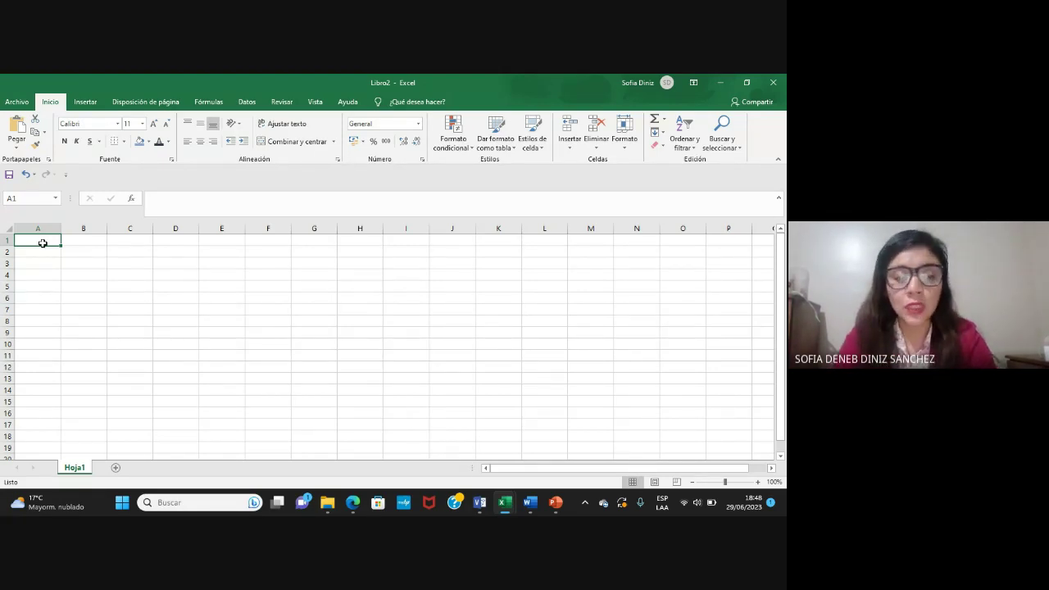
Enter the heading Concepto in cell A3 and dismiss the Intel Optane notification.
{"action": "key", "text": "Down"}
{"action": "key", "text": "Down"}
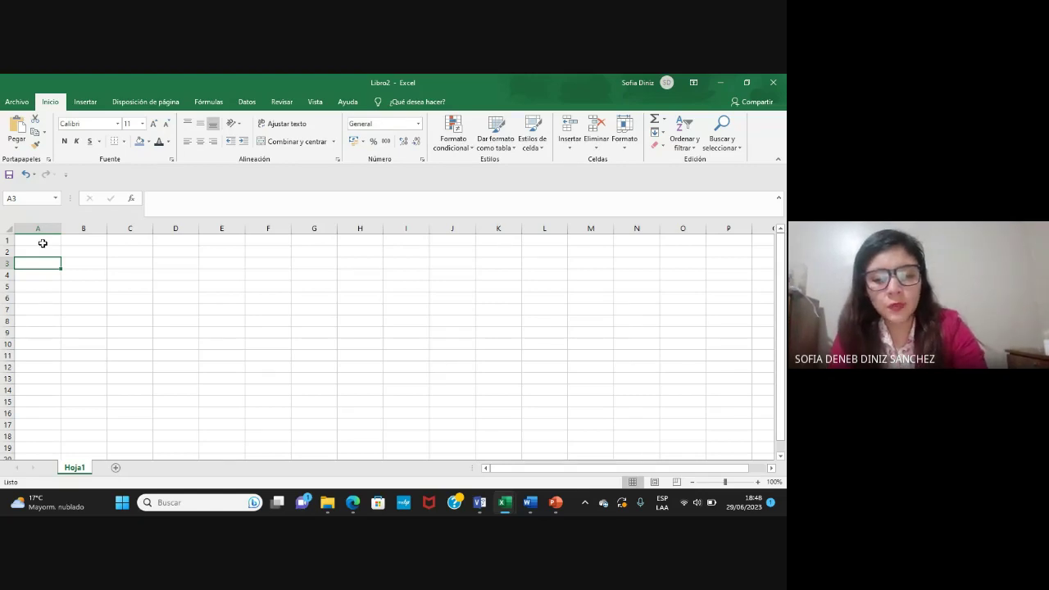
{"action": "type", "text": "Conce"}
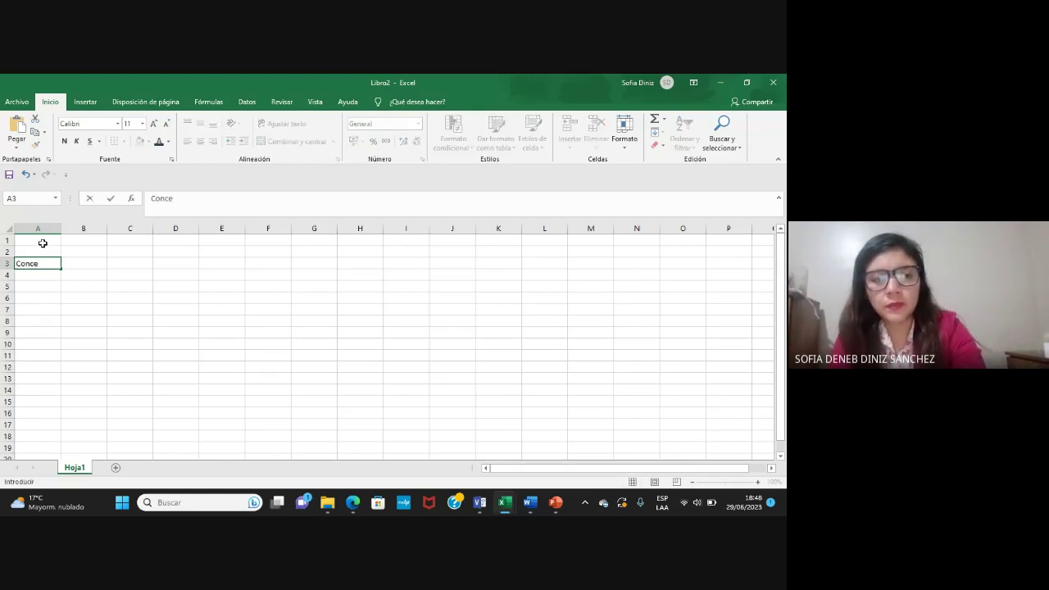
{"action": "type", "text": "pt"}
{"action": "type", "text": "o"}
{"action": "key", "text": "Tab"}
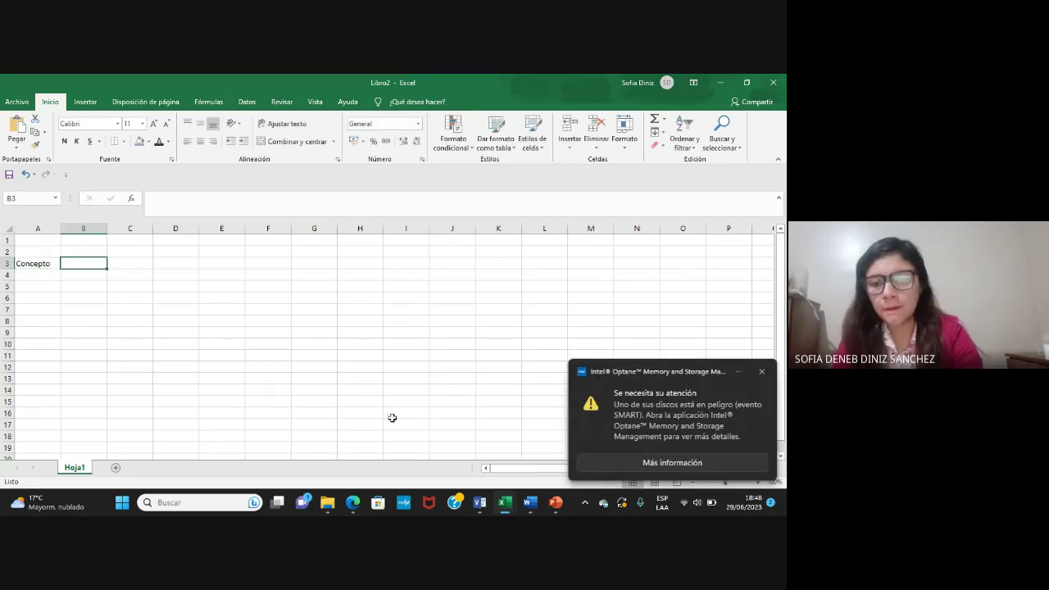
{"action": "left_click", "coordinate": [761, 372]}
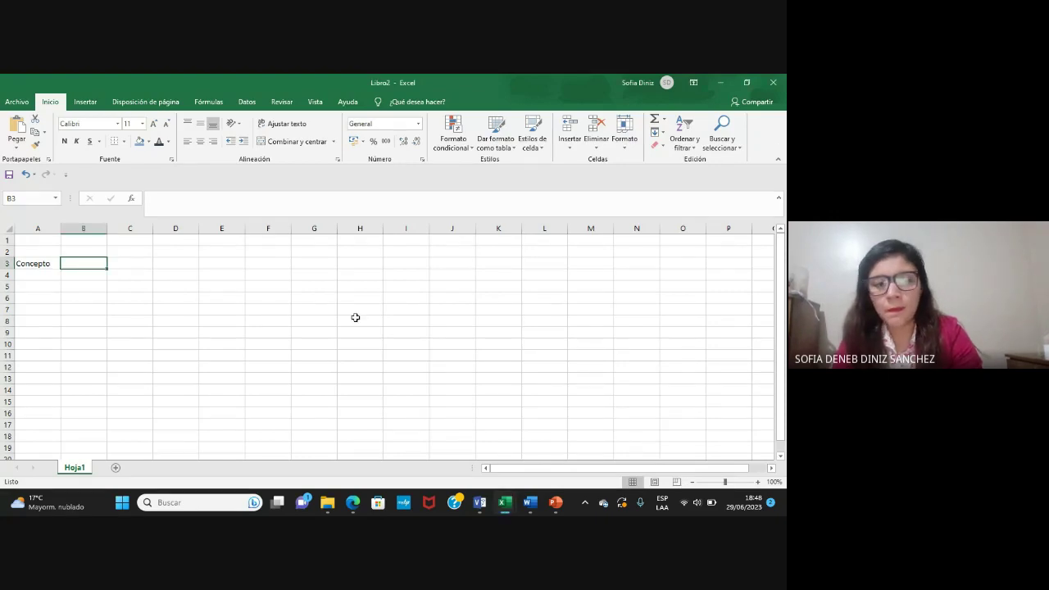
Switch to the Google Meet call in the browser and present the screen to the participants again.
{"action": "mouse_move", "coordinate": [556, 502]}
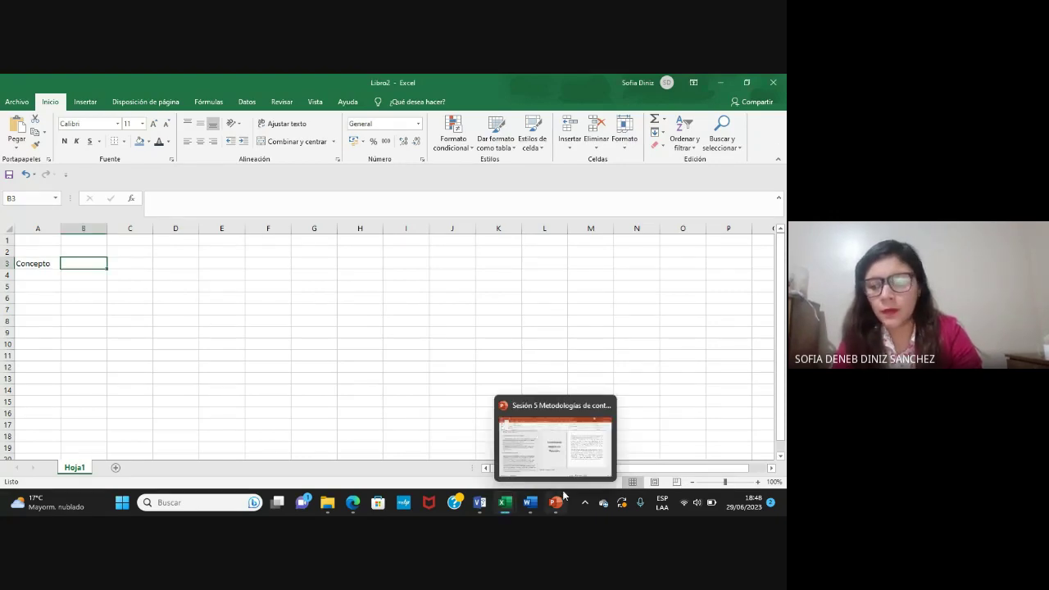
{"action": "left_click", "coordinate": [391, 391]}
{"action": "left_click", "coordinate": [356, 506]}
{"action": "left_click", "coordinate": [320, 437]}
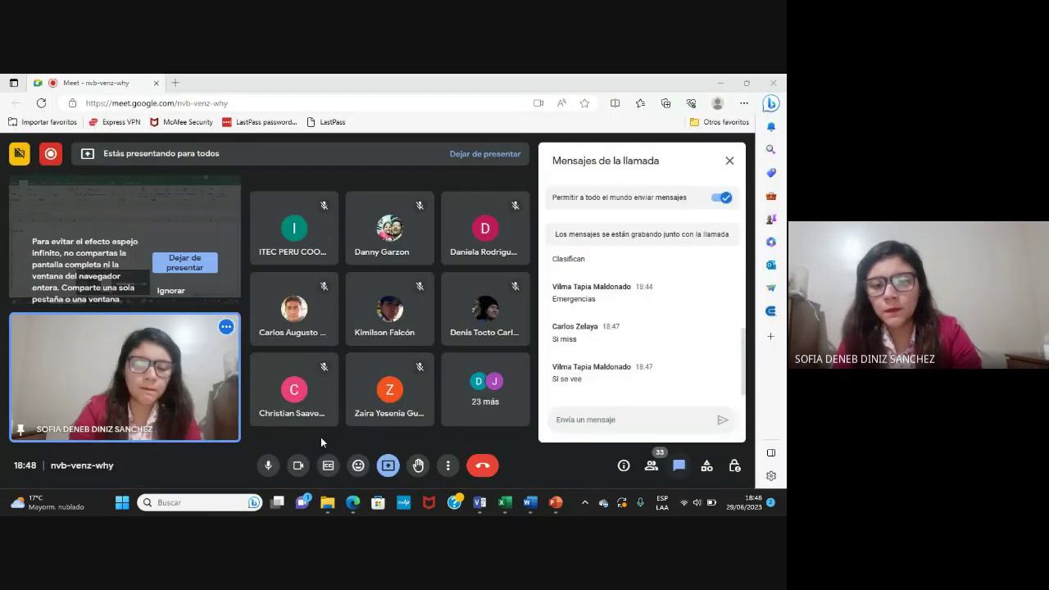
{"action": "left_click", "coordinate": [390, 466]}
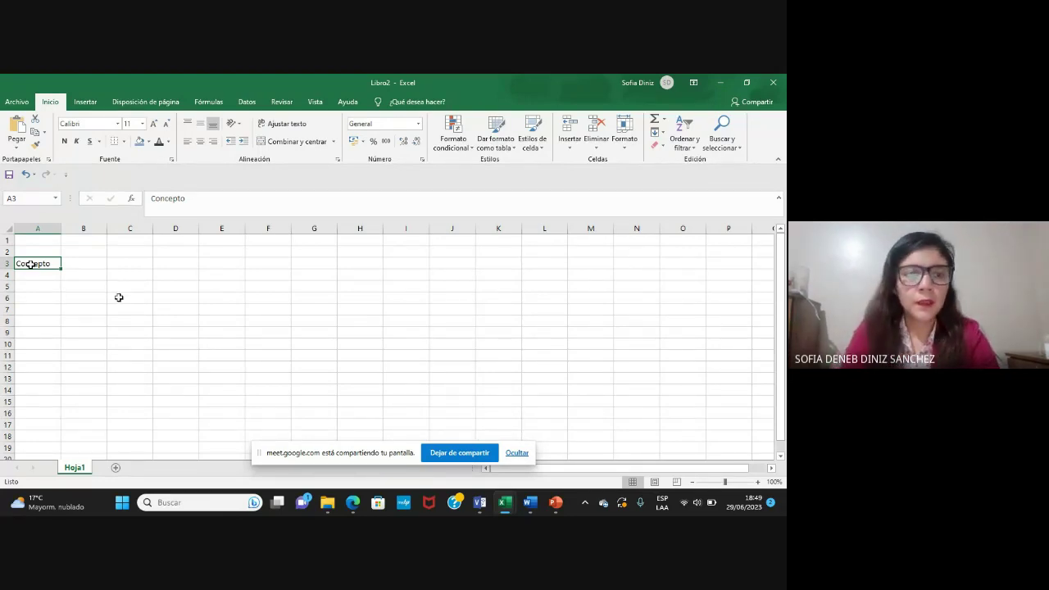
Insert a new column before the Concepto column and enter the heading Fecha in A3.
{"action": "left_click", "coordinate": [37, 227]}
{"action": "key", "text": "ctrl+plus"}
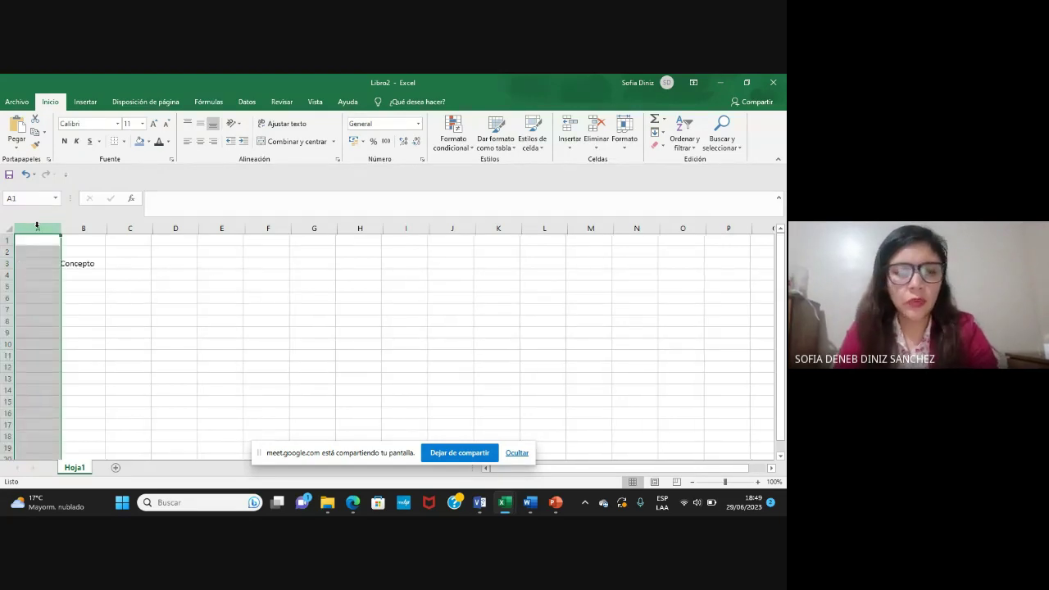
{"action": "key", "text": "Down"}
{"action": "key", "text": "Down"}
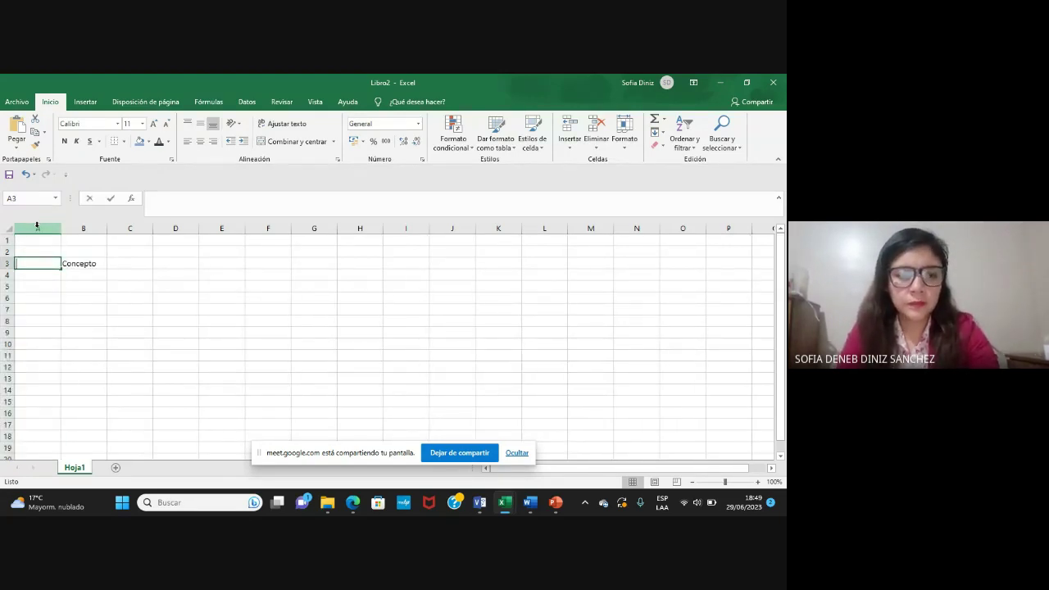
{"action": "type", "text": "Fecha"}
{"action": "key", "text": "Tab"}
Enter CANTIDAD in C3, and merge and centre C2:E2 above it with the title ENTRADAS.
{"action": "key", "text": "Tab"}
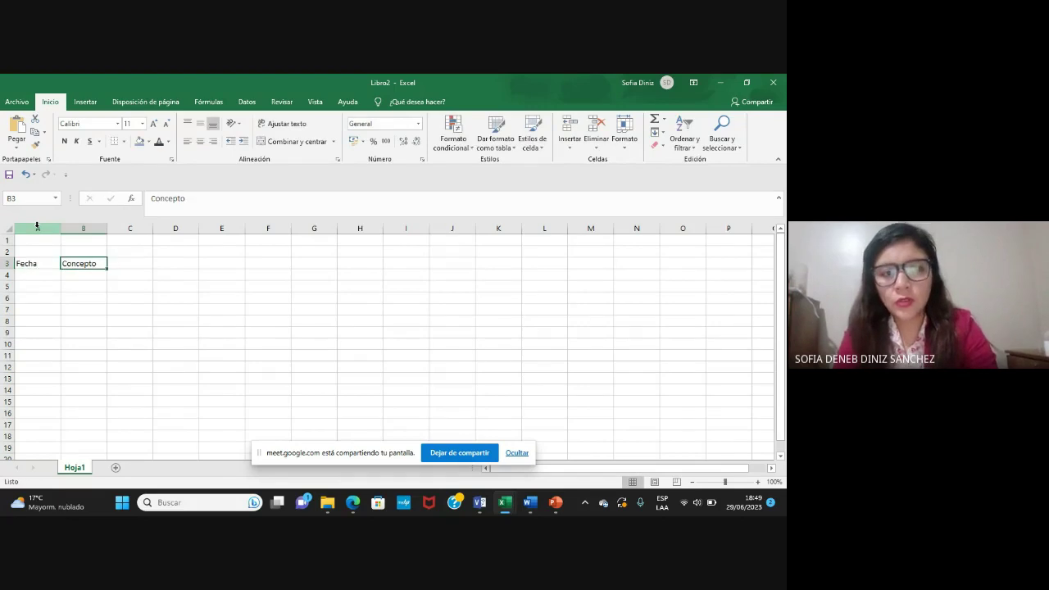
{"action": "type", "text": "CANTIDAD"}
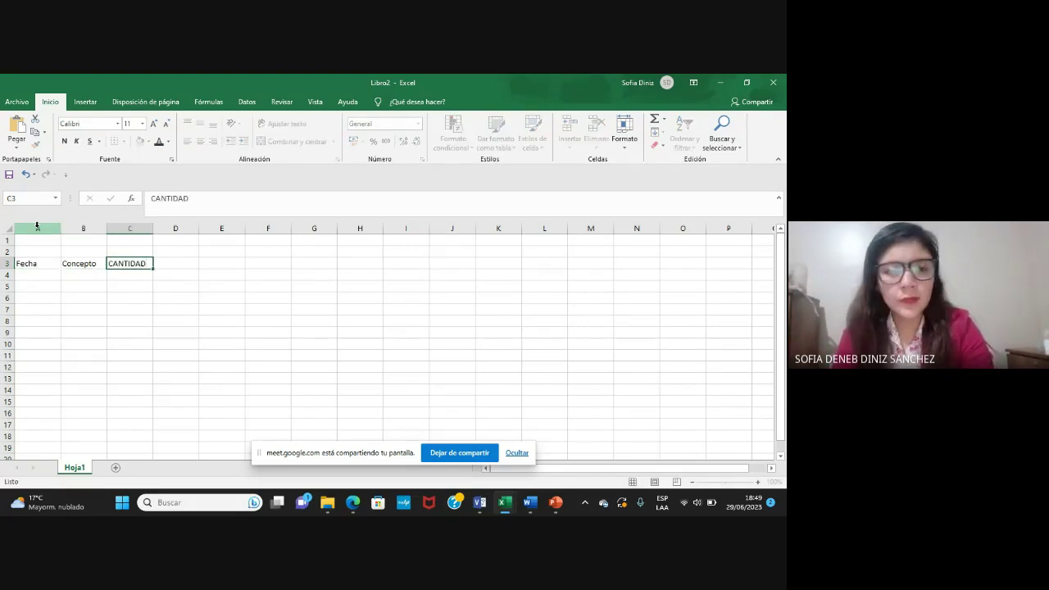
{"action": "key", "text": "Tab"}
{"action": "key", "text": "Up"}
{"action": "left_click_drag", "start_coordinate": [130, 250], "coordinate": [221, 251]}
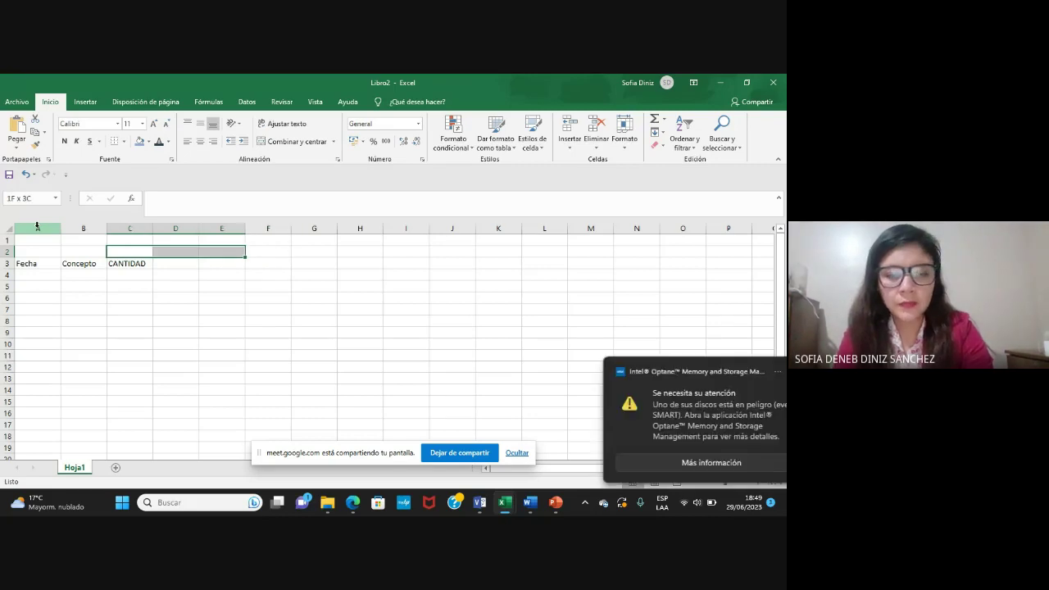
{"action": "left_click", "coordinate": [278, 141]}
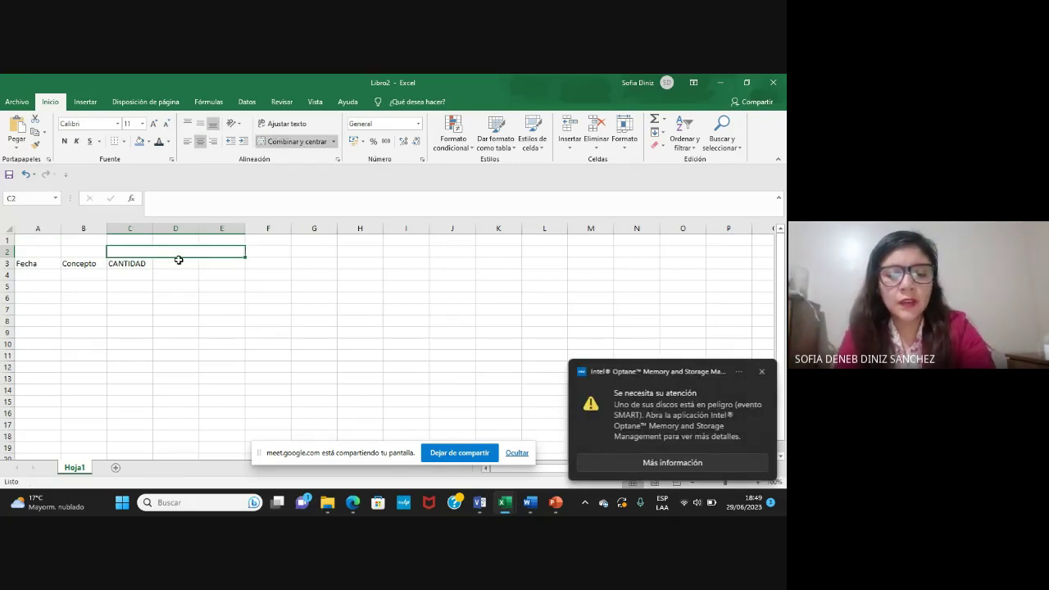
{"action": "type", "text": "ENTRADAS"}
{"action": "key", "text": "Return"}
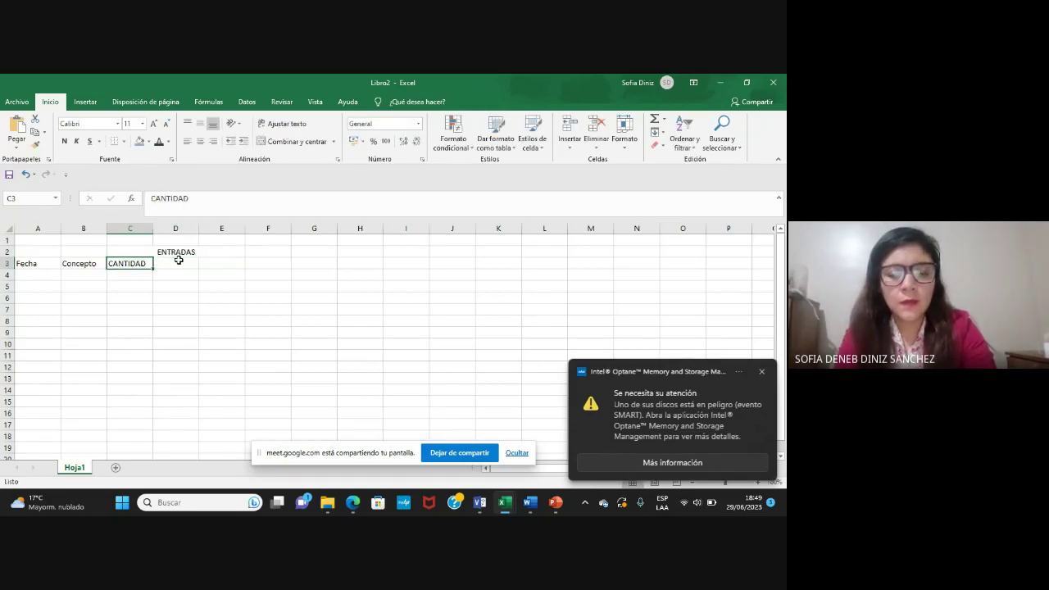
Enter the headings PRECIO in D3 and VALOR in E3 under ENTRADAS.
{"action": "left_click", "coordinate": [179, 260]}
{"action": "type", "text": "PRECIO"}
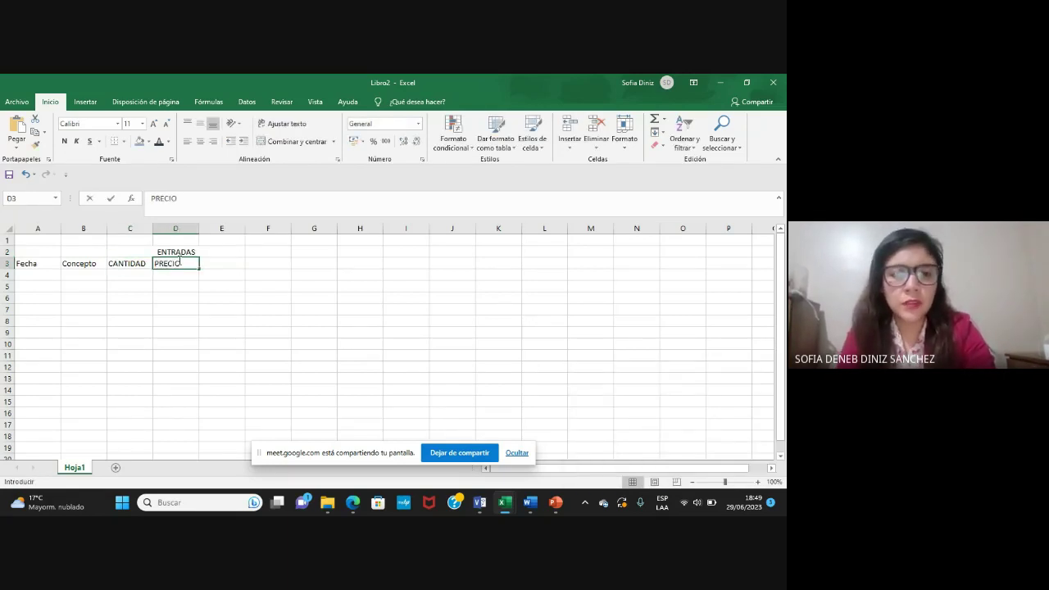
{"action": "key", "text": "Tab"}
{"action": "type", "text": "VAL"}
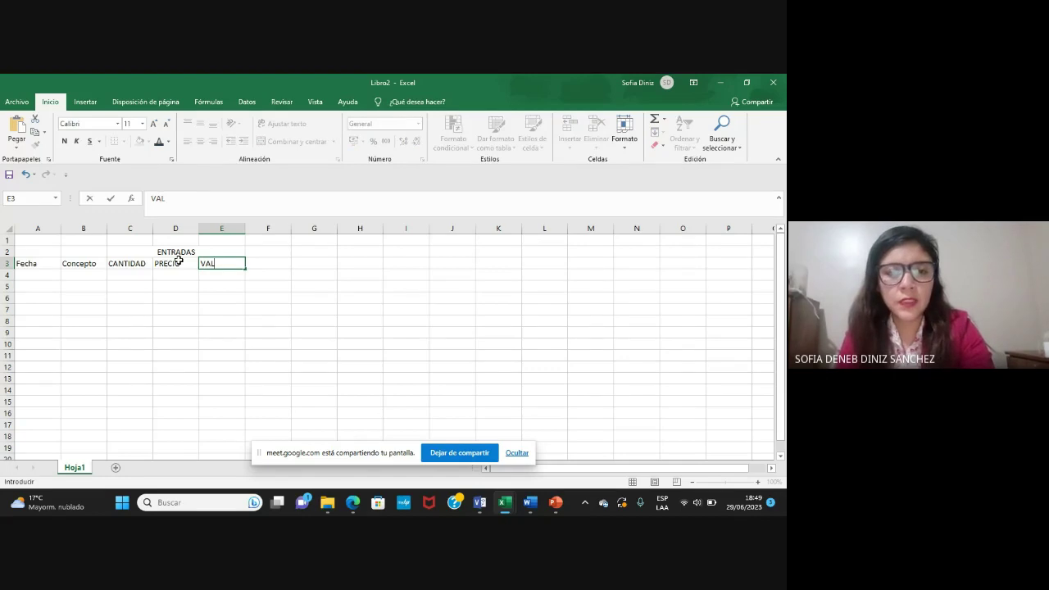
{"action": "type", "text": "OR"}
{"action": "key", "text": "Return"}
Copy the ENTRADAS heading block C2:E3 to F2:H3 and retitle the copy SALIDAS.
{"action": "left_click_drag", "start_coordinate": [129, 251], "coordinate": [221, 252]}
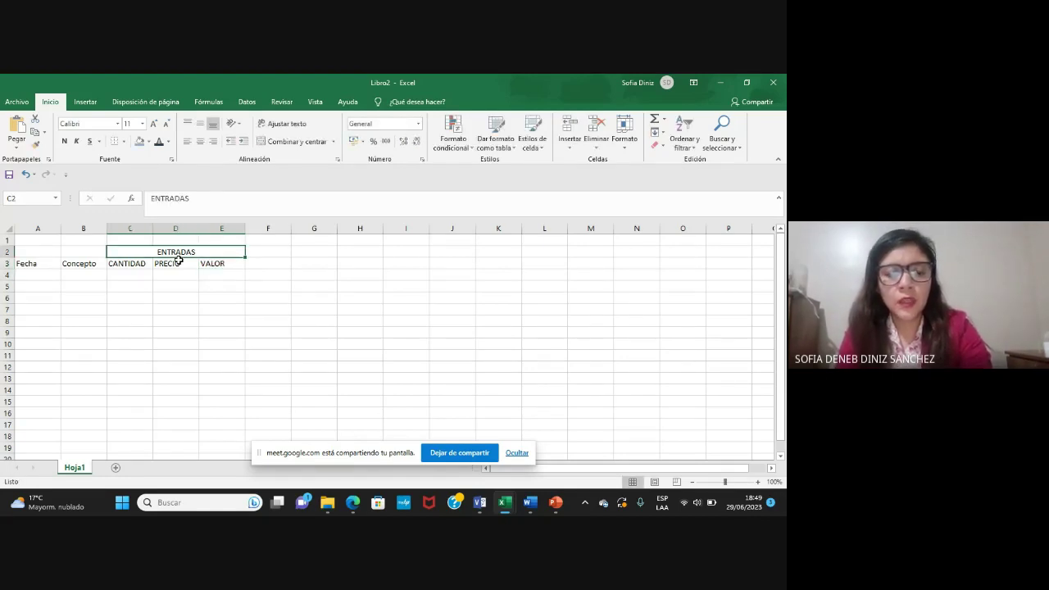
{"action": "key", "text": "shift+Down"}
{"action": "key", "text": "ctrl+c"}
{"action": "key", "text": "Right"}
{"action": "key", "text": "ctrl+v"}
{"action": "key", "text": "Right"}
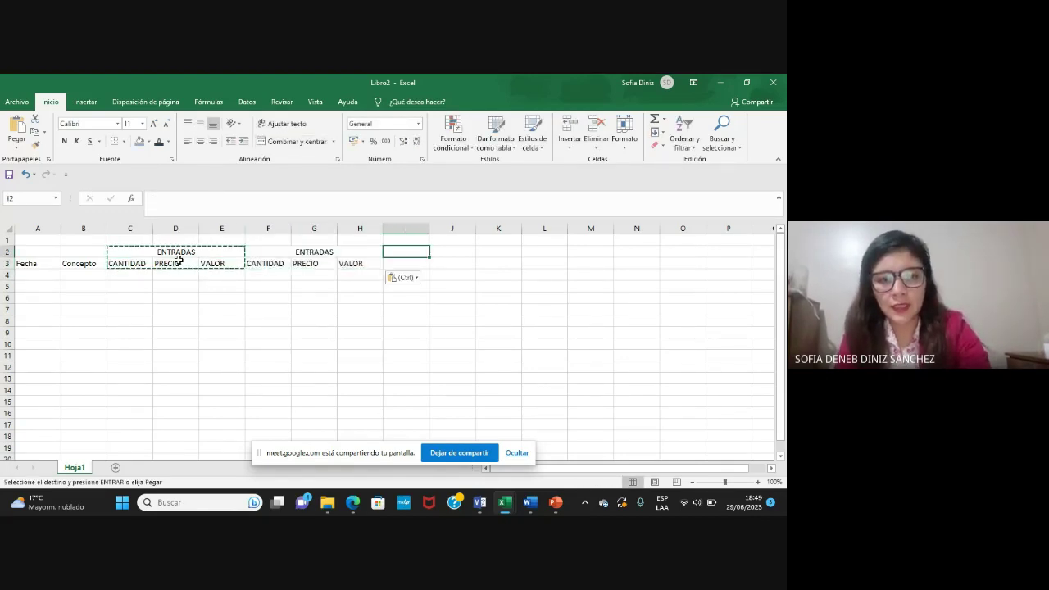
{"action": "key", "text": "Left"}
{"action": "type", "text": "SALIDAS"}
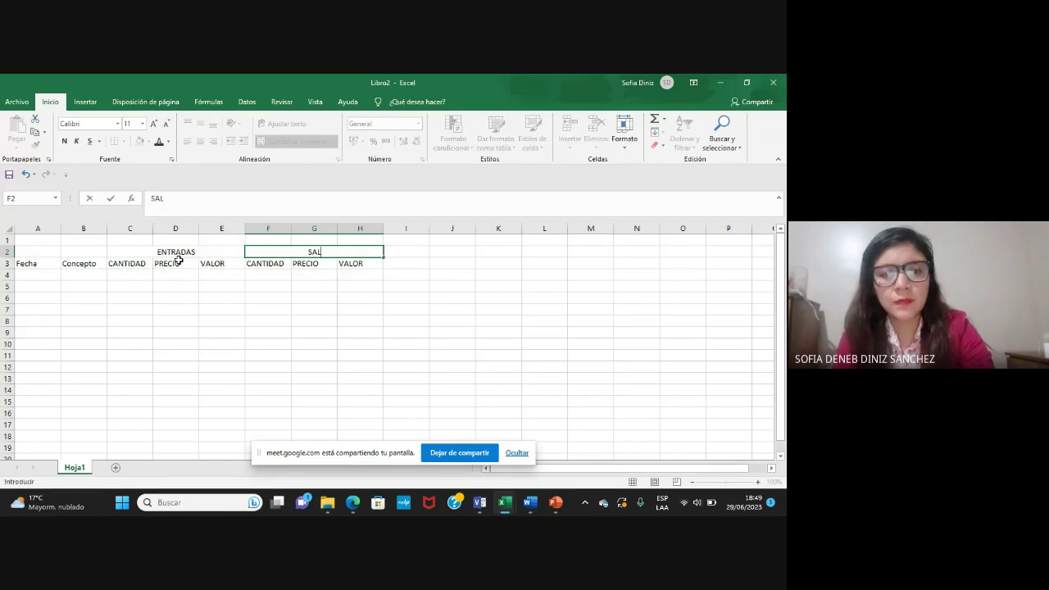
{"action": "key", "text": "Right"}
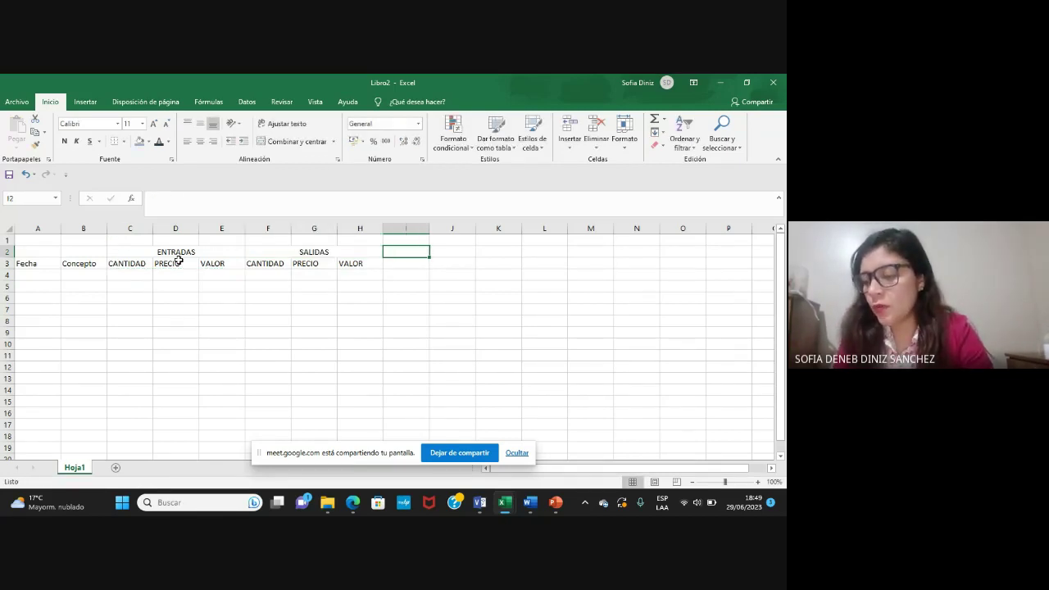
Copy the SALIDAS heading block F2:H3 to I2:K3 and retitle the copy ALMACEN.
{"action": "key", "text": "shift+Right"}
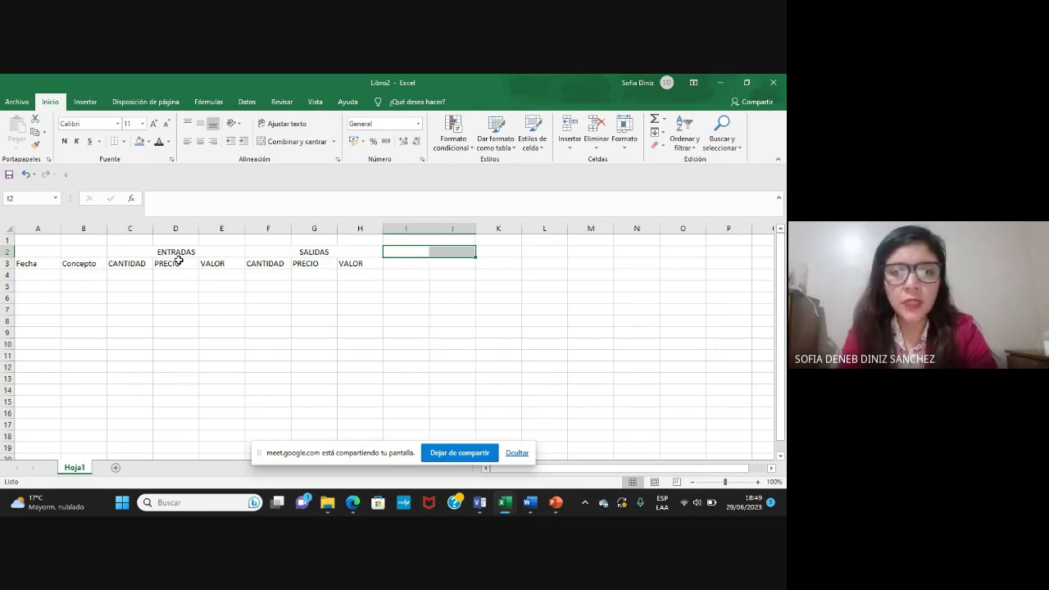
{"action": "key", "text": "Left"}
{"action": "key", "text": "shift+Down"}
{"action": "key", "text": "ctrl+c"}
{"action": "key", "text": "Right"}
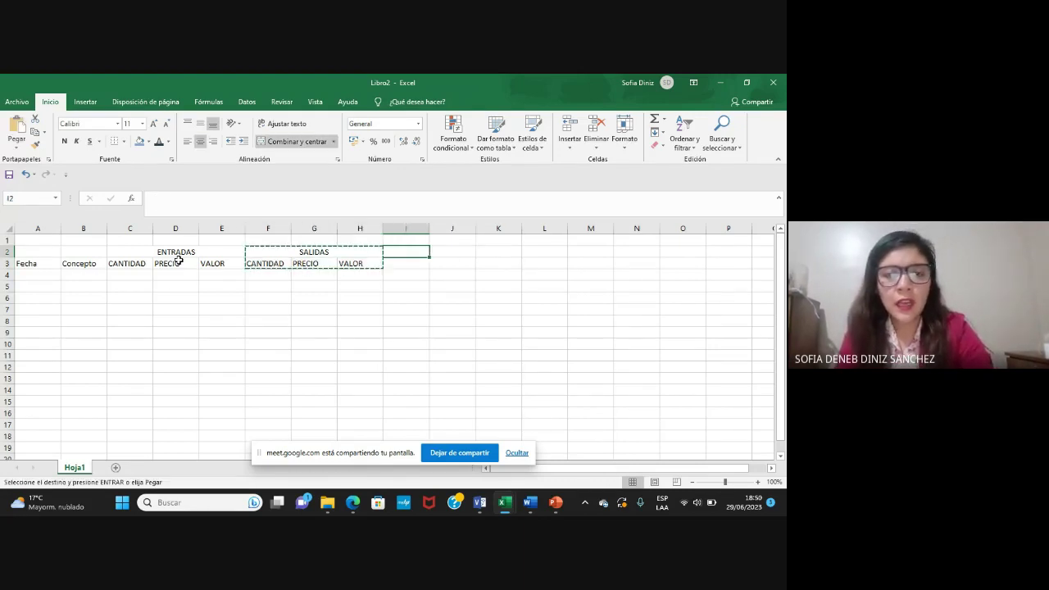
{"action": "key", "text": "ctrl+v"}
{"action": "key", "text": "Right"}
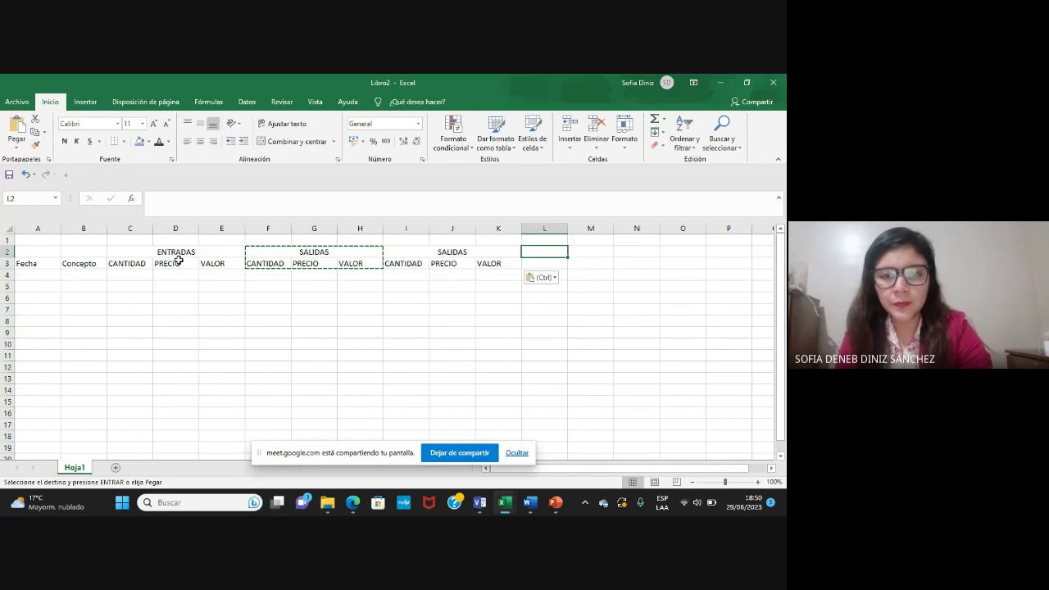
{"action": "key", "text": "Left"}
{"action": "type", "text": "ALMAC"}
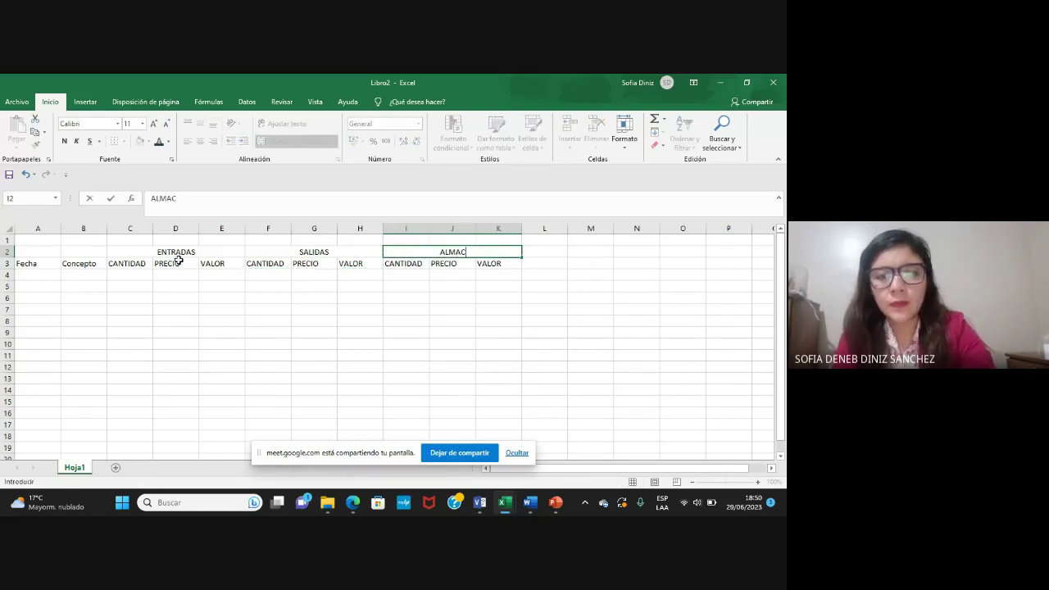
{"action": "type", "text": "EN"}
{"action": "key", "text": "Return"}
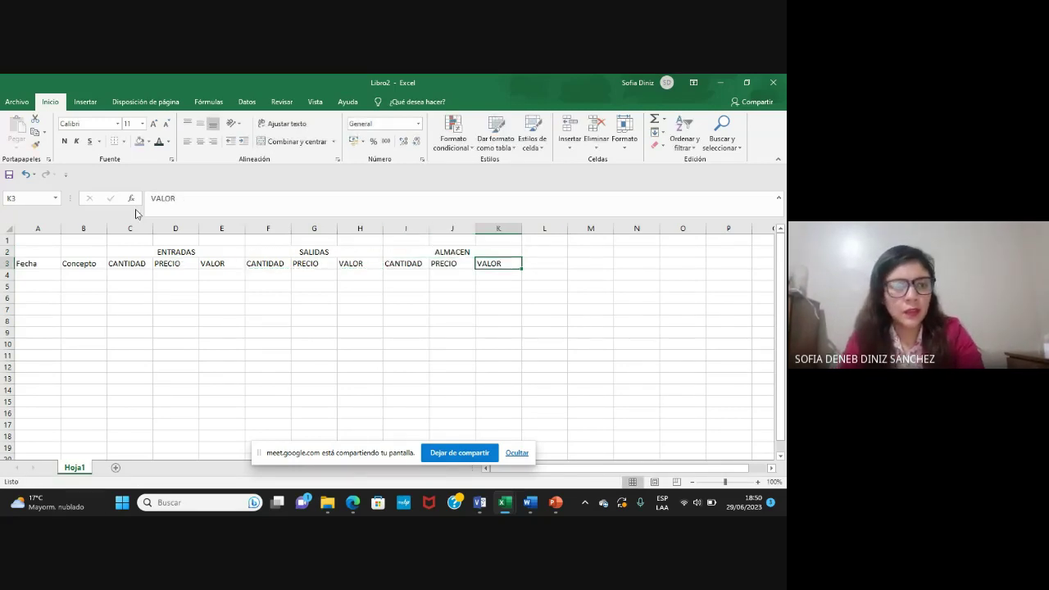
Try to remove the cell lines from the whole sheet through the border options, including Sin borde.
{"action": "left_click", "coordinate": [8, 229]}
{"action": "left_click", "coordinate": [123, 141]}
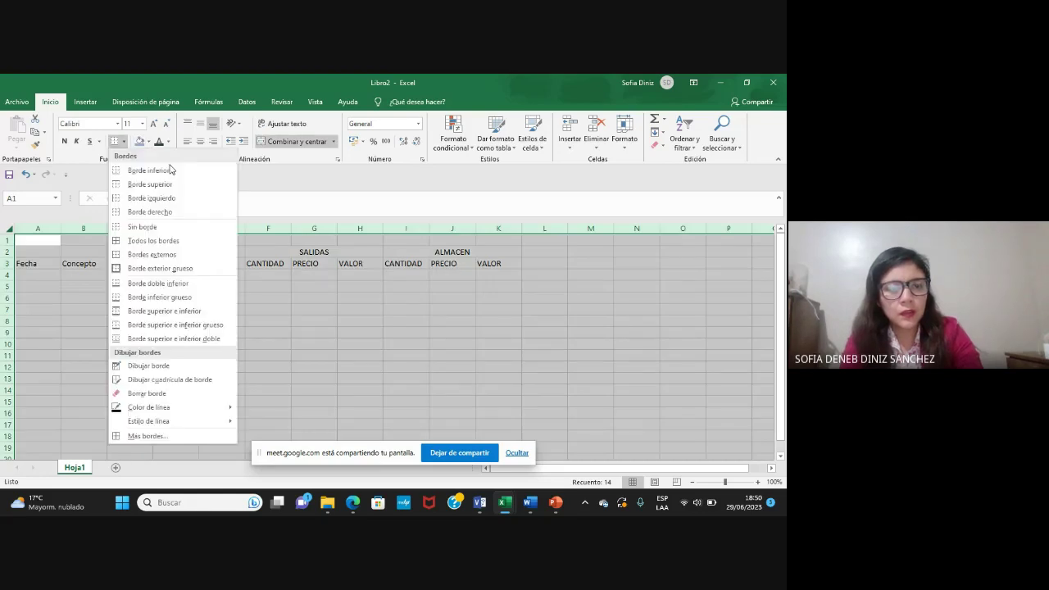
{"action": "left_click", "coordinate": [157, 283]}
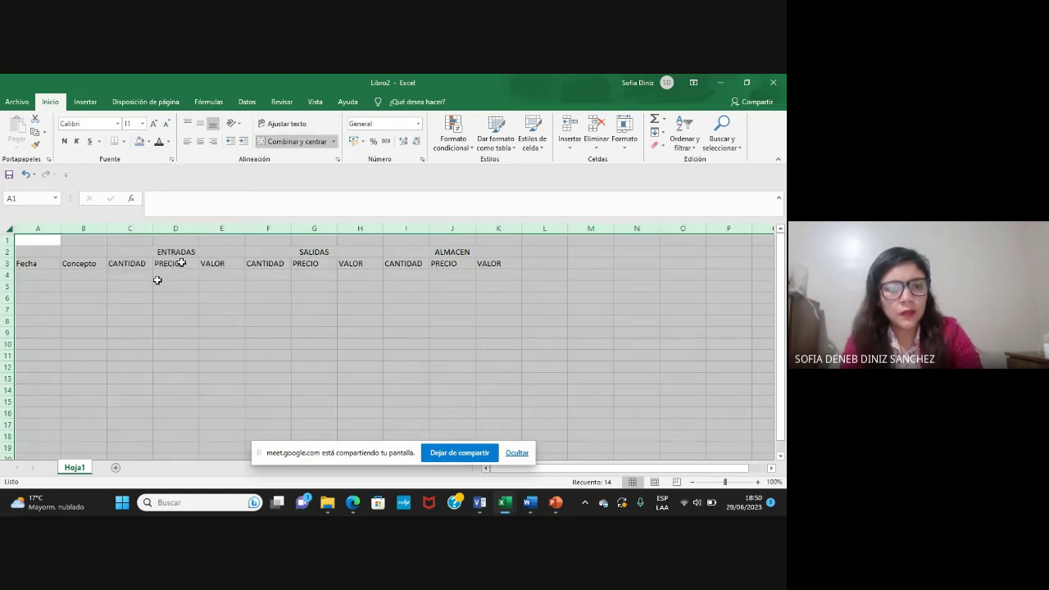
{"action": "left_click", "coordinate": [124, 141]}
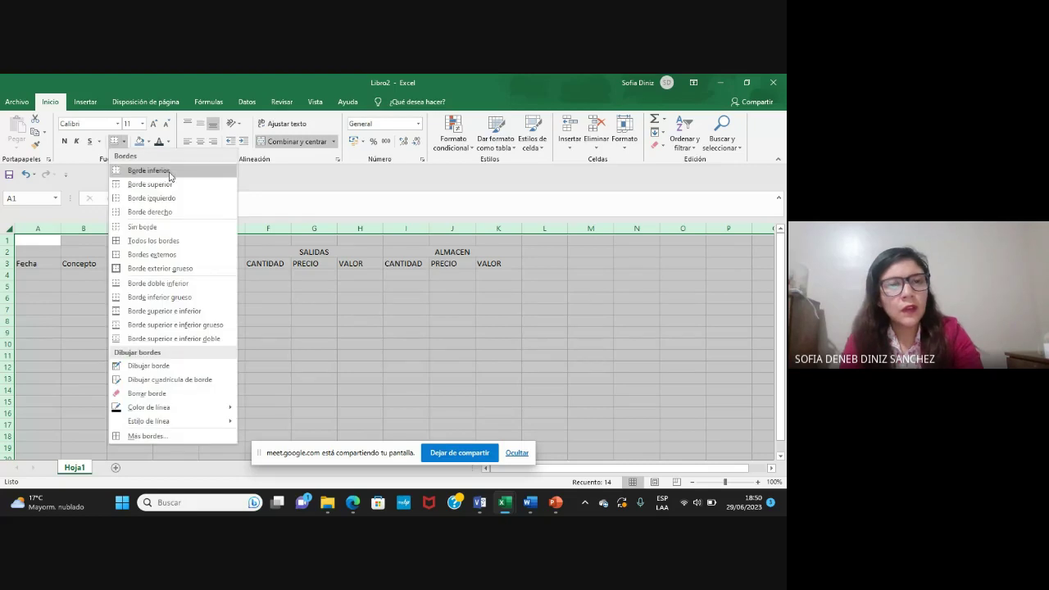
{"action": "left_click", "coordinate": [164, 215]}
{"action": "right_click", "coordinate": [46, 285]}
{"action": "left_click", "coordinate": [269, 325]}
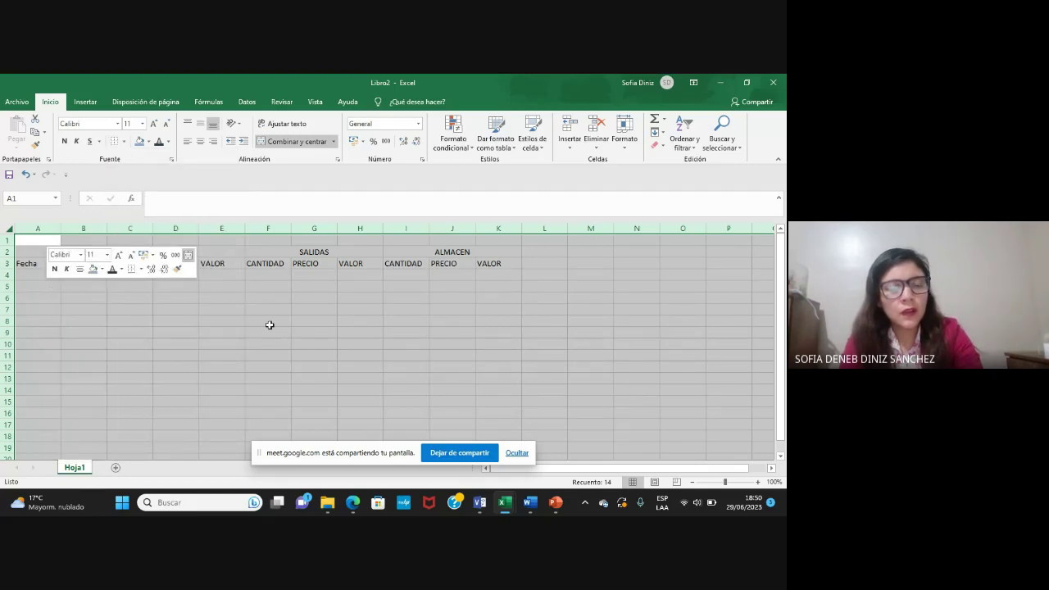
{"action": "left_click", "coordinate": [270, 325]}
{"action": "left_click", "coordinate": [7, 228]}
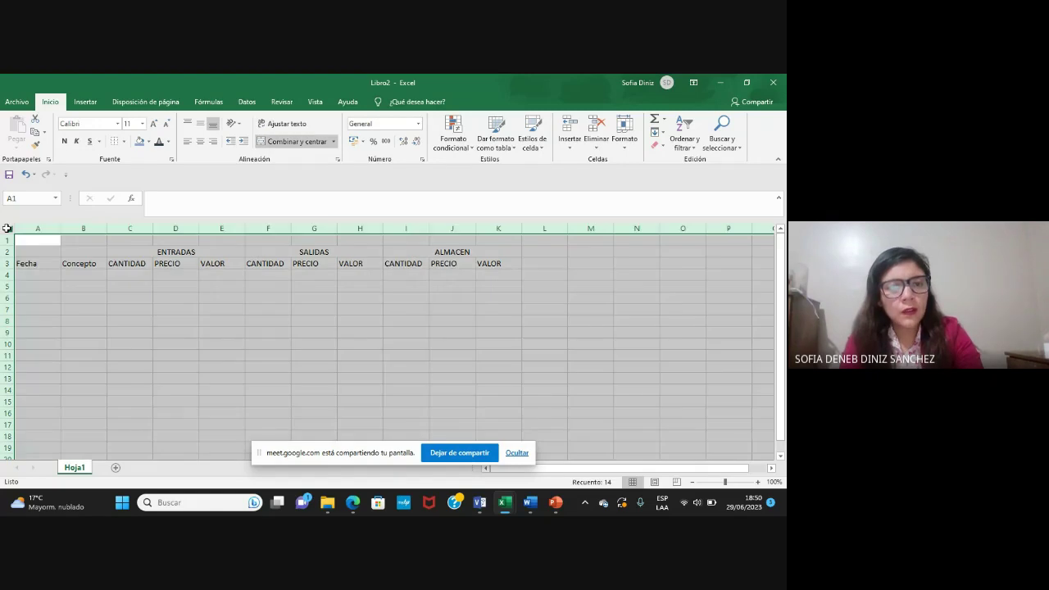
{"action": "left_click", "coordinate": [124, 141]}
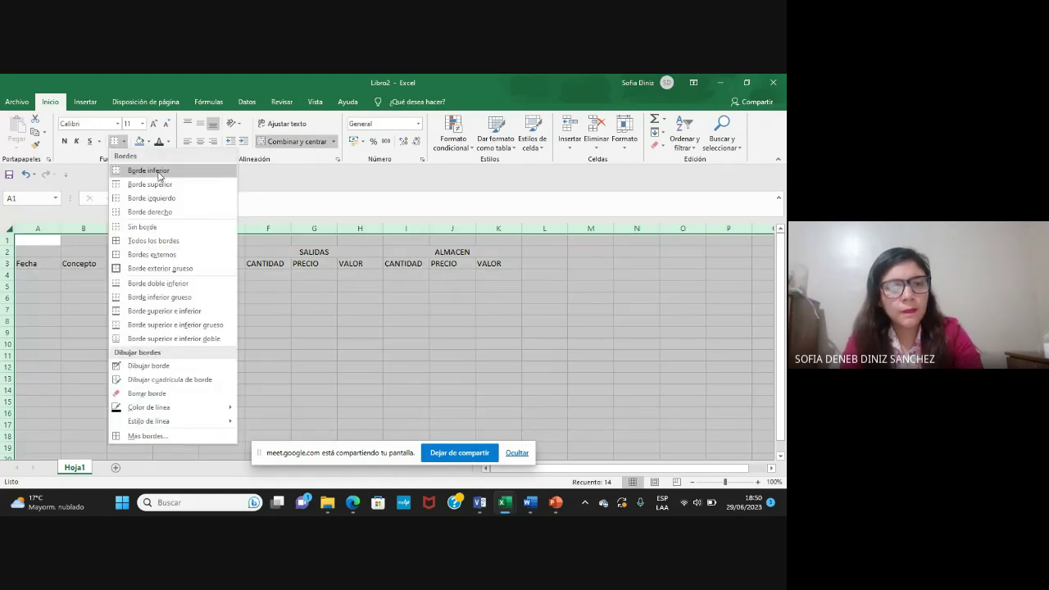
{"action": "left_click", "coordinate": [143, 227]}
{"action": "left_click", "coordinate": [120, 307]}
Fill the entire sheet with white to hide the gridlines, then select cell B4.
{"action": "key", "text": "ctrl+a"}
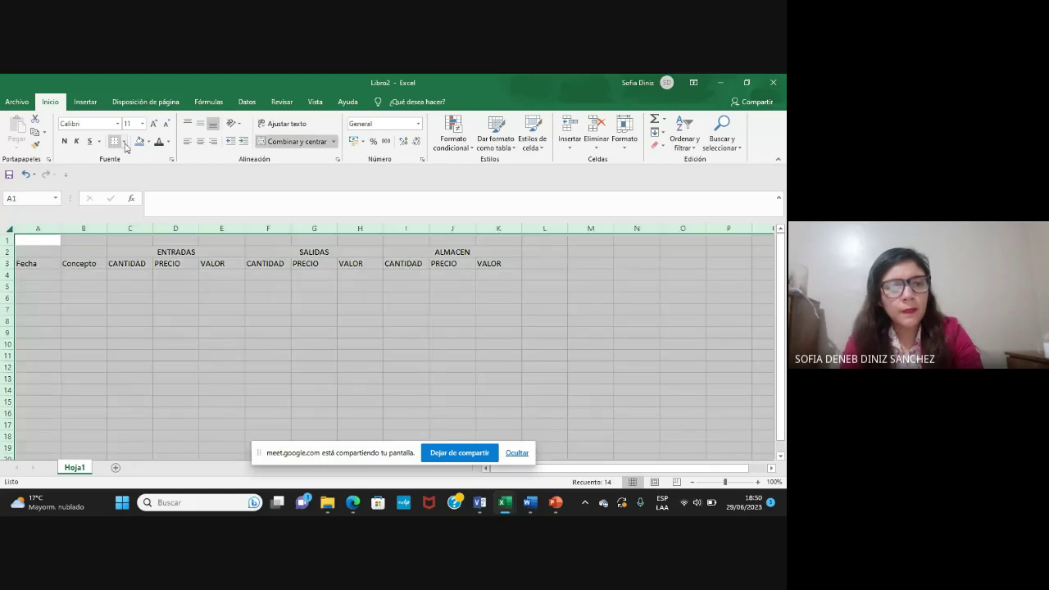
{"action": "left_click", "coordinate": [148, 141]}
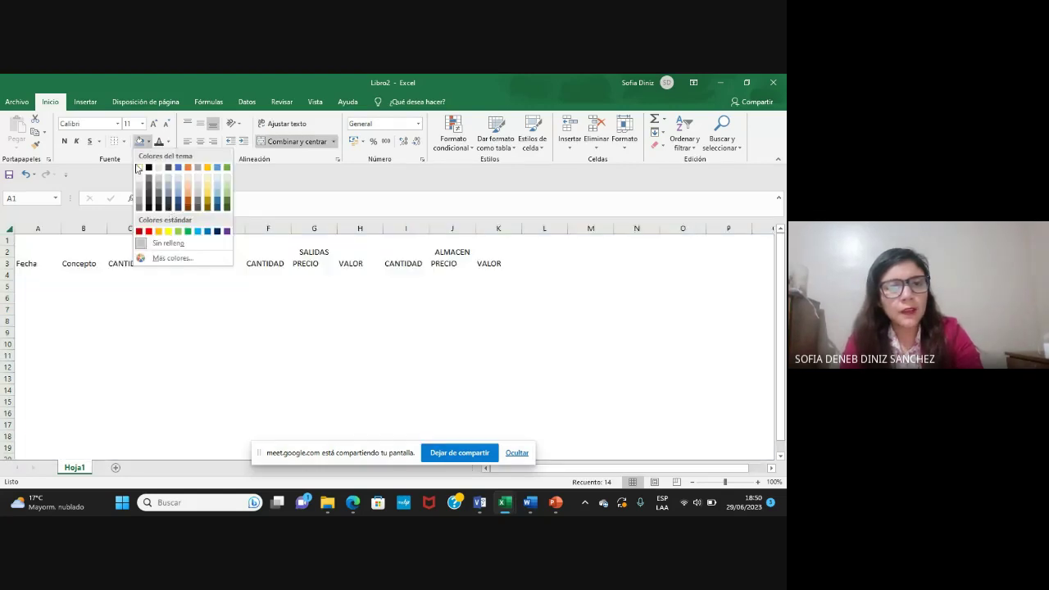
{"action": "left_click", "coordinate": [139, 192]}
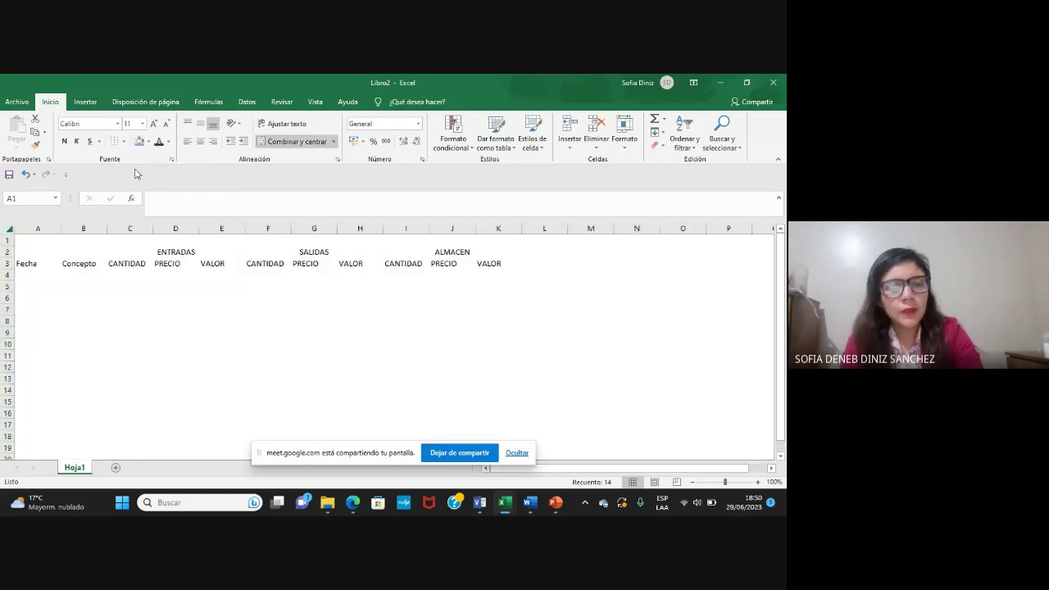
{"action": "left_click", "coordinate": [82, 273]}
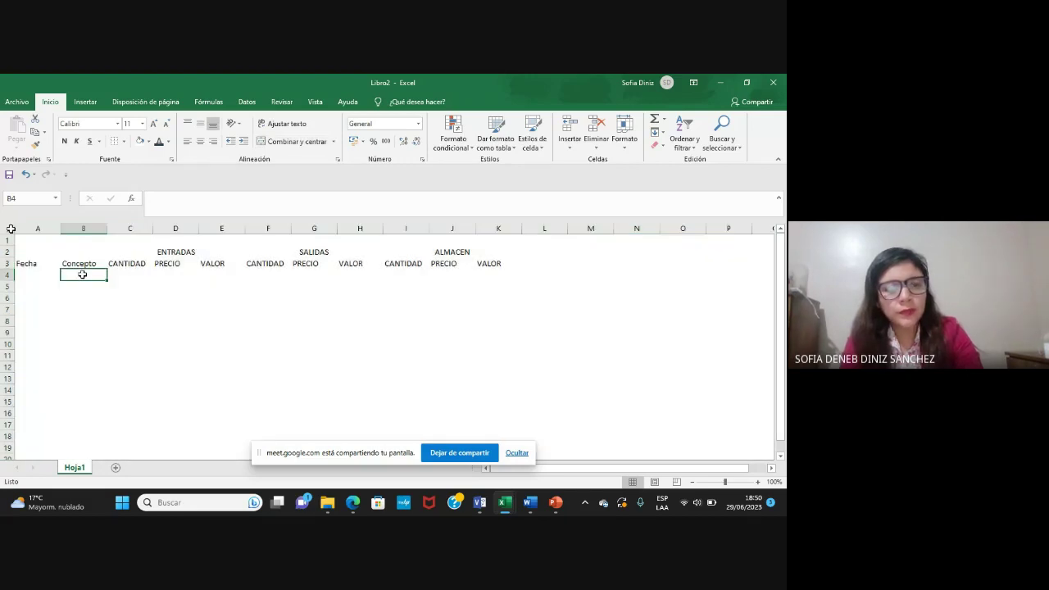
Apply Todos los bordes to the range A1:K13.
{"action": "left_click_drag", "start_coordinate": [37, 239], "coordinate": [425, 381]}
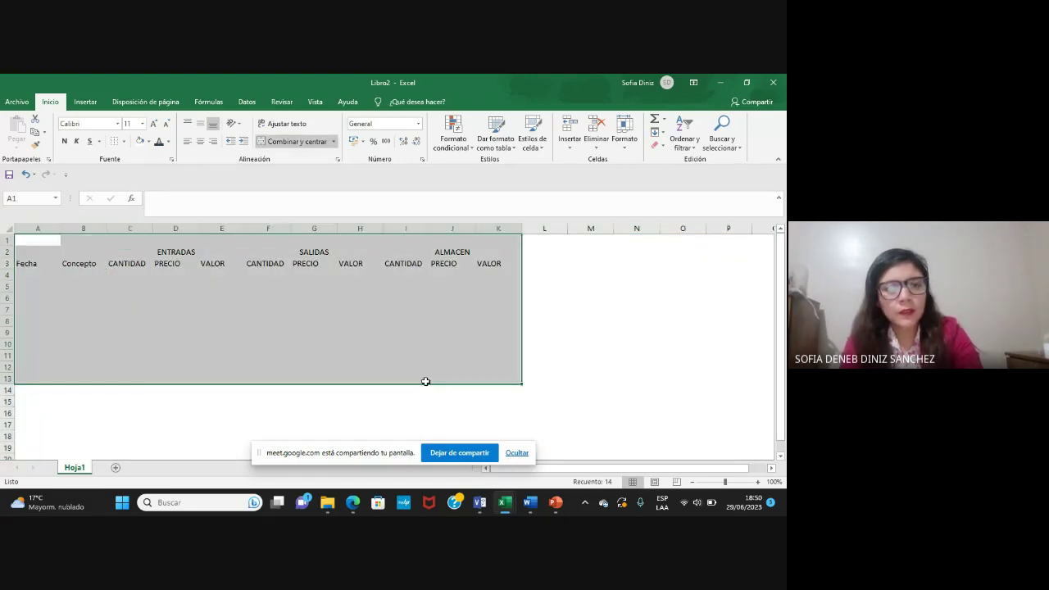
{"action": "left_click", "coordinate": [125, 144]}
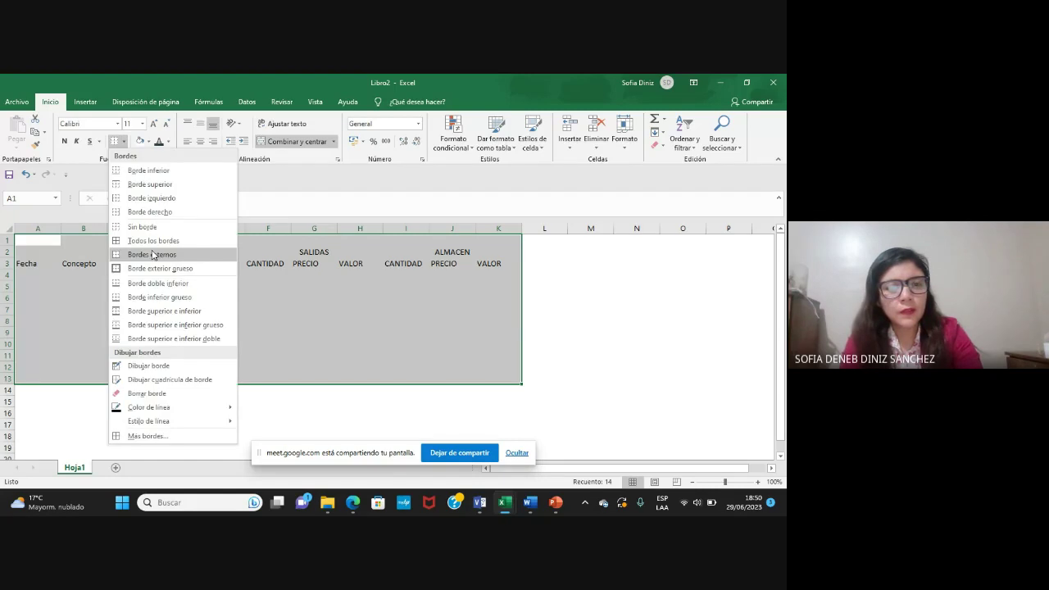
{"action": "left_click", "coordinate": [136, 251]}
{"action": "left_click", "coordinate": [52, 284]}
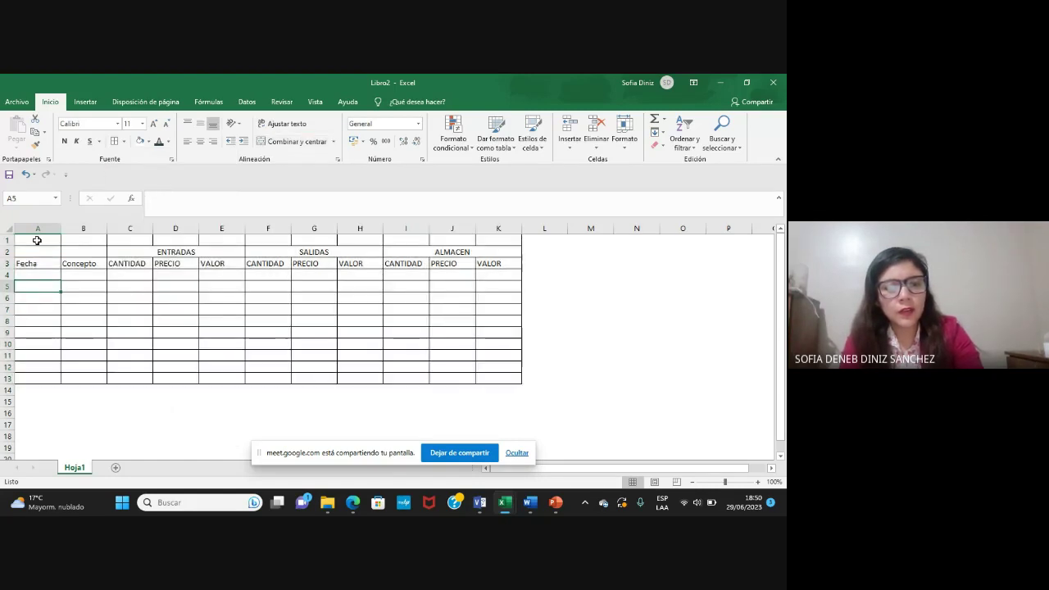
Delete the empty row 1 above the ENTRADAS, SALIDAS and ALMACEN headings.
{"action": "left_click_drag", "start_coordinate": [111, 239], "coordinate": [210, 251]}
{"action": "left_click", "coordinate": [7, 240]}
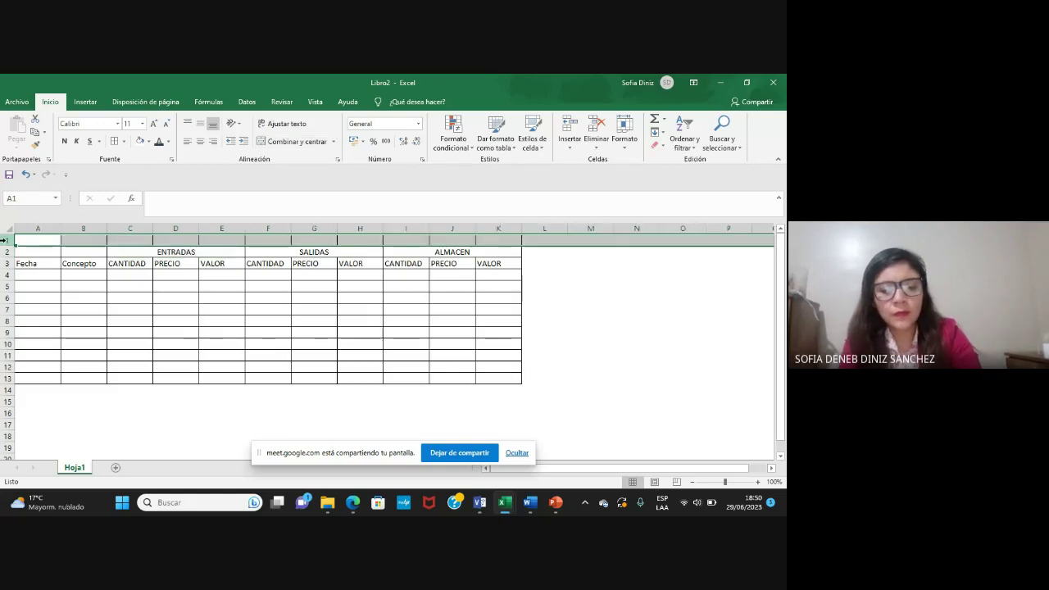
{"action": "left_click_drag", "start_coordinate": [8, 257], "coordinate": [8, 252]}
{"action": "key", "text": "ctrl+minus"}
Merge and center the Fecha and Concepto headings vertically across rows 1 and 2, each in its own column.
{"action": "left_click_drag", "start_coordinate": [85, 238], "coordinate": [23, 240]}
{"action": "left_click", "coordinate": [291, 141]}
{"action": "left_click", "coordinate": [291, 141]}
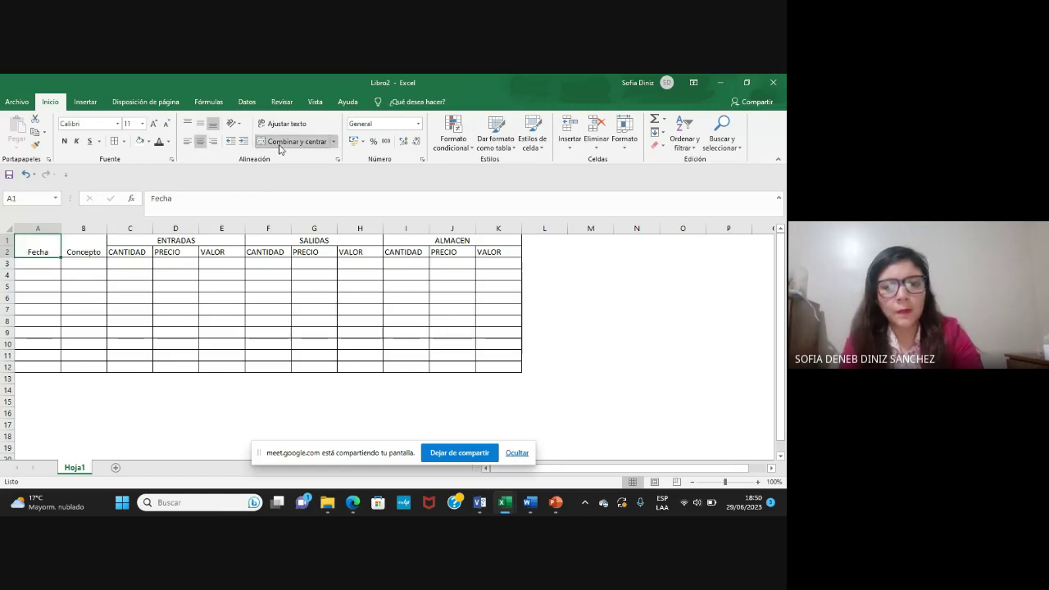
{"action": "left_click", "coordinate": [238, 343]}
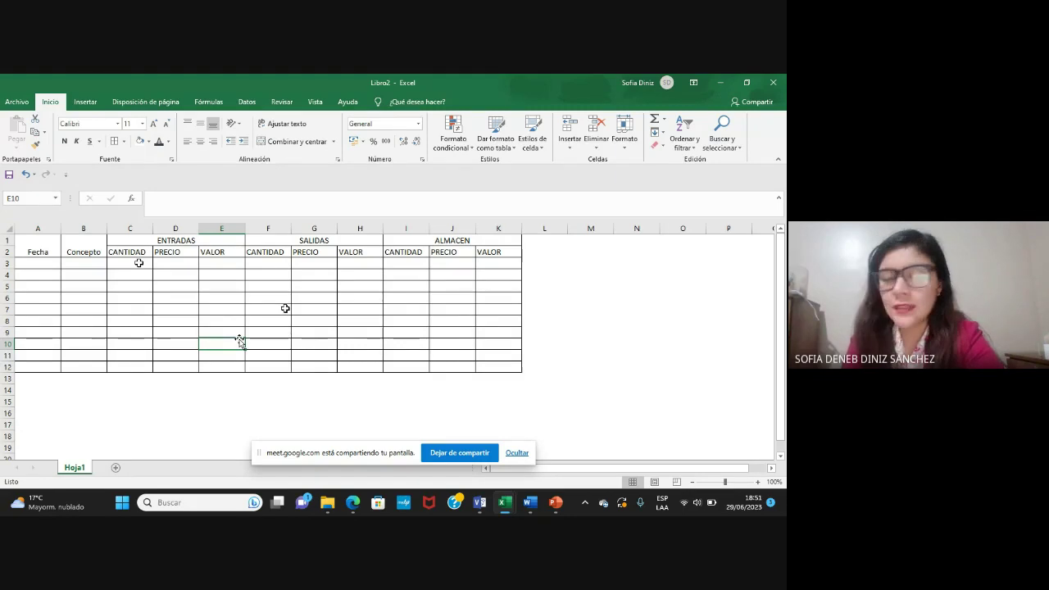
Enter "Existencias iniciales" as the first concept in cell B3.
{"action": "key", "text": "Left"}
{"action": "key", "text": "Left"}
{"action": "key", "text": "Left"}
{"action": "key", "text": "Down"}
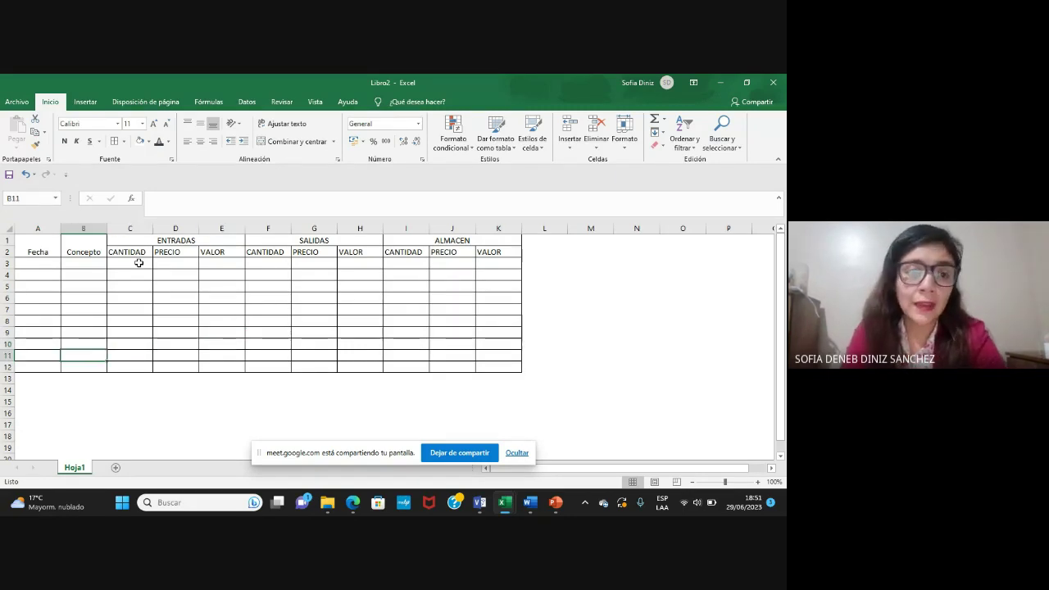
{"action": "key", "text": "Down"}
{"action": "key", "text": "Up"}
{"action": "key", "text": "Up"}
{"action": "key", "text": "Up"}
{"action": "key", "text": "Up"}
{"action": "key", "text": "Up"}
{"action": "key", "text": "Up"}
{"action": "key", "text": "Up"}
{"action": "key", "text": "Up"}
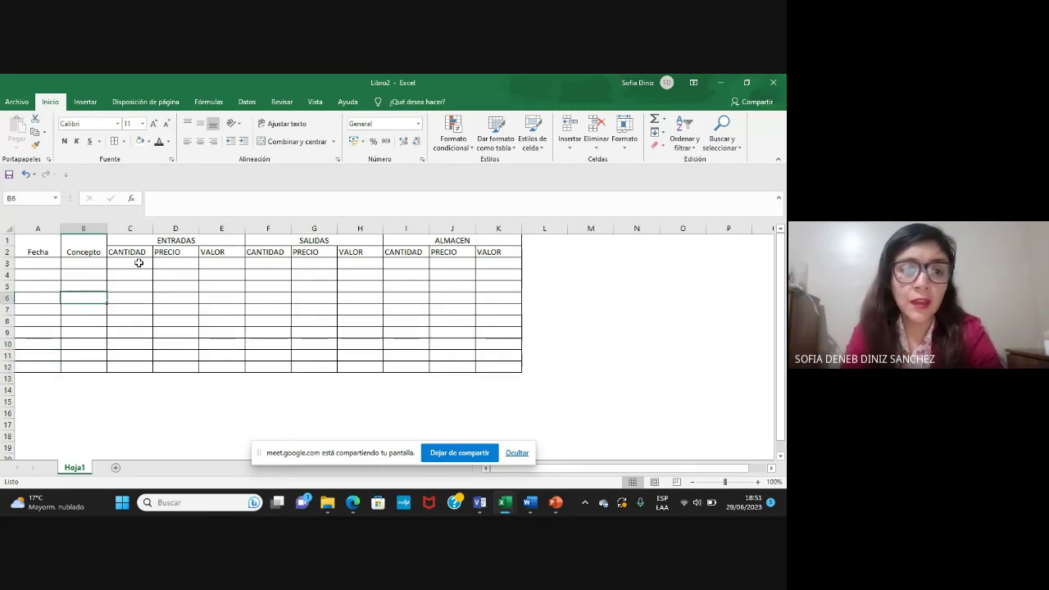
{"action": "key", "text": "Up"}
{"action": "type", "text": "e"}
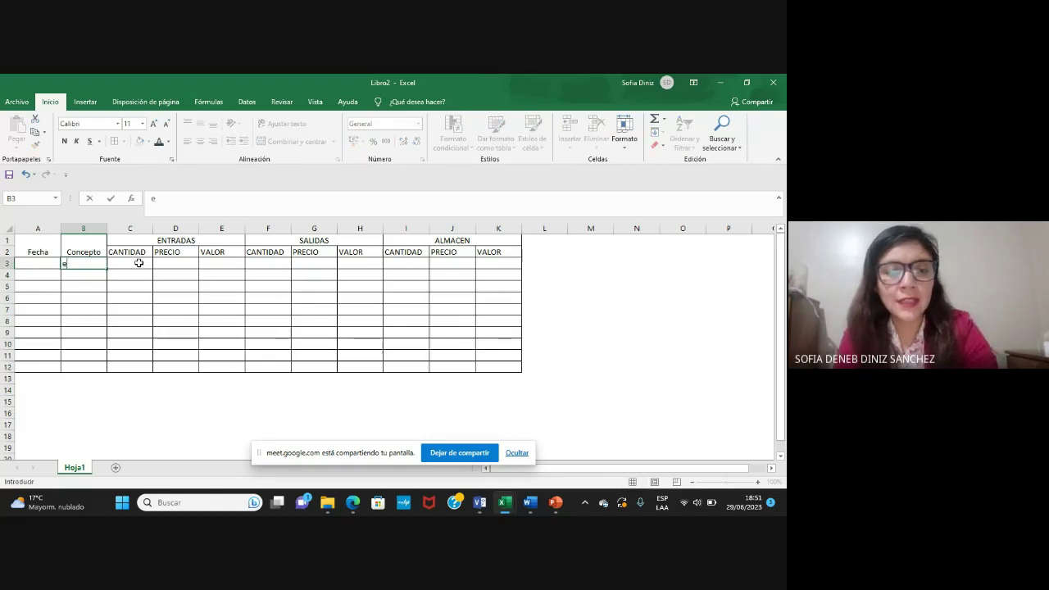
{"action": "key", "text": "BackSpace"}
{"action": "type", "text": "Exis"}
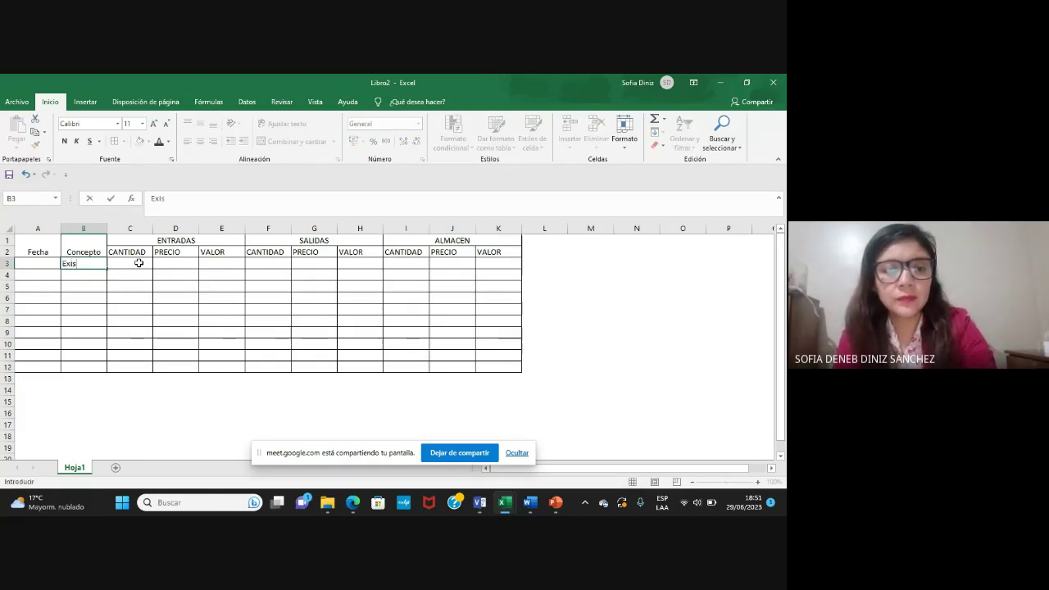
{"action": "type", "text": "tencias in"}
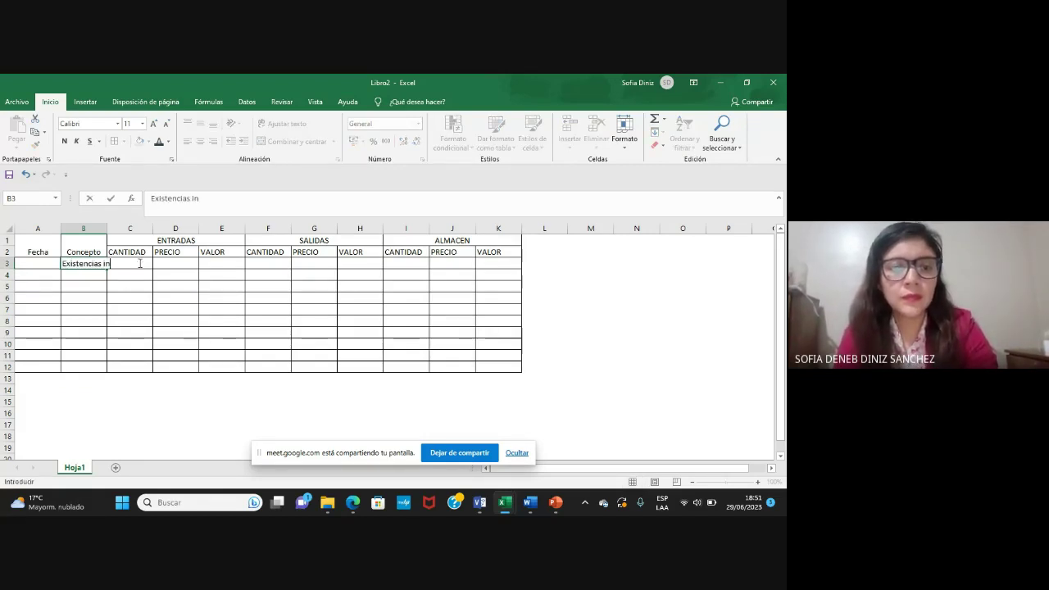
{"action": "type", "text": "iciales"}
Enter 300 as the ALMACEN quantity in I3 and 20 as its price in J3.
{"action": "key", "text": "Tab"}
{"action": "key", "text": "Tab"}
{"action": "key", "text": "Tab"}
{"action": "key", "text": "Tab"}
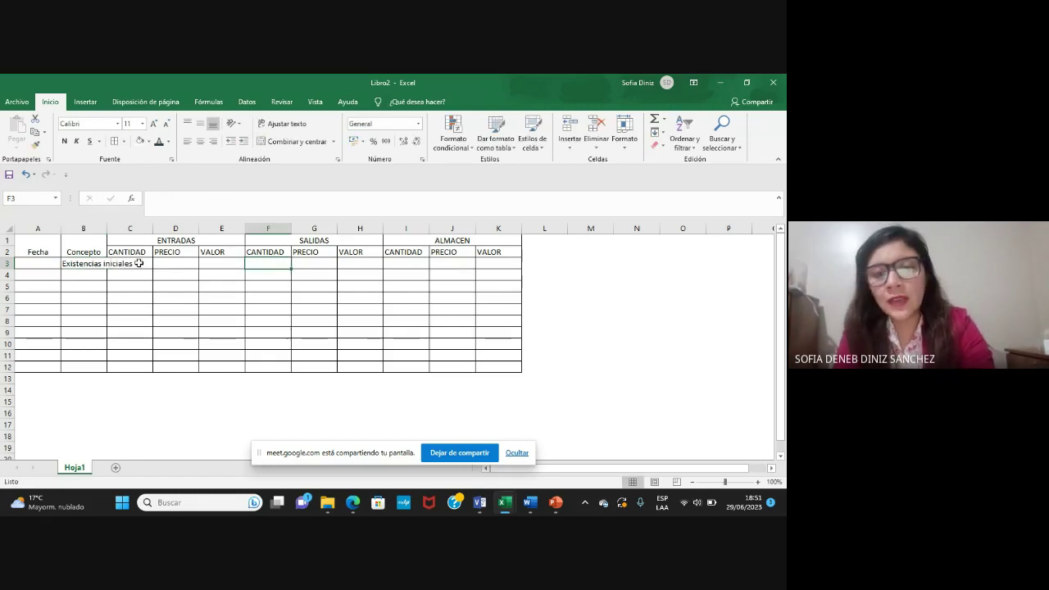
{"action": "key", "text": "Tab"}
{"action": "key", "text": "Tab"}
{"action": "key", "text": "Tab"}
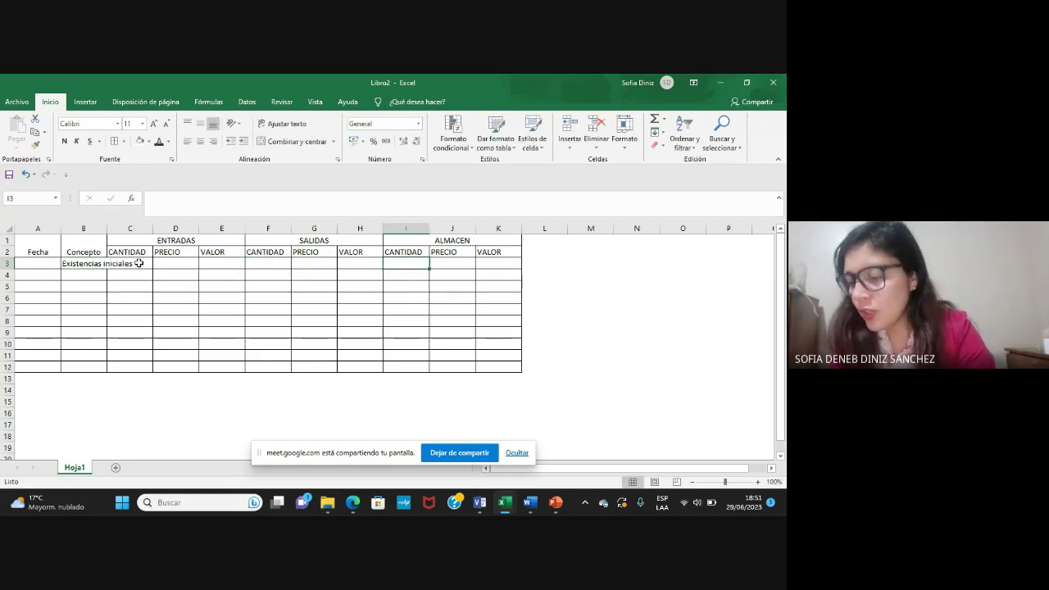
{"action": "type", "text": "30"}
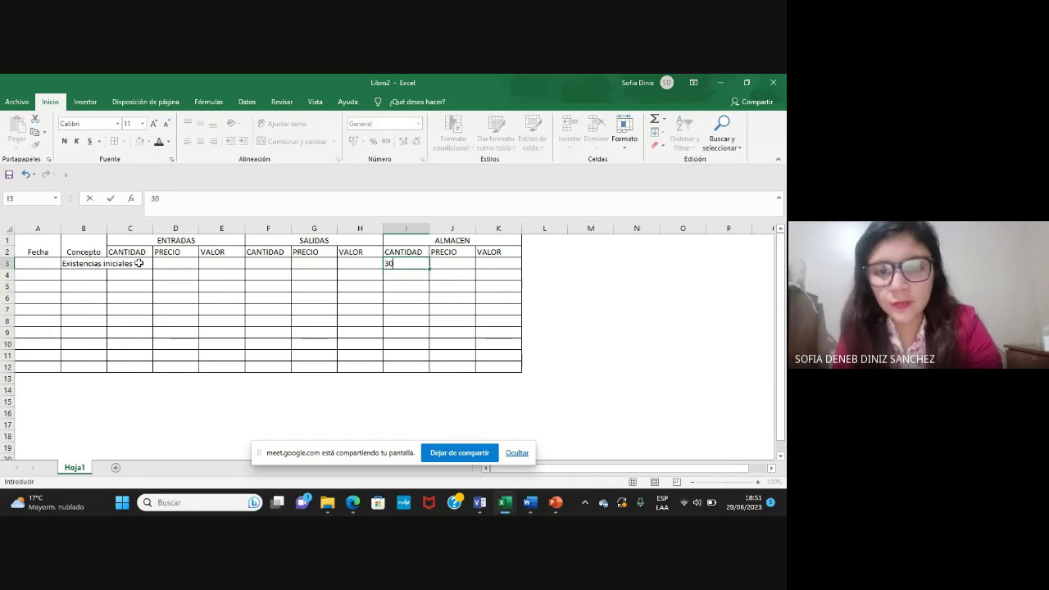
{"action": "type", "text": "0"}
{"action": "key", "text": "Tab"}
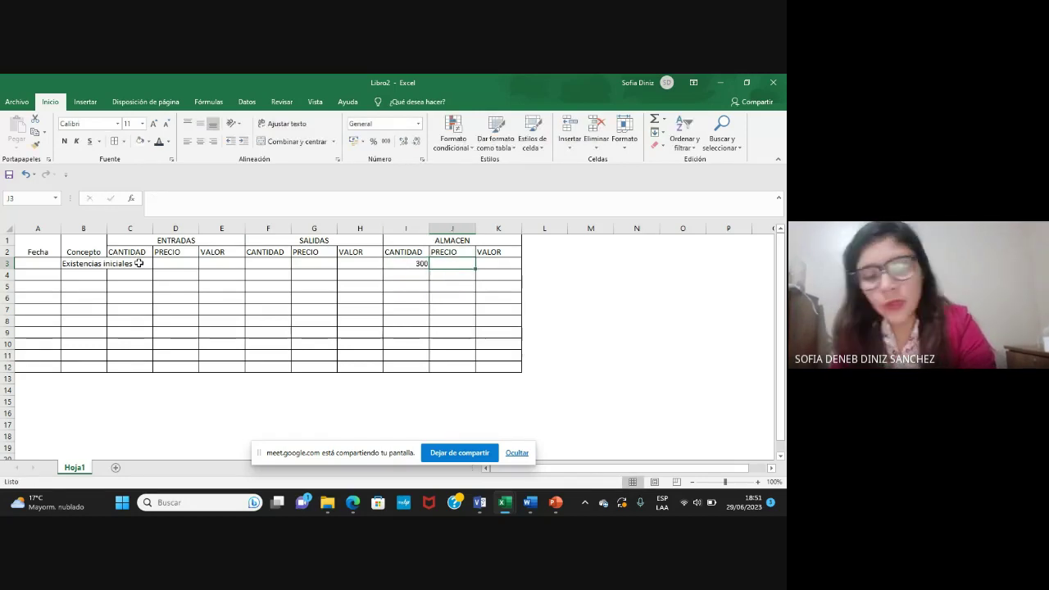
{"action": "type", "text": "20"}
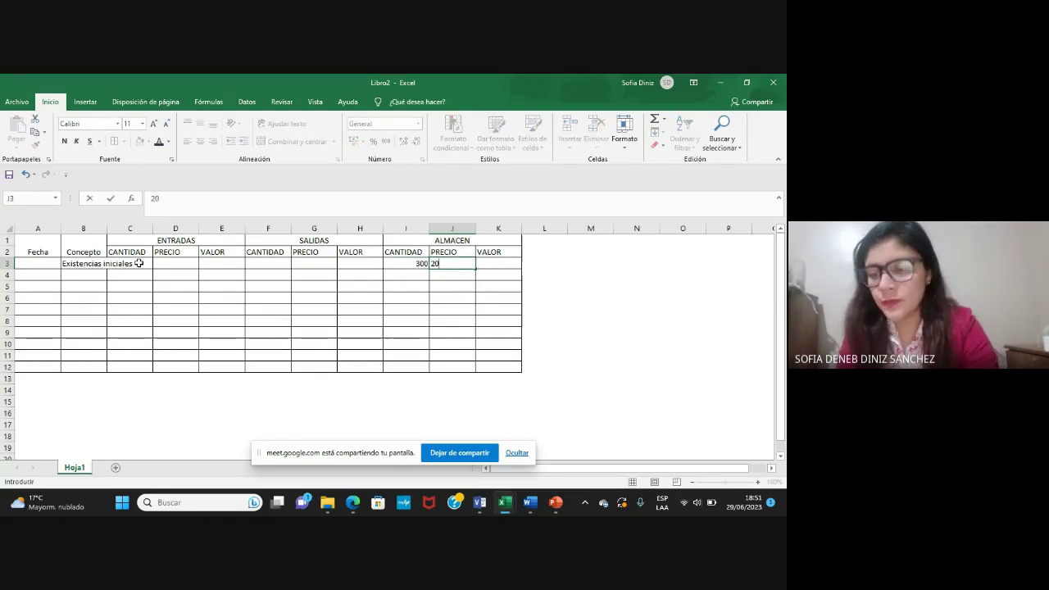
{"action": "key", "text": "Tab"}
Calculate the ALMACEN value in K3 with a formula multiplying quantity I3 by price J3.
{"action": "type", "text": "+"}
{"action": "key", "text": "Left"}
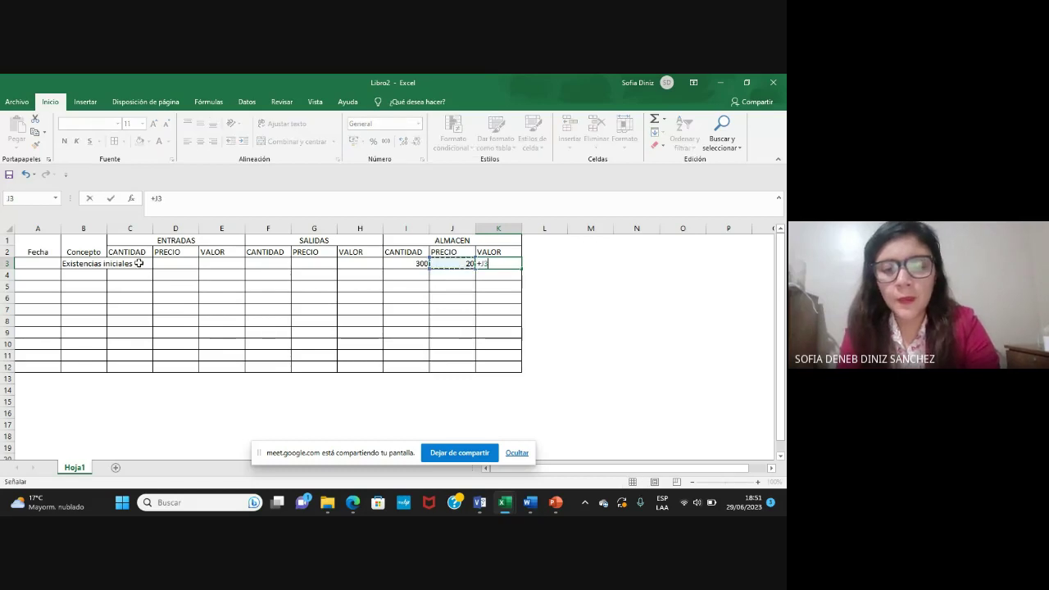
{"action": "key", "text": "Left"}
{"action": "type", "text": "*"}
{"action": "key", "text": "Left"}
{"action": "key", "text": "Return"}
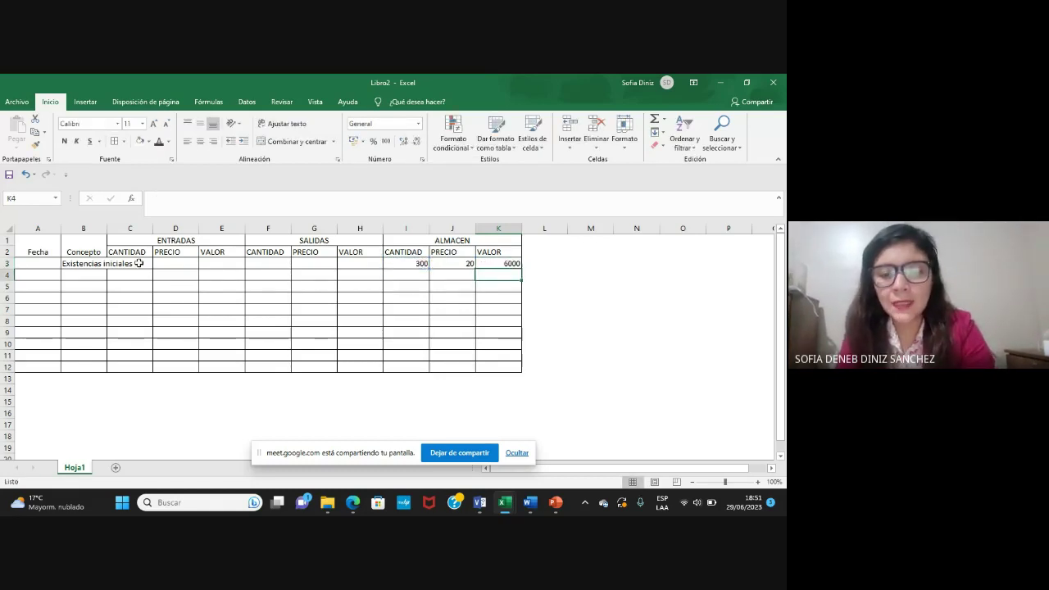
{"action": "key", "text": "Up"}
{"action": "key", "text": "Down"}
{"action": "key", "text": "Up"}
{"action": "key", "text": "Left"}
{"action": "key", "text": "Right"}
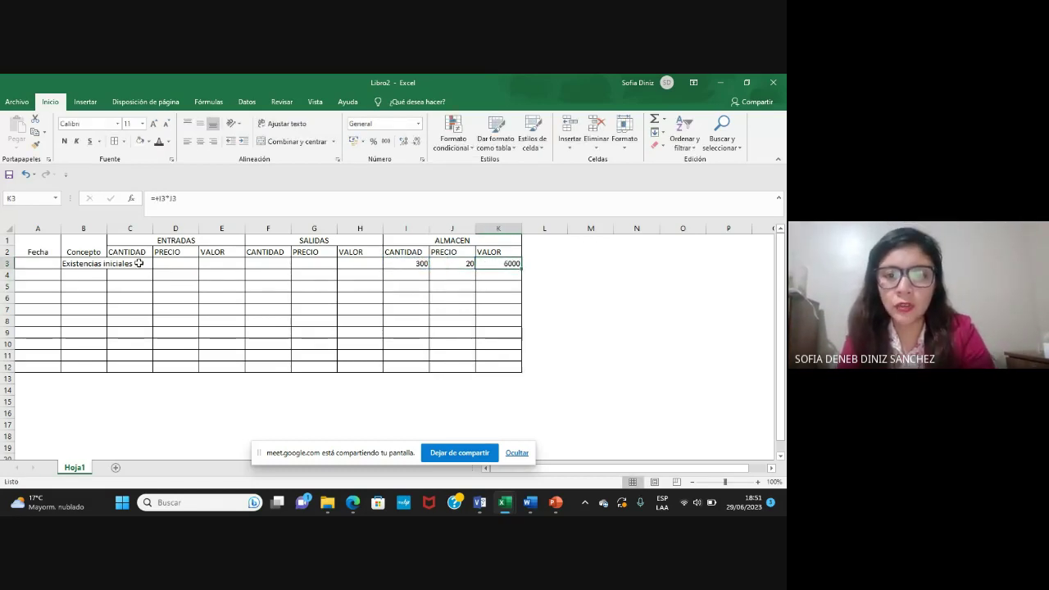
Format the ALMACEN price and value columns J and K as Moneda.
{"action": "left_click", "coordinate": [454, 230]}
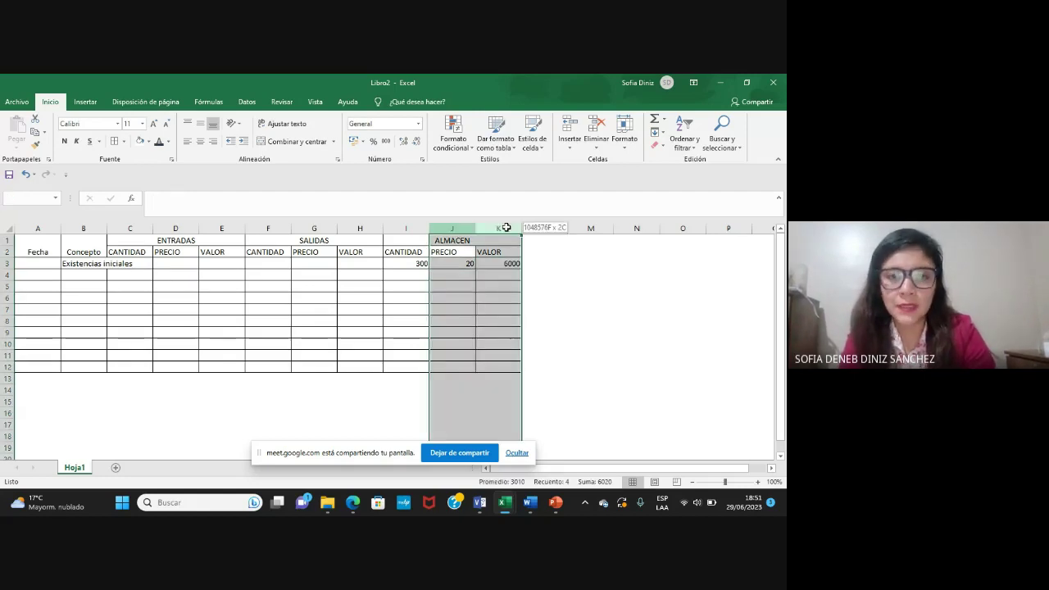
{"action": "right_click", "coordinate": [485, 266]}
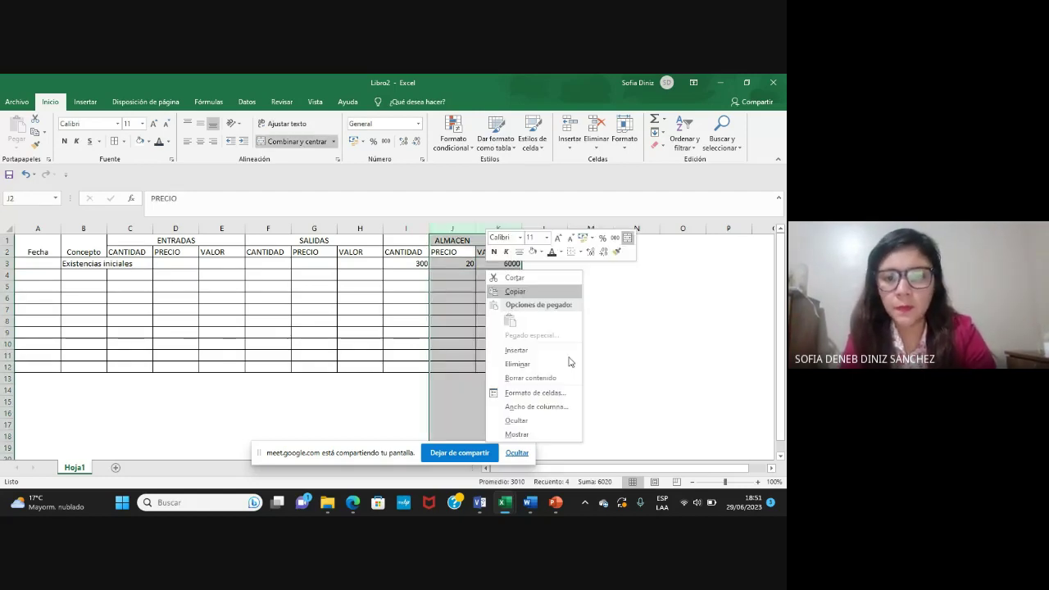
{"action": "left_click", "coordinate": [541, 392]}
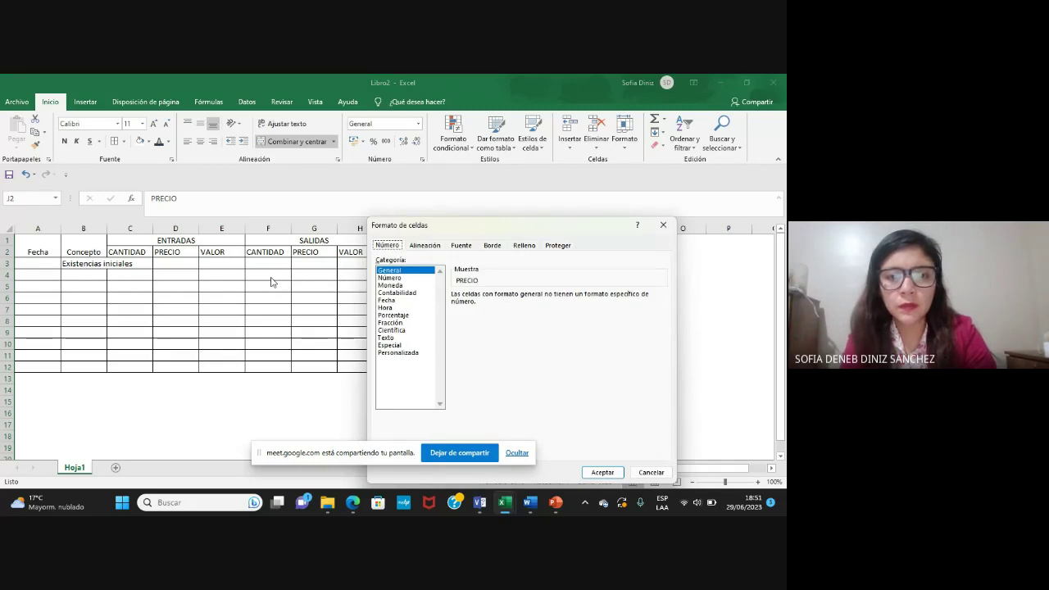
{"action": "key", "text": "Down"}
{"action": "key", "text": "Down"}
{"action": "key", "text": "Down"}
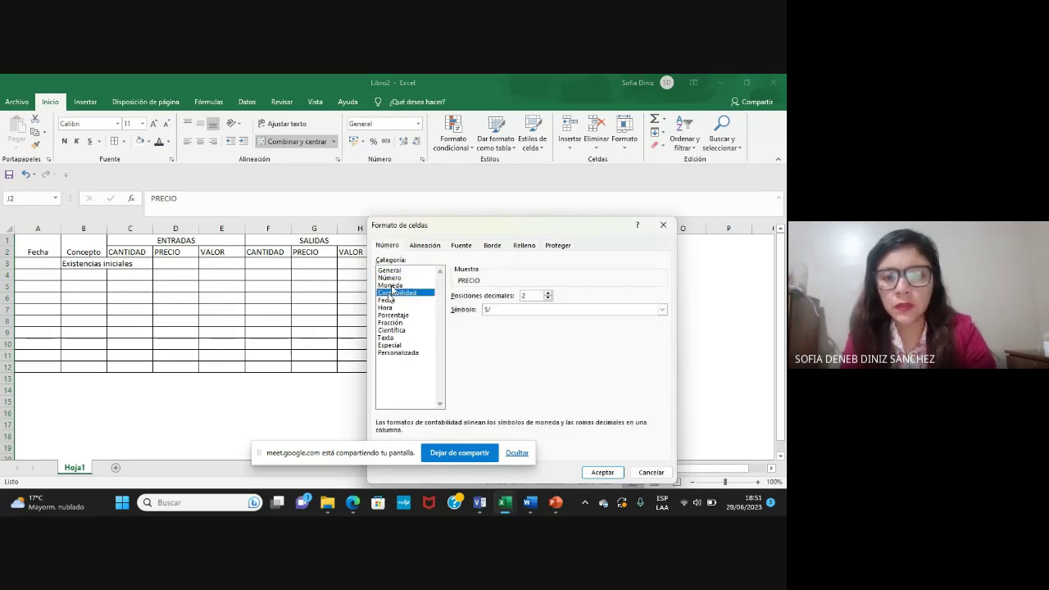
{"action": "left_click", "coordinate": [390, 285]}
{"action": "left_click", "coordinate": [591, 471]}
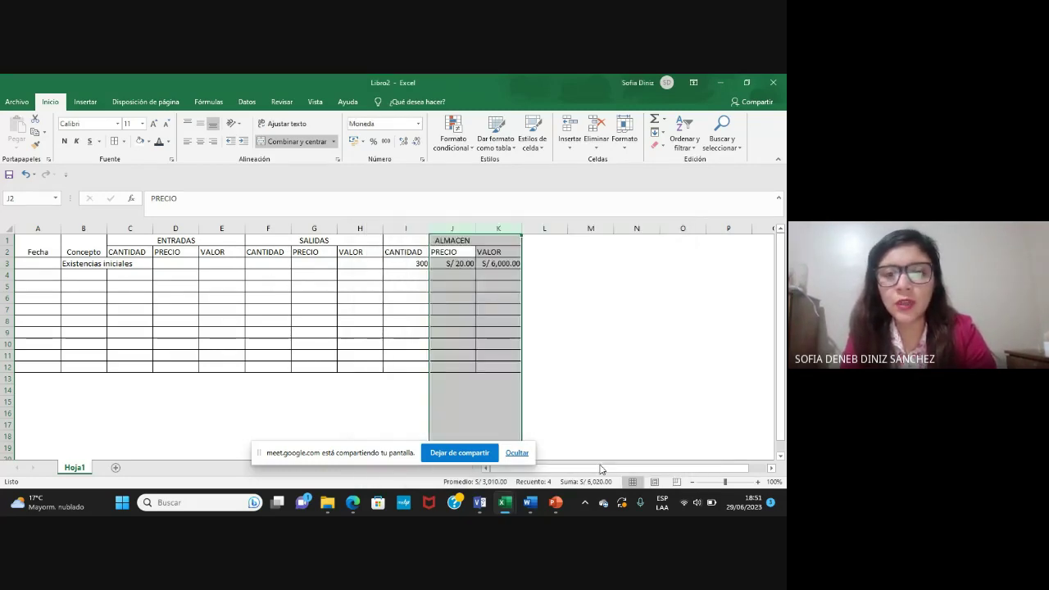
Widen column B to fit its contents and enter the date 1/06 in A3.
{"action": "left_click", "coordinate": [438, 310]}
{"action": "double_click", "coordinate": [106, 229]}
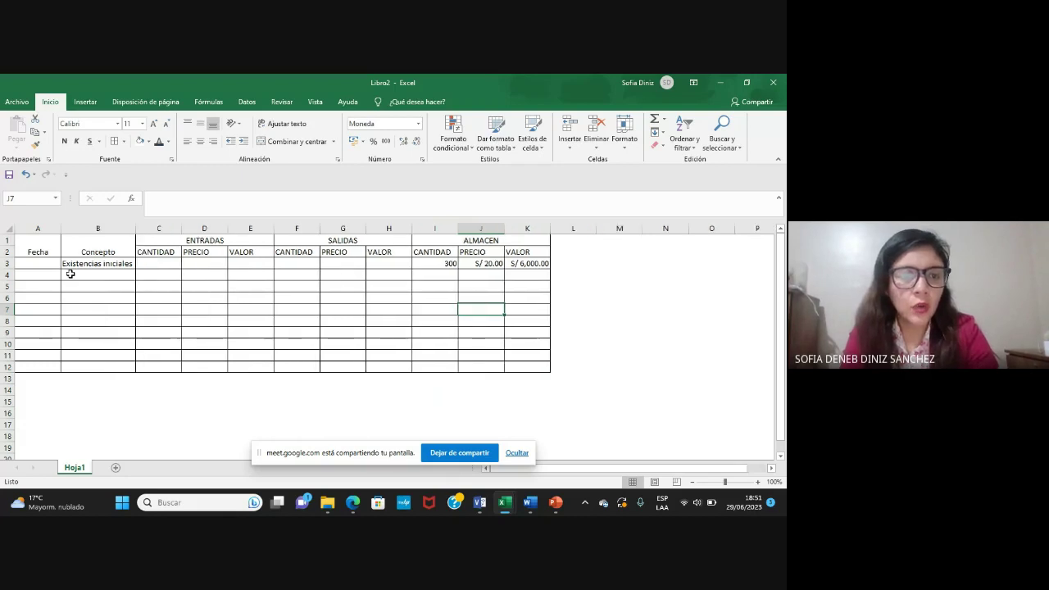
{"action": "left_click", "coordinate": [39, 260]}
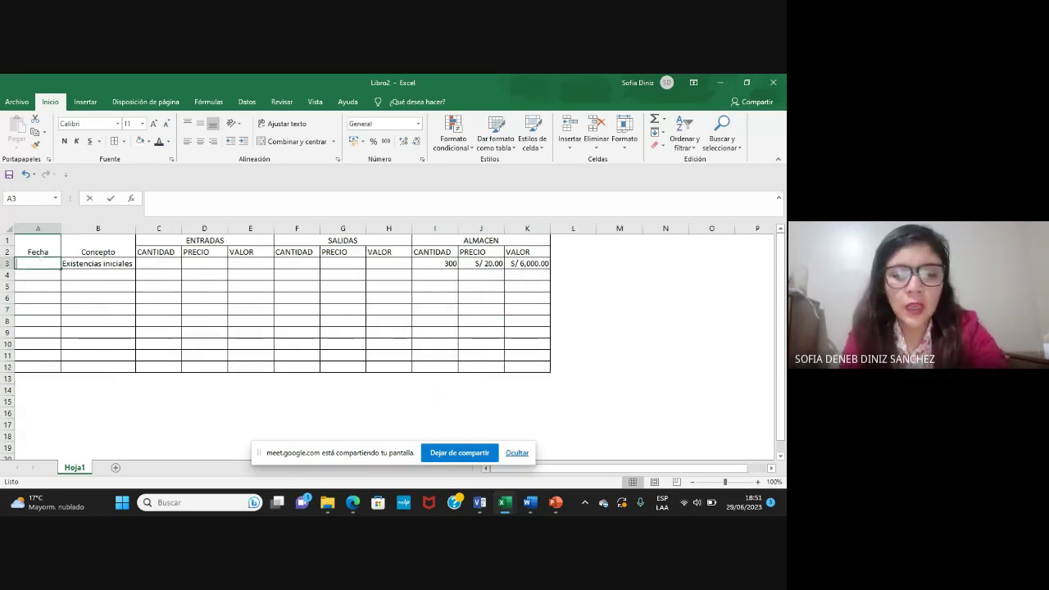
{"action": "type", "text": "1/06"}
{"action": "key", "text": "Return"}
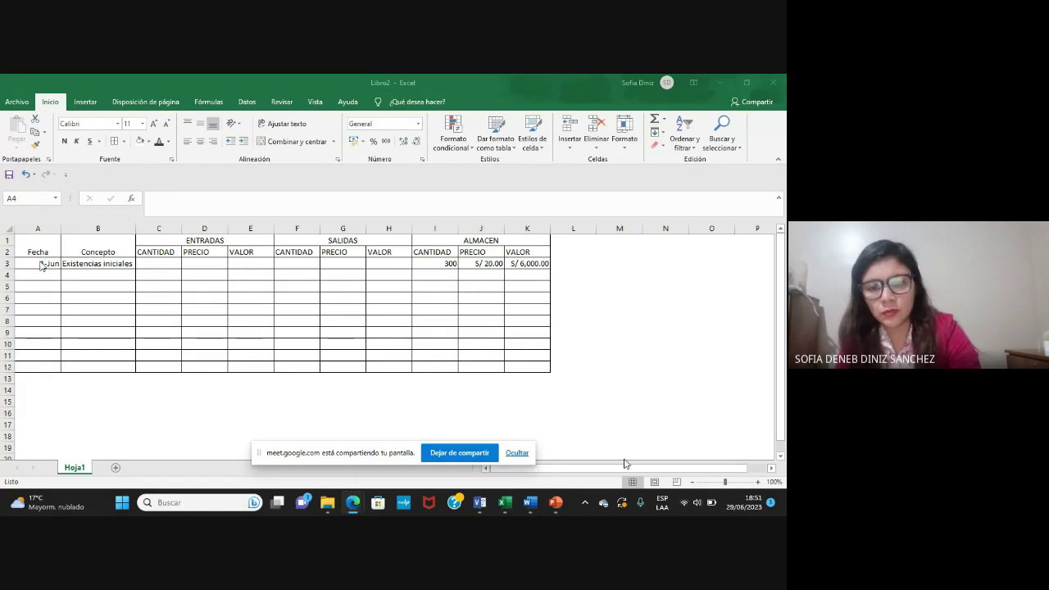
Check the transaction data on the Caso practico slide in PowerPoint, and back in Excel enter the date 18/06 in A4.
{"action": "left_click", "coordinate": [555, 505]}
{"action": "left_click", "coordinate": [760, 371]}
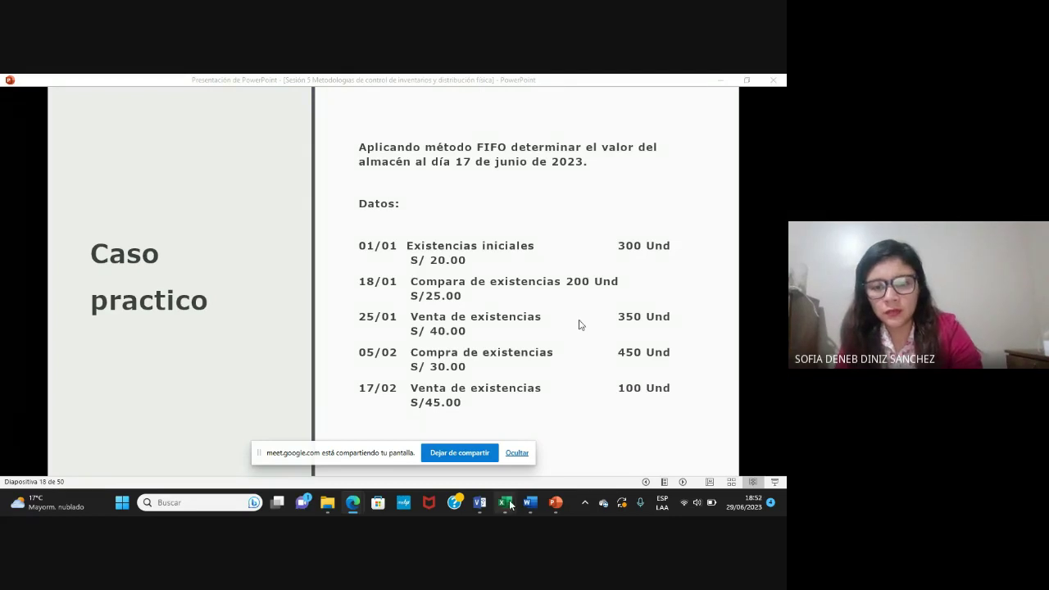
{"action": "mouse_move", "coordinate": [510, 505]}
{"action": "left_click", "coordinate": [693, 449]}
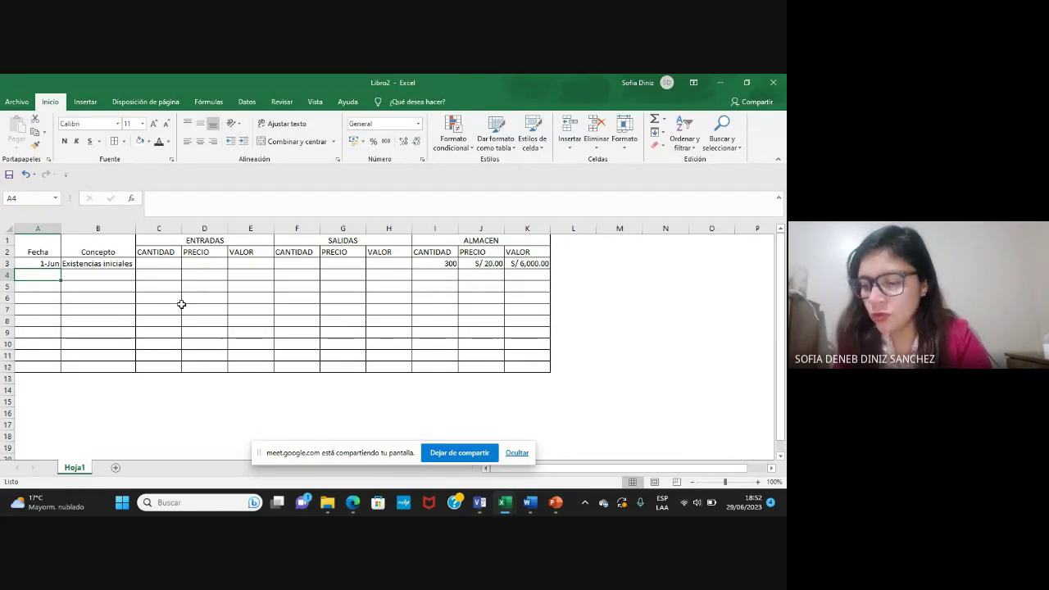
{"action": "type", "text": "18"}
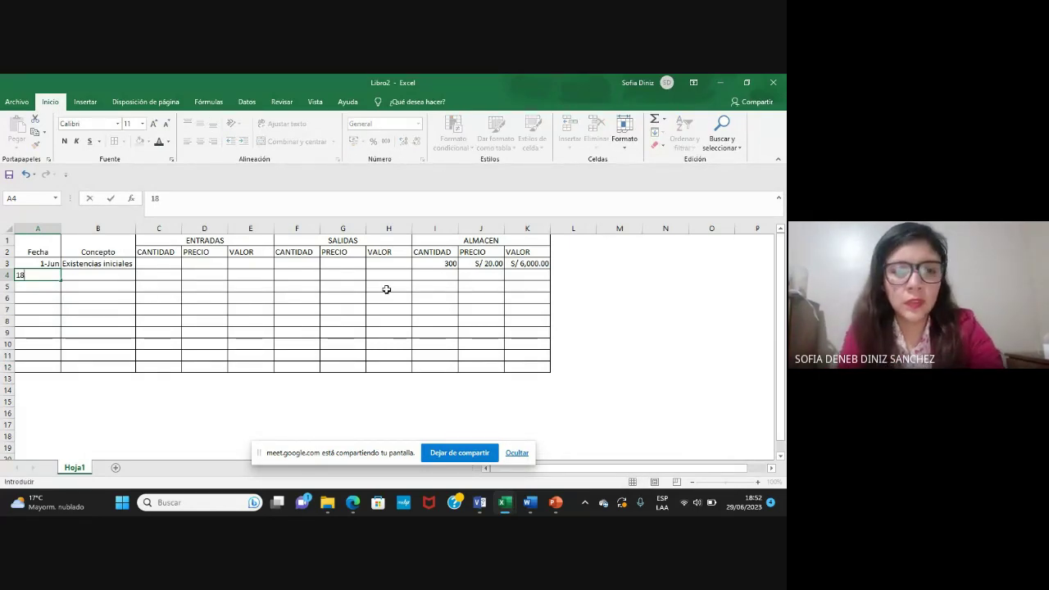
{"action": "type", "text": "/06"}
{"action": "key", "text": "Tab"}
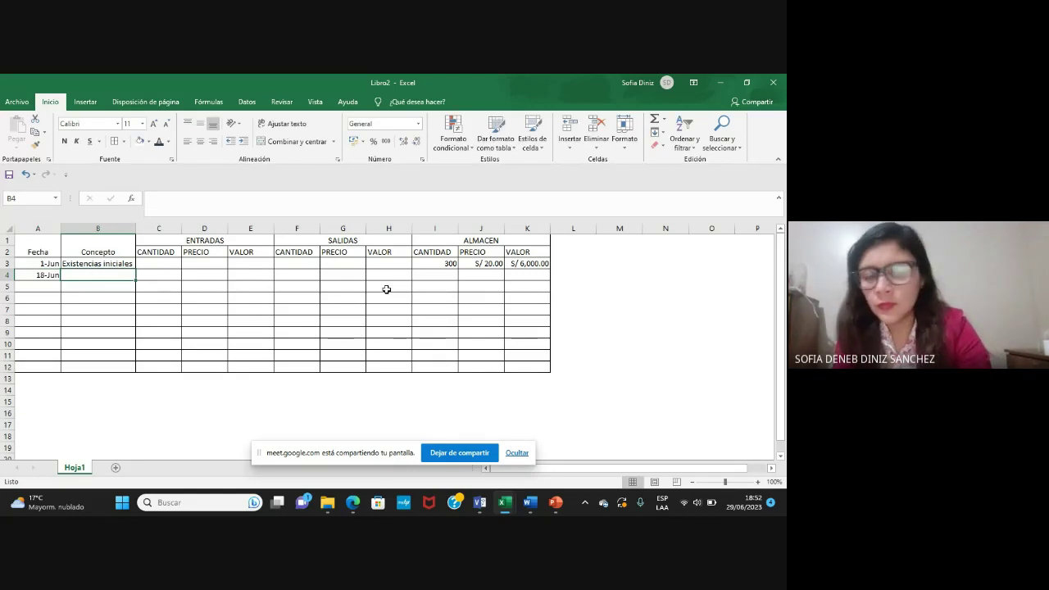
Enter the concept Compra in B4 with an ENTRADAS quantity of 200 in C4.
{"action": "type", "text": "Compra"}
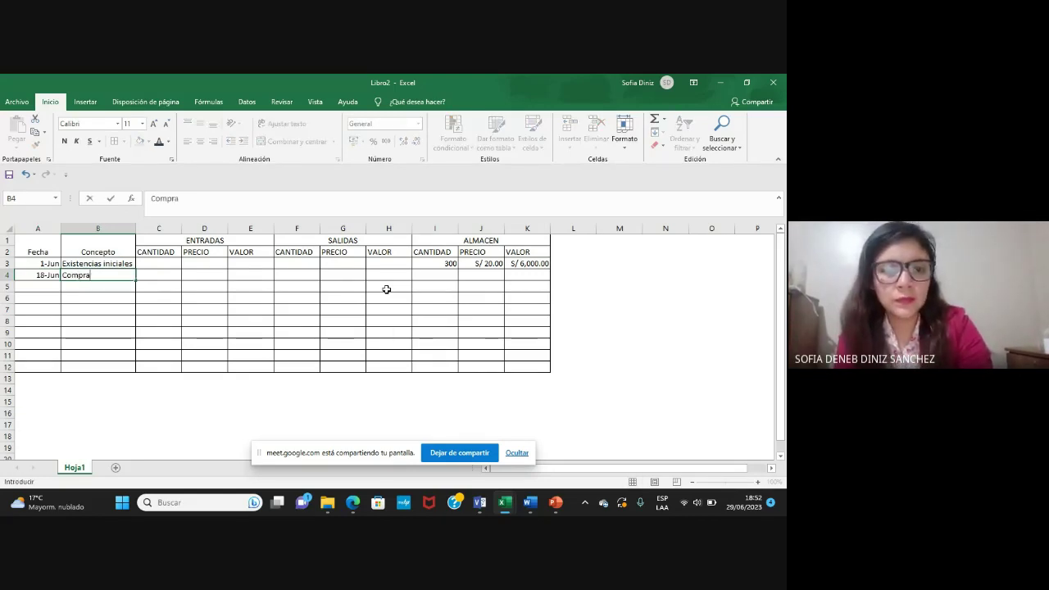
{"action": "key", "text": "Tab"}
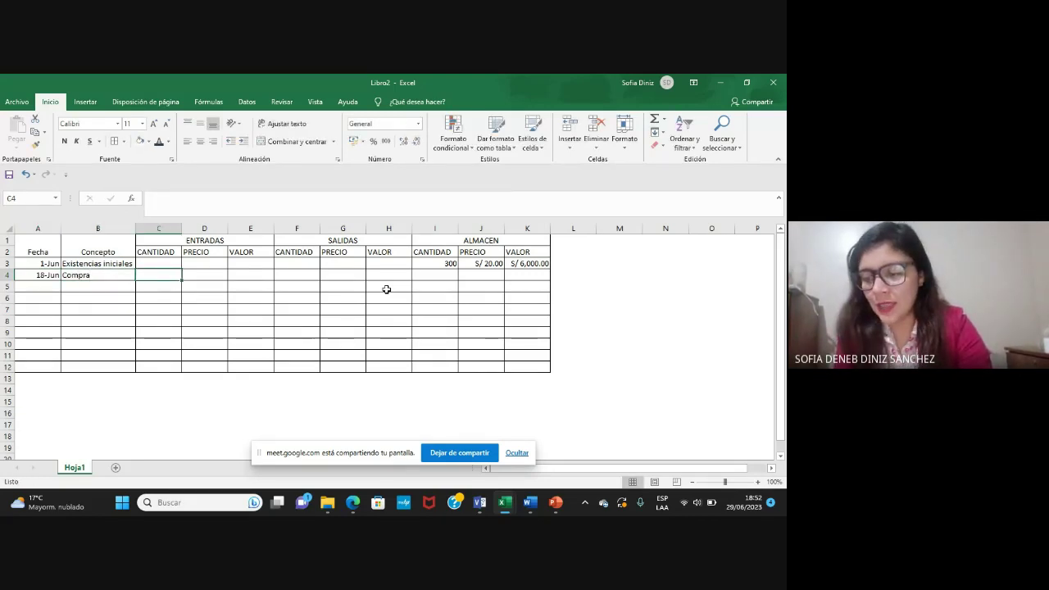
{"action": "type", "text": "200"}
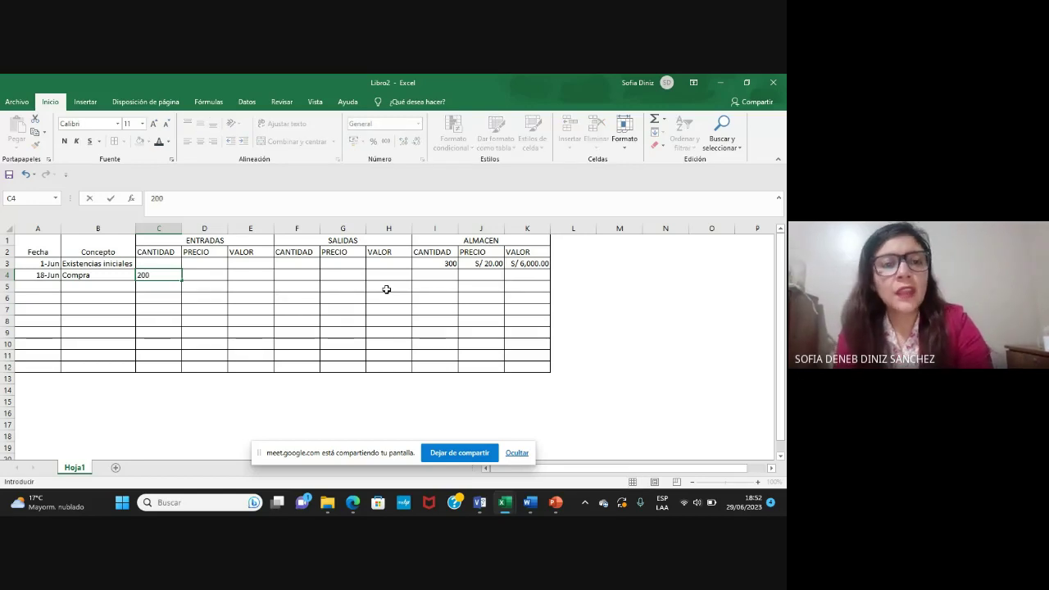
{"action": "key", "text": "Tab"}
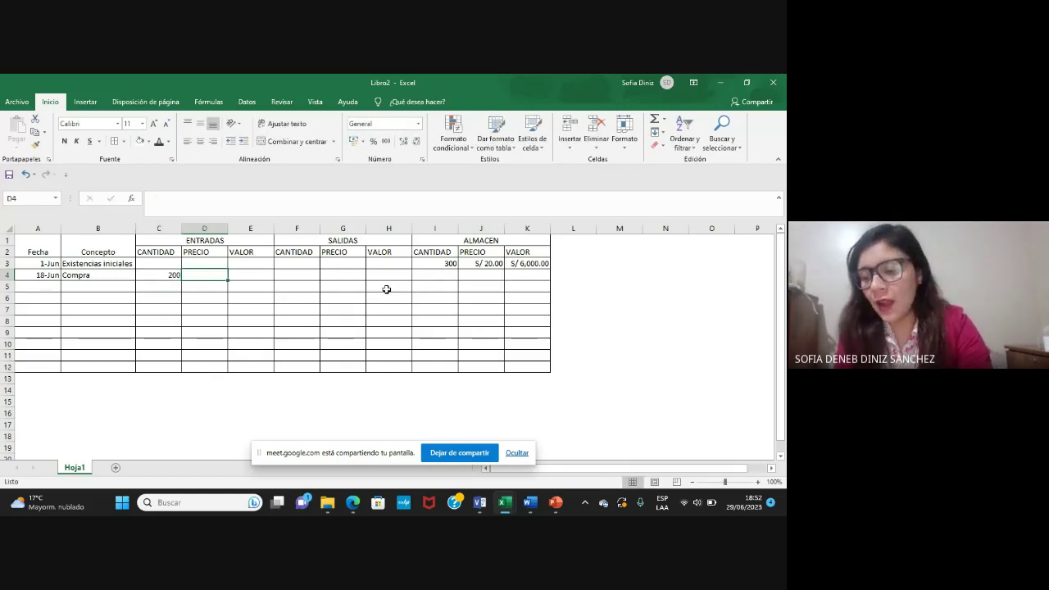
Enter a price of 25 in D4 and a value formula multiplying D4 by C4 in E4.
{"action": "type", "text": "25"}
{"action": "key", "text": "Tab"}
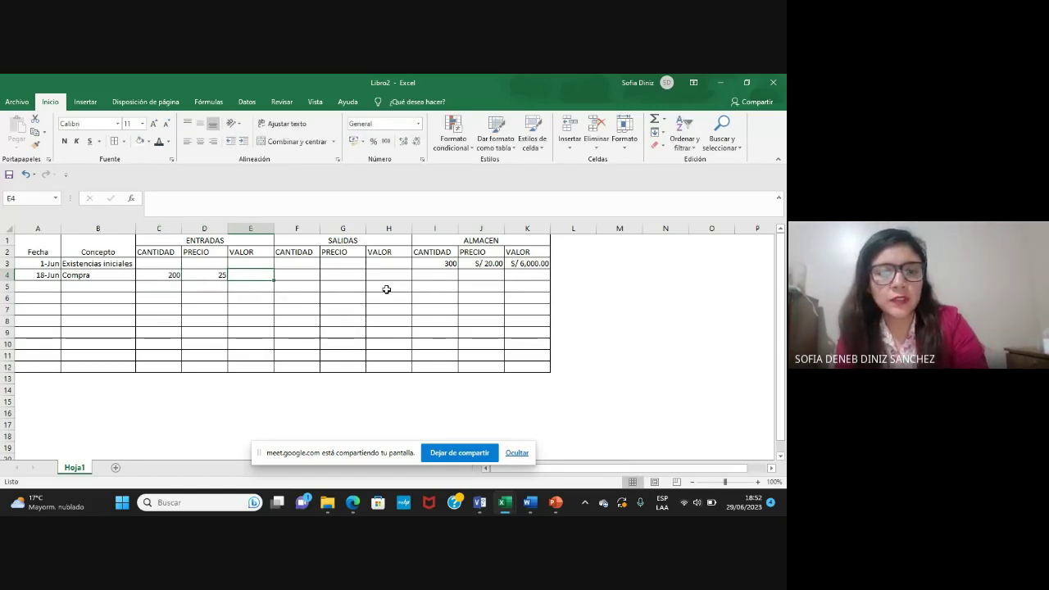
{"action": "type", "text": "+"}
{"action": "key", "text": "Left"}
{"action": "key", "text": "Left"}
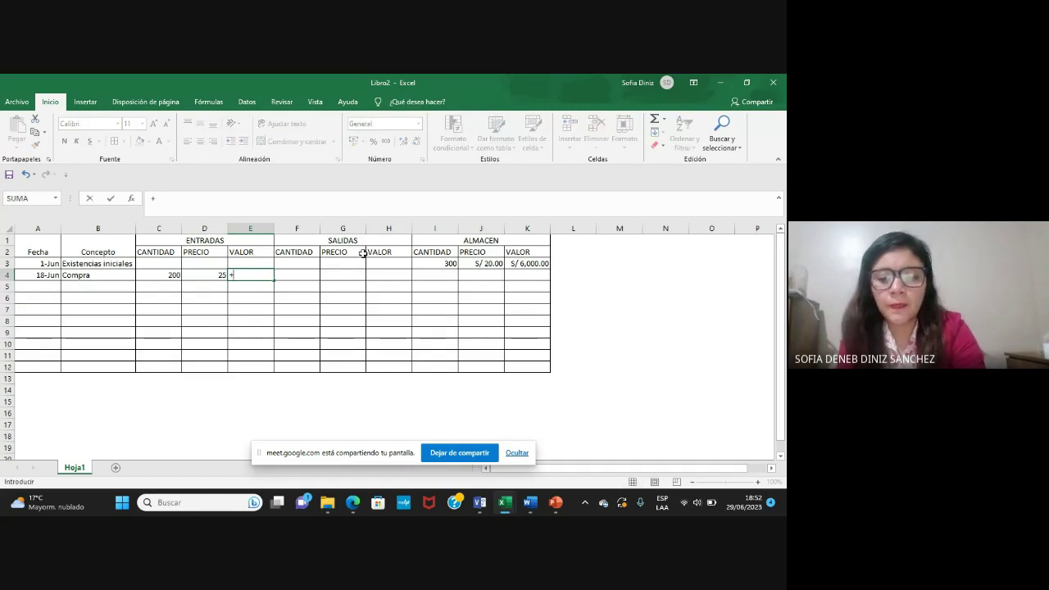
{"action": "key", "text": "Right"}
{"action": "type", "text": "*"}
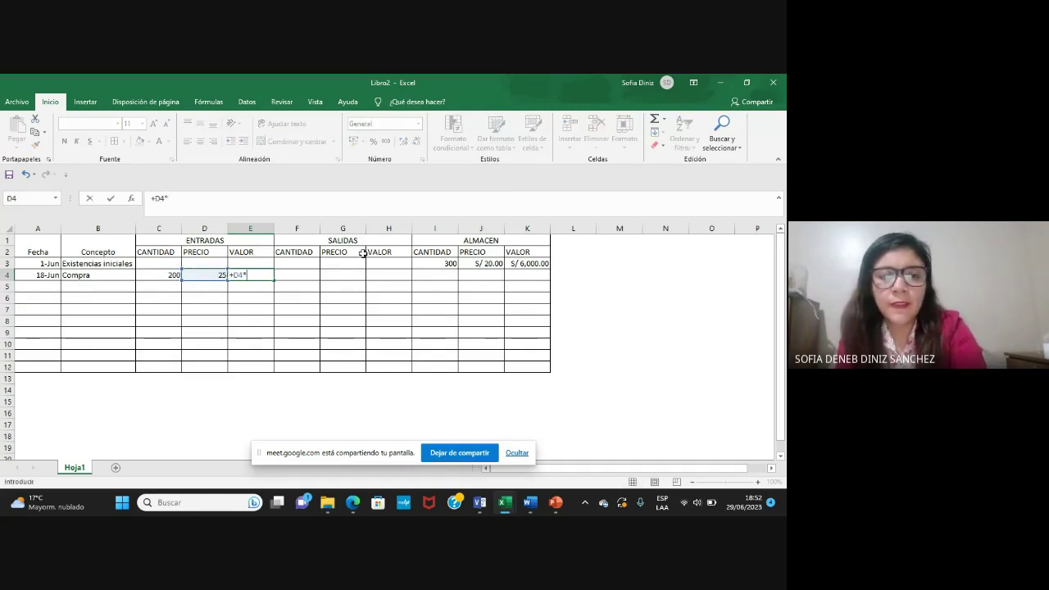
{"action": "key", "text": "Right"}
{"action": "key", "text": "Left"}
{"action": "key", "text": "Left"}
{"action": "key", "text": "Left"}
{"action": "key", "text": "Return"}
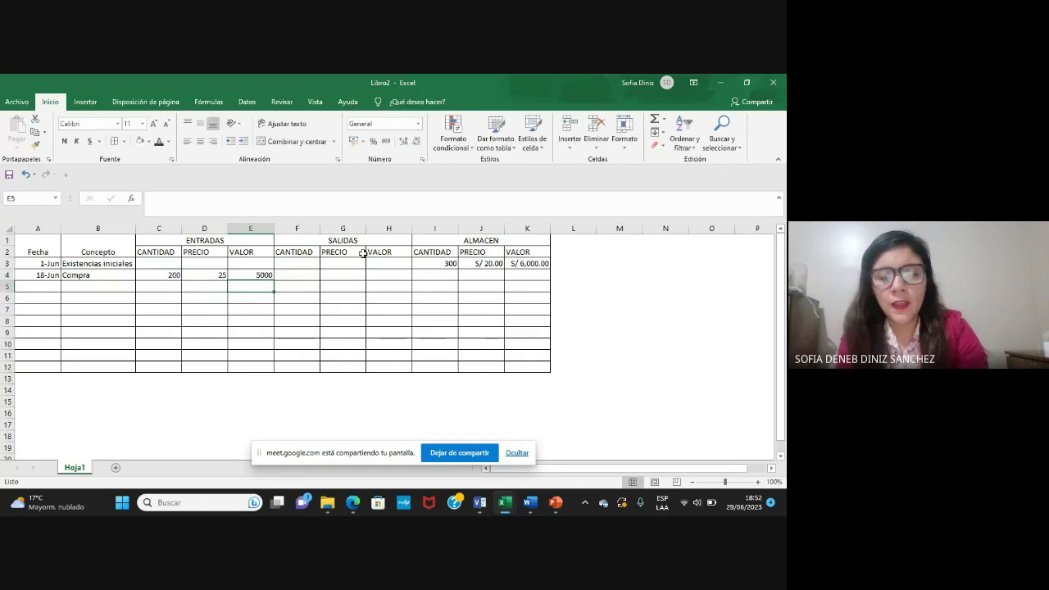
Copy the Moneda format from K3 onto the ENTRADAS range C3:E12.
{"action": "left_click", "coordinate": [529, 263]}
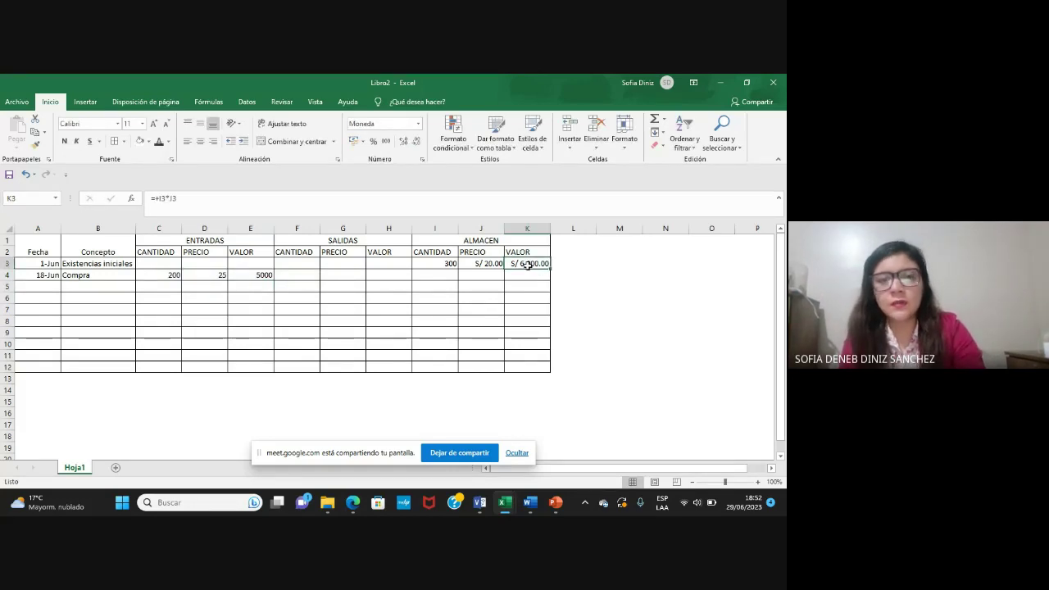
{"action": "left_click", "coordinate": [35, 144]}
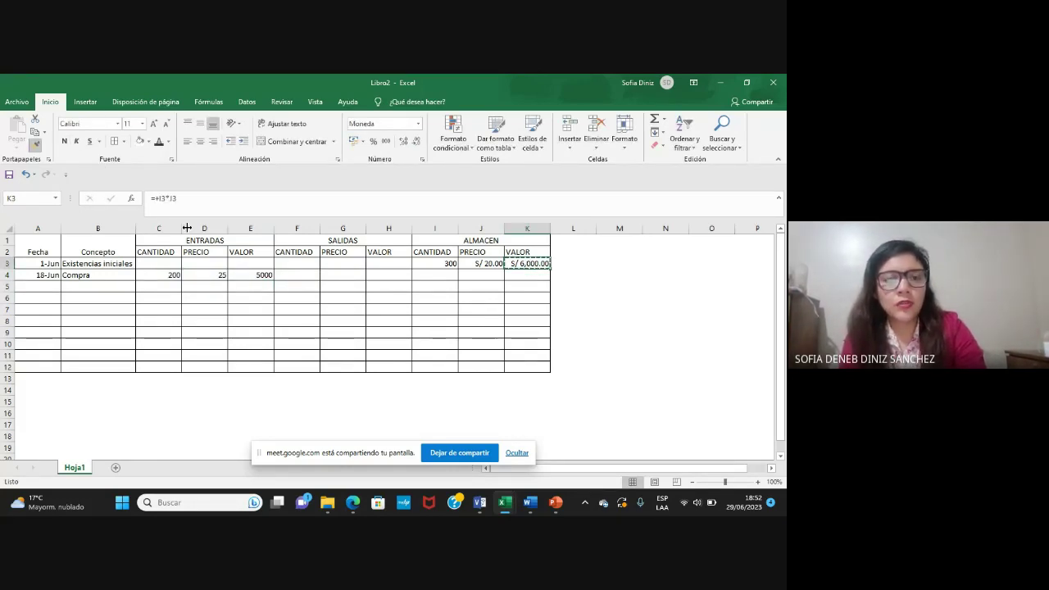
{"action": "mouse_move", "coordinate": [151, 266]}
{"action": "left_mouse_down"}
{"action": "mouse_move", "coordinate": [238, 283]}
{"action": "mouse_move", "coordinate": [254, 366]}
{"action": "left_mouse_up"}
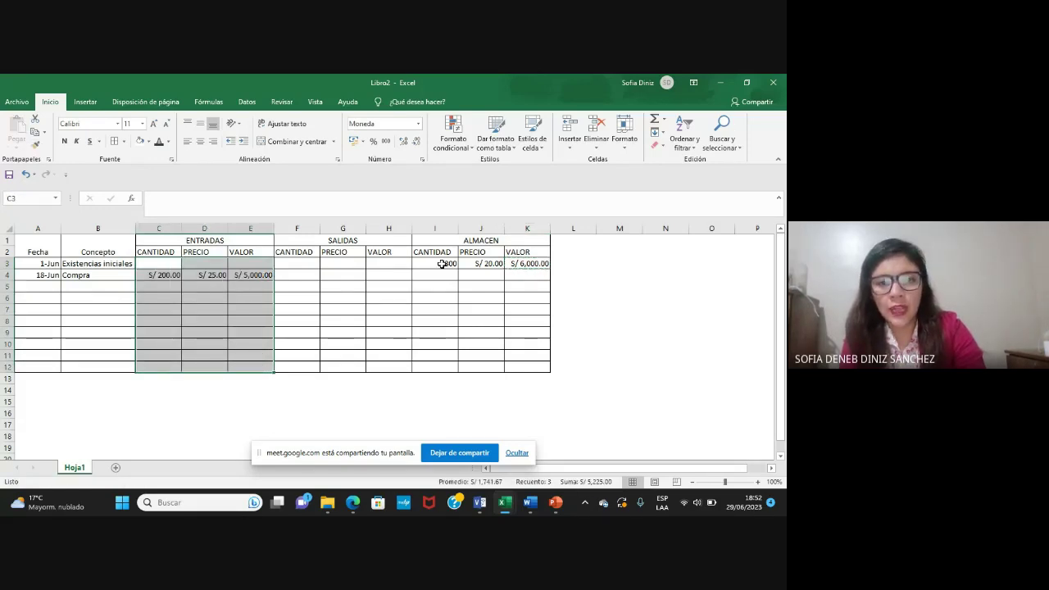
Copy the initial ALMACEN stock in I3:K3 down to row 4.
{"action": "left_click_drag", "start_coordinate": [441, 264], "coordinate": [512, 268]}
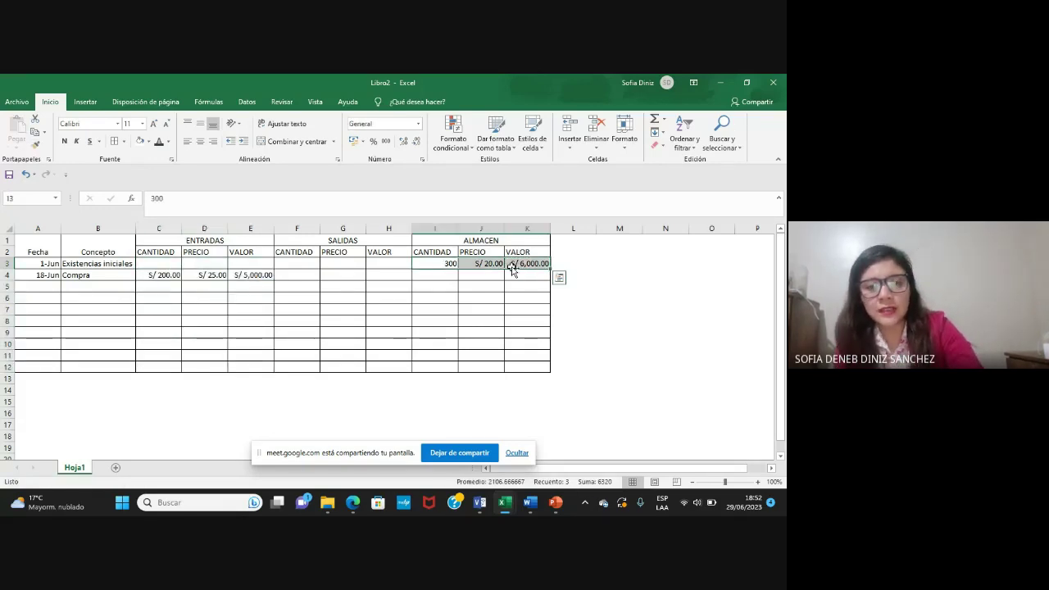
{"action": "key", "text": "ctrl+c"}
{"action": "key", "text": "Down"}
{"action": "key", "text": "ctrl+v"}
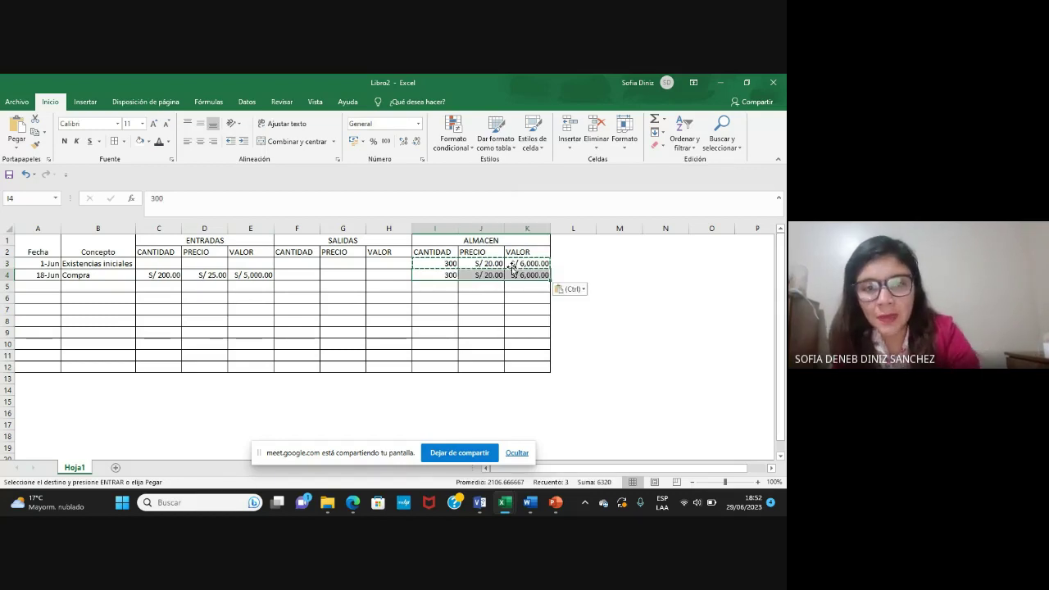
Copy the ENTRADAS purchase data in C4:E4 to the ALMACEN section starting at I5.
{"action": "key", "text": "Left"}
{"action": "key", "text": "Left"}
{"action": "key", "text": "Left"}
{"action": "key", "text": "Left"}
{"action": "key", "text": "Left"}
{"action": "key", "text": "Left"}
{"action": "key", "text": "shift+Right"}
{"action": "key", "text": "shift+Right"}
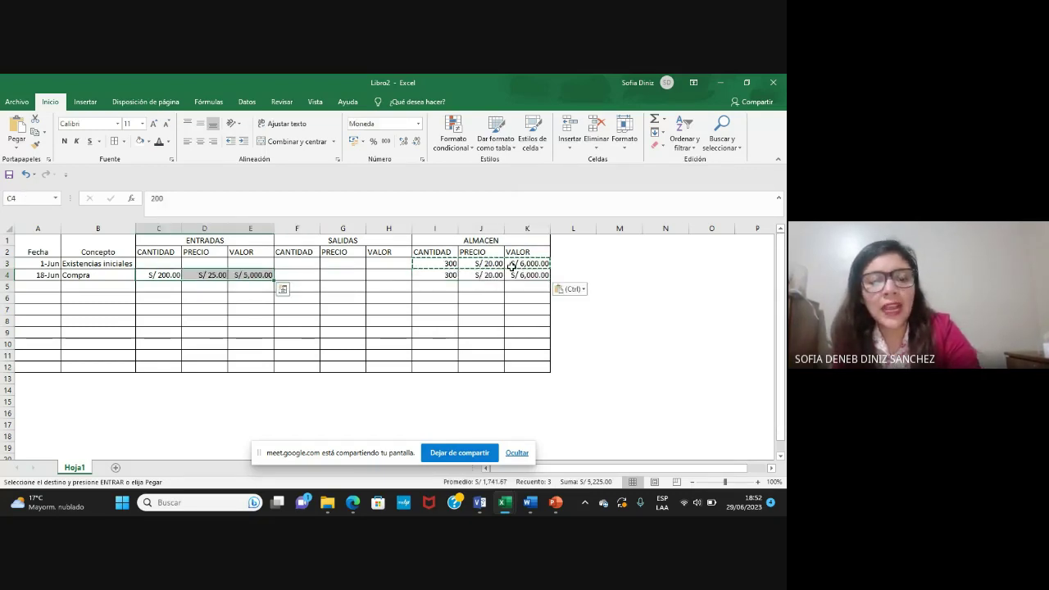
{"action": "key", "text": "ctrl+c"}
{"action": "key", "text": "Down"}
{"action": "key", "text": "Right"}
{"action": "key", "text": "Right"}
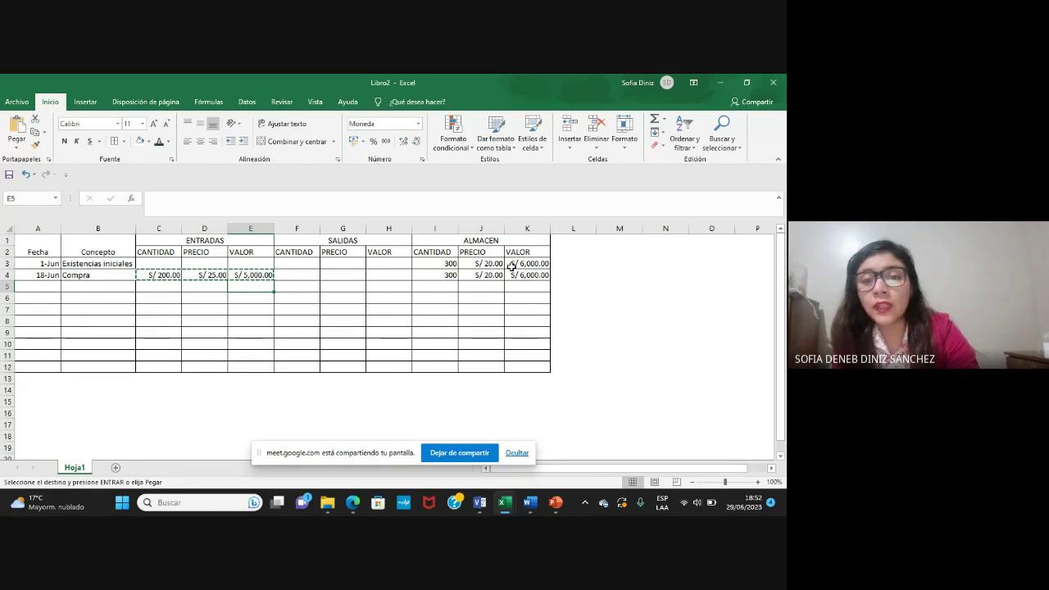
{"action": "key", "text": "Right"}
{"action": "key", "text": "Right"}
{"action": "key", "text": "Right"}
{"action": "key", "text": "Right"}
{"action": "key", "text": "ctrl+v"}
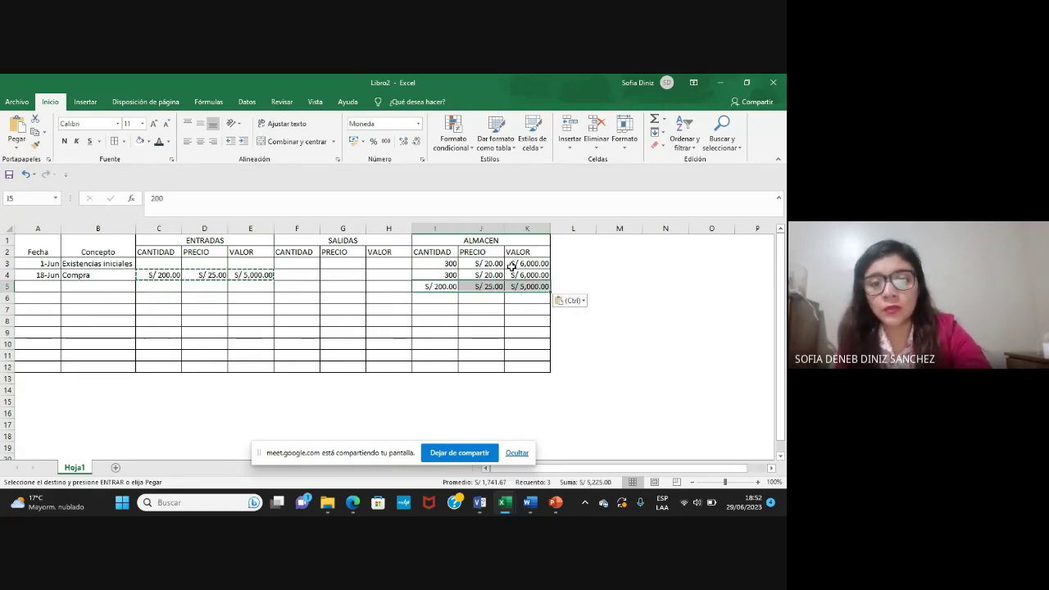
Copy the General number format from I4 onto the ALMACEN quantity in I5.
{"action": "key", "text": "Up"}
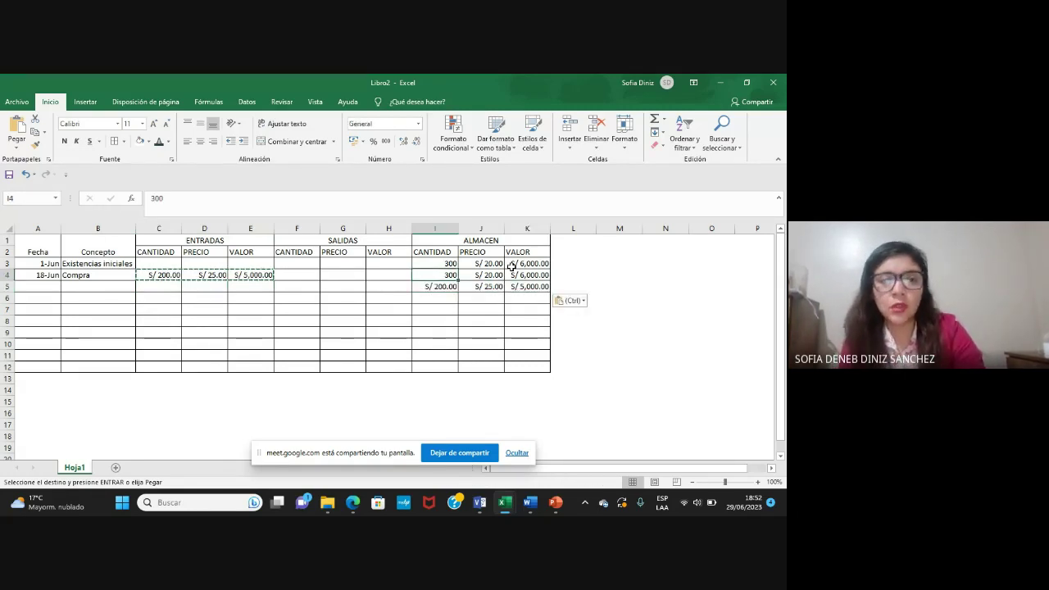
{"action": "left_click", "coordinate": [35, 144]}
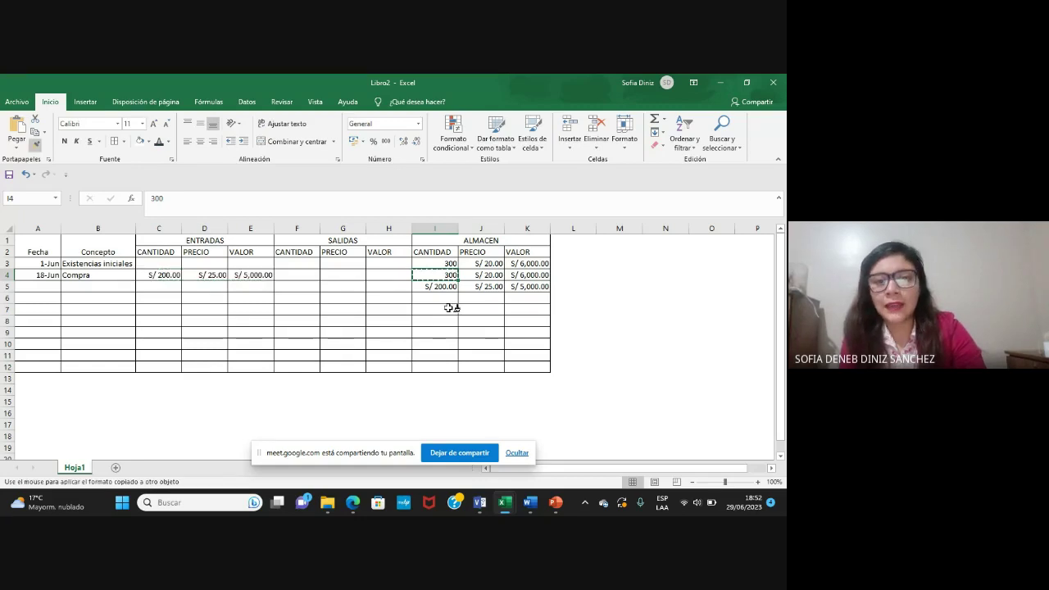
{"action": "left_click", "coordinate": [432, 286]}
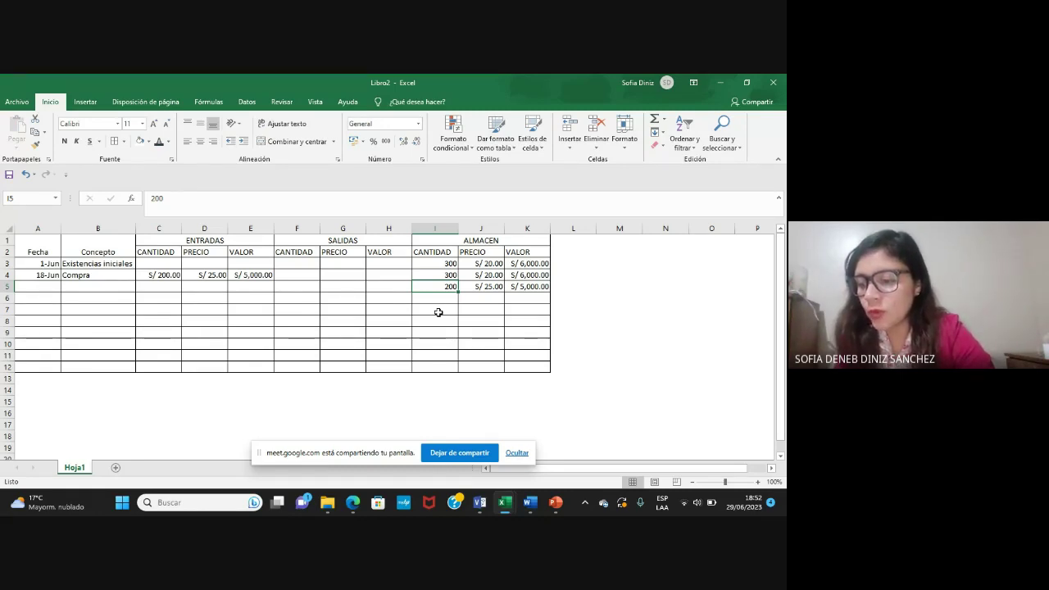
Enter the date 20/06 in A6 and the concept Venta in B6.
{"action": "key", "text": "Left"}
{"action": "key", "text": "Left"}
{"action": "key", "text": "Left"}
{"action": "key", "text": "Left"}
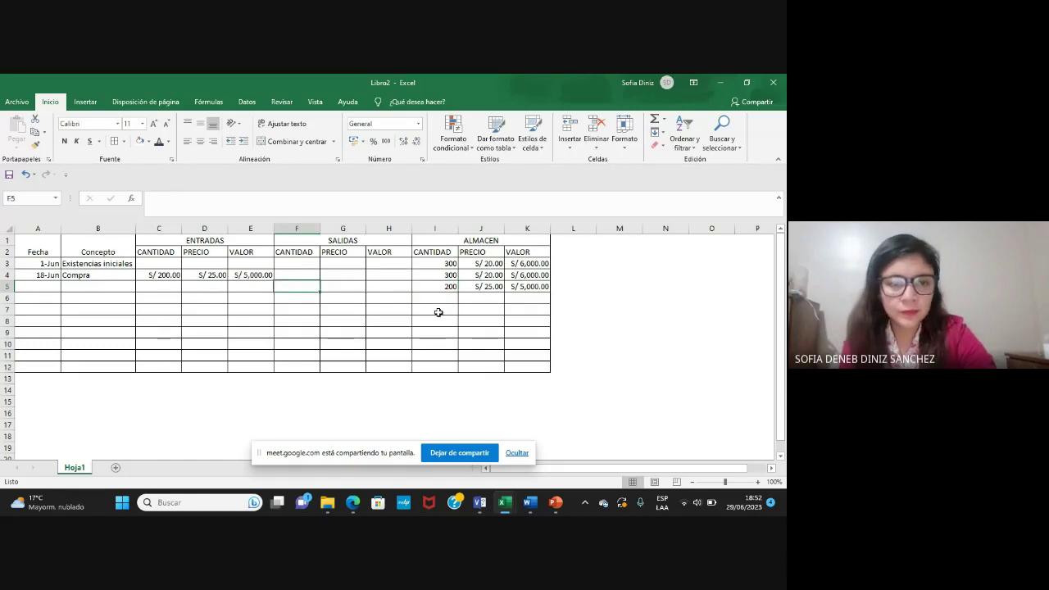
{"action": "key", "text": "Left"}
{"action": "key", "text": "Left"}
{"action": "key", "text": "Left"}
{"action": "key", "text": "Left"}
{"action": "key", "text": "Down"}
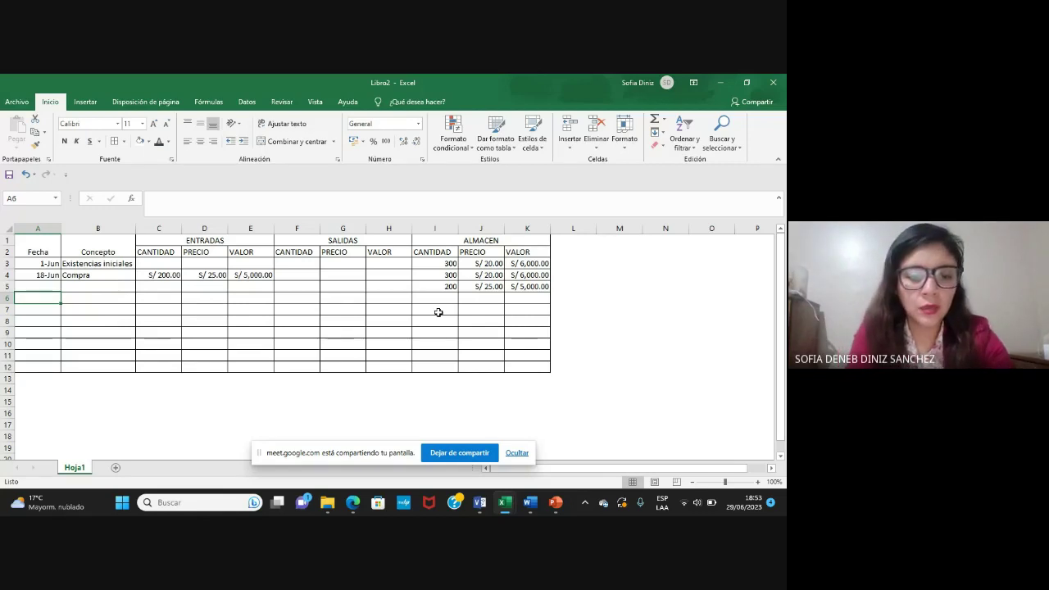
{"action": "type", "text": "25/0"}
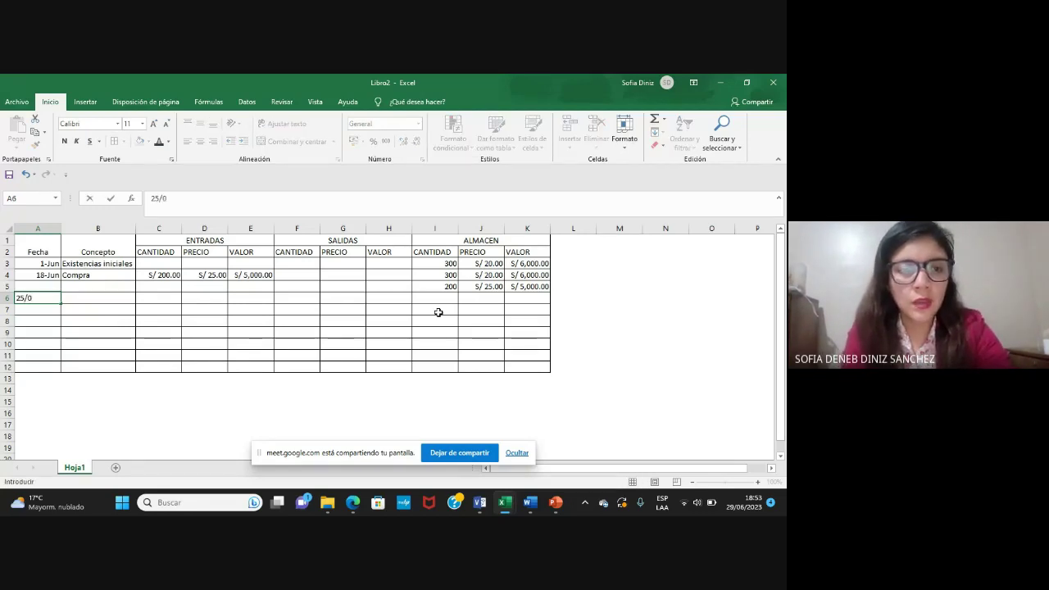
{"action": "key", "text": "BackSpace"}
{"action": "key", "text": "BackSpace"}
{"action": "type", "text": "0/06"}
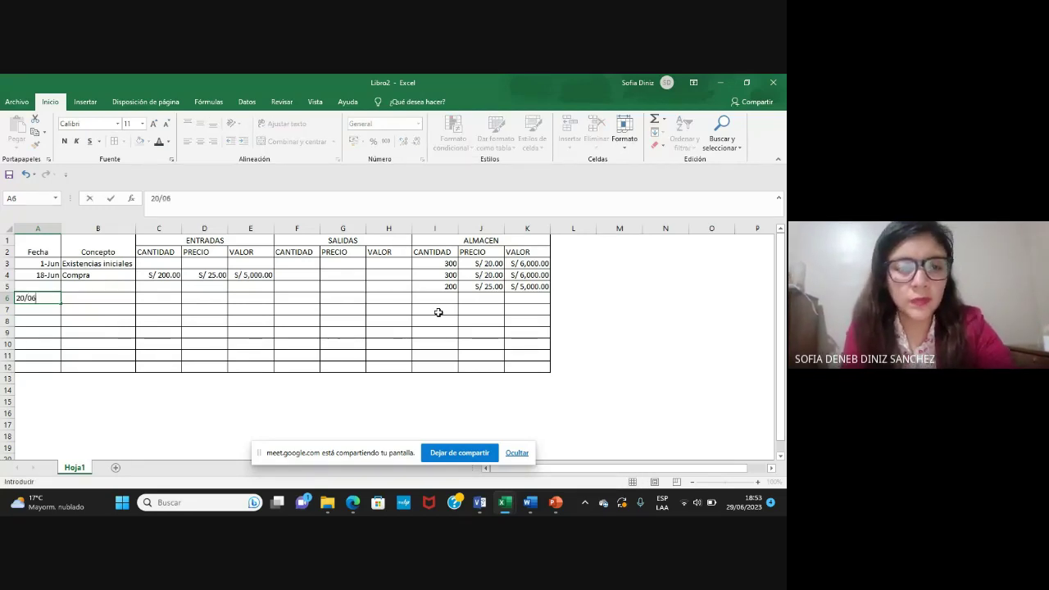
{"action": "key", "text": "Tab"}
{"action": "type", "text": "Venta"}
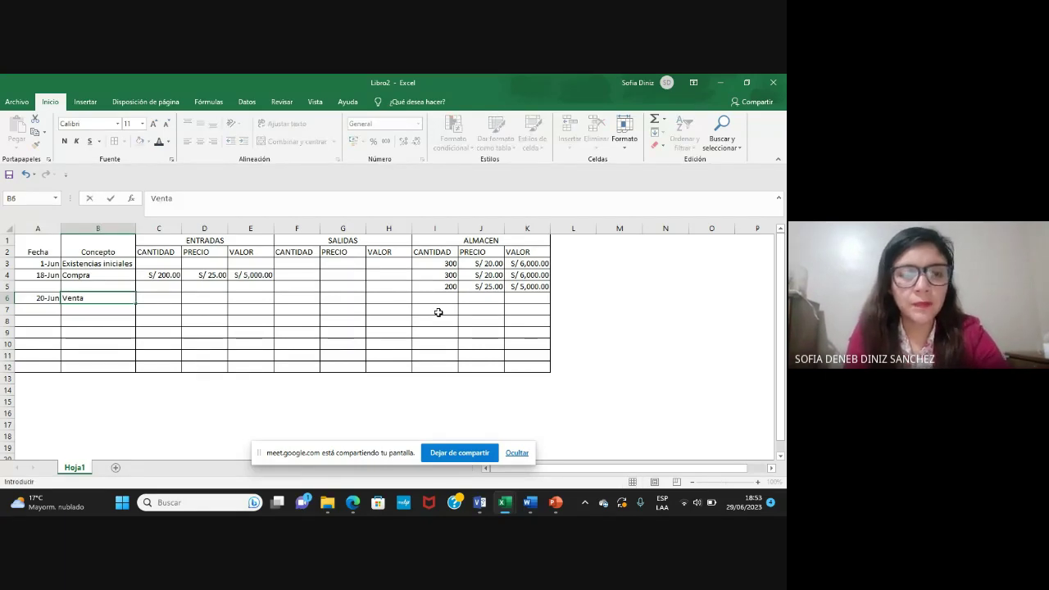
{"action": "key", "text": "Tab"}
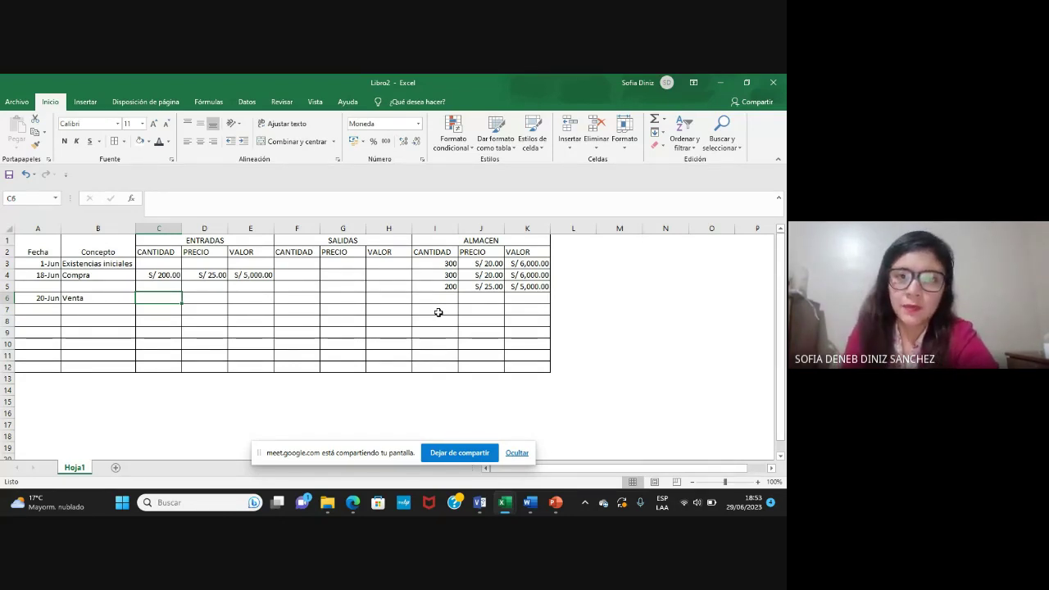
{"action": "key", "text": "Right"}
{"action": "key", "text": "Right"}
{"action": "key", "text": "Right"}
{"action": "key", "text": "Right"}
{"action": "key", "text": "Right"}
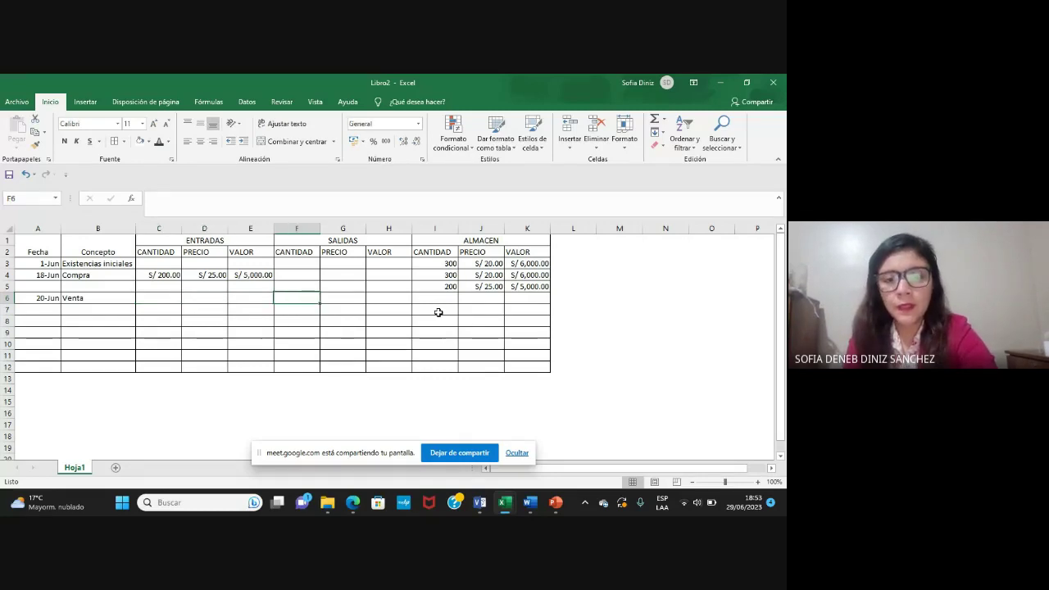
{"action": "key", "text": "Left"}
{"action": "key", "text": "Left"}
{"action": "key", "text": "Right"}
{"action": "key", "text": "Right"}
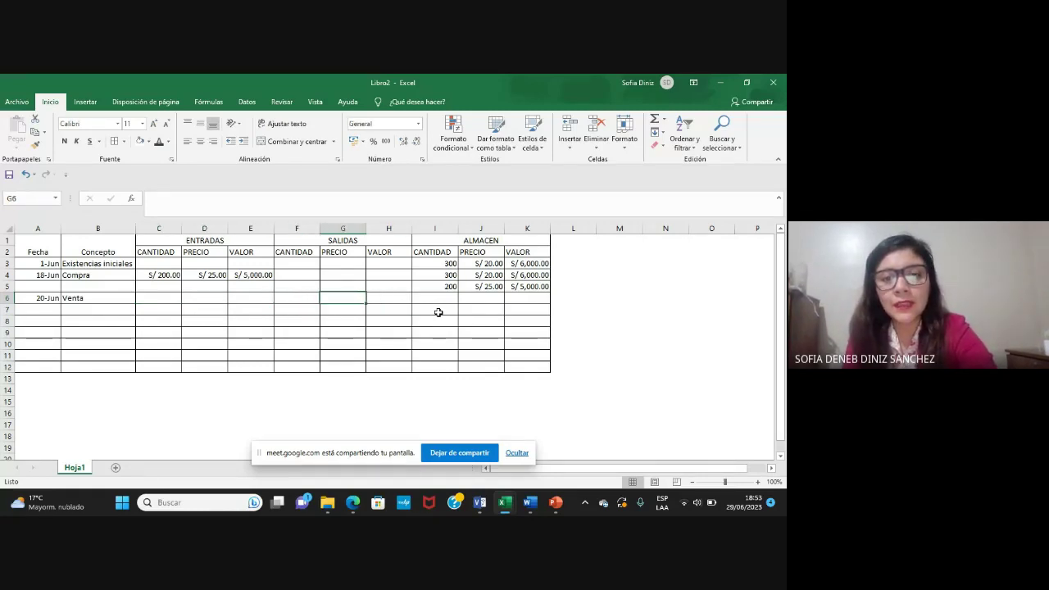
{"action": "key", "text": "Left"}
{"action": "key", "text": "Left"}
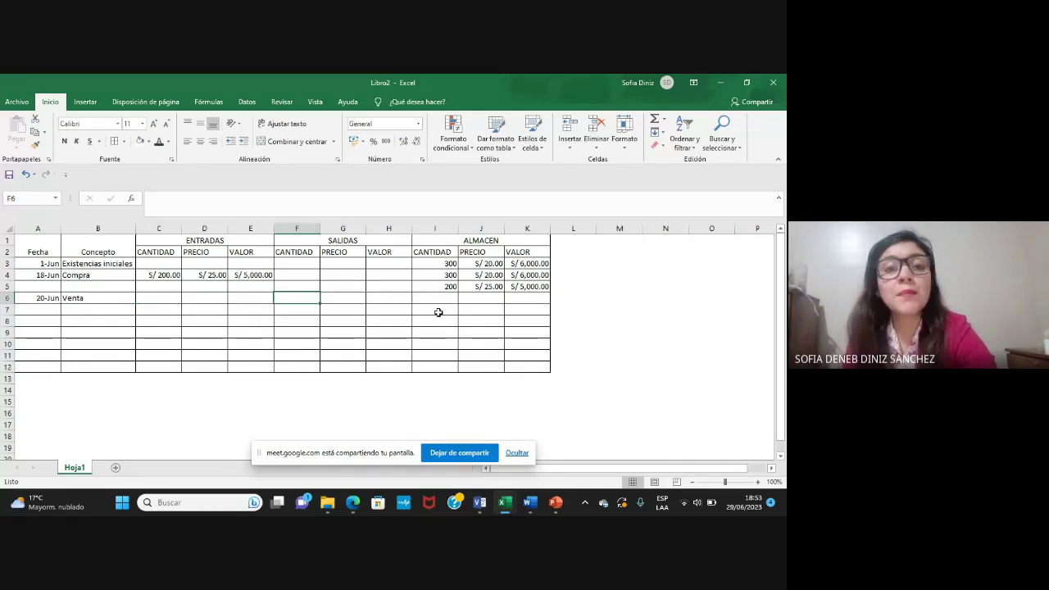
{"action": "key", "text": "Right"}
{"action": "key", "text": "Right"}
{"action": "key", "text": "Left"}
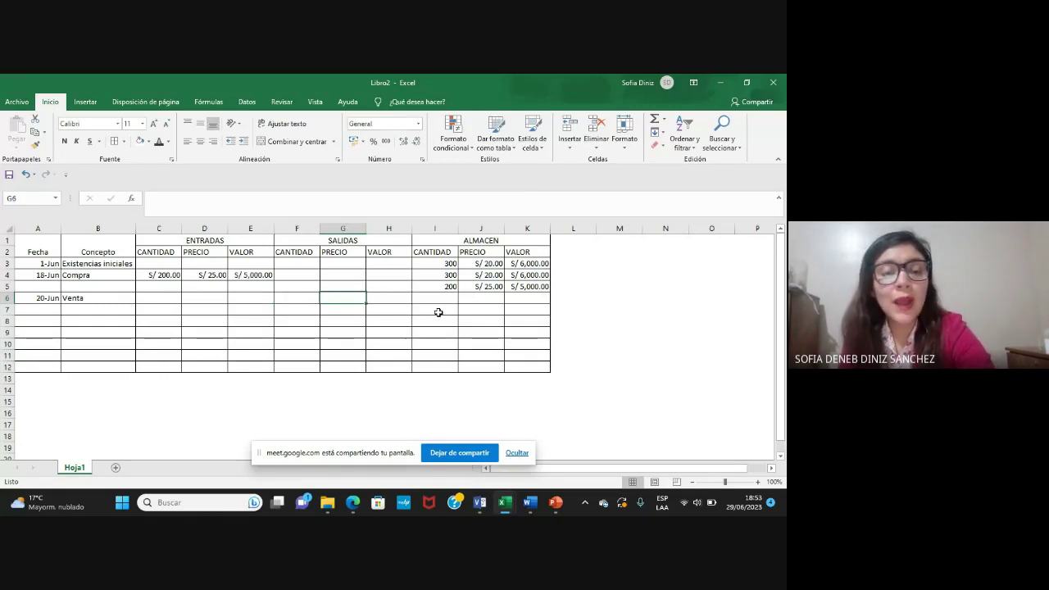
{"action": "key", "text": "Left"}
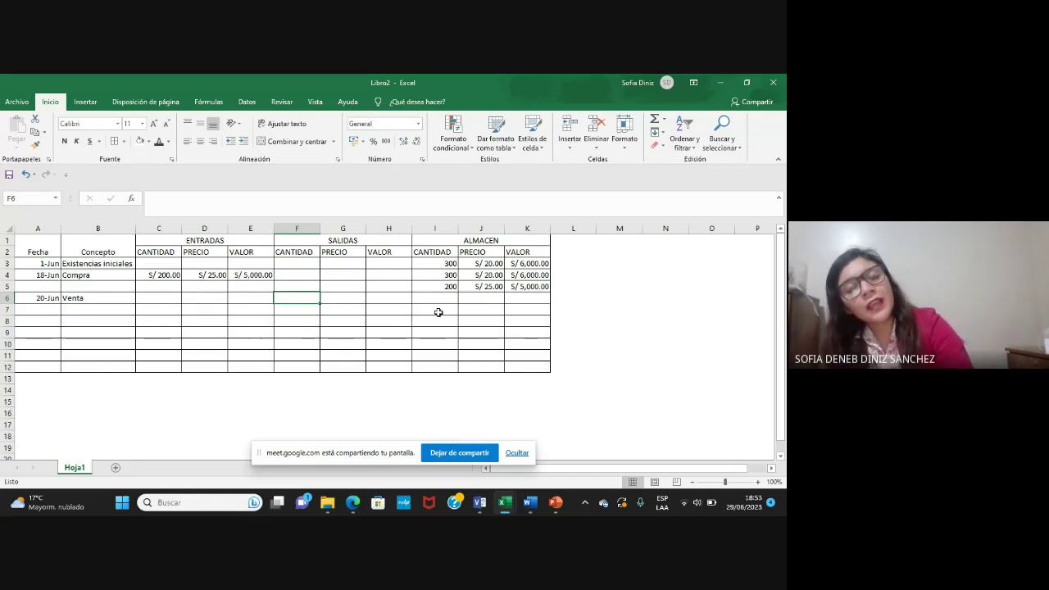
Copy the ALMACEN stock in I4:K4 to the SALIDAS section of the Venta row, starting at F6.
{"action": "key", "text": "Right"}
{"action": "key", "text": "Right"}
{"action": "key", "text": "Right"}
{"action": "key", "text": "Right"}
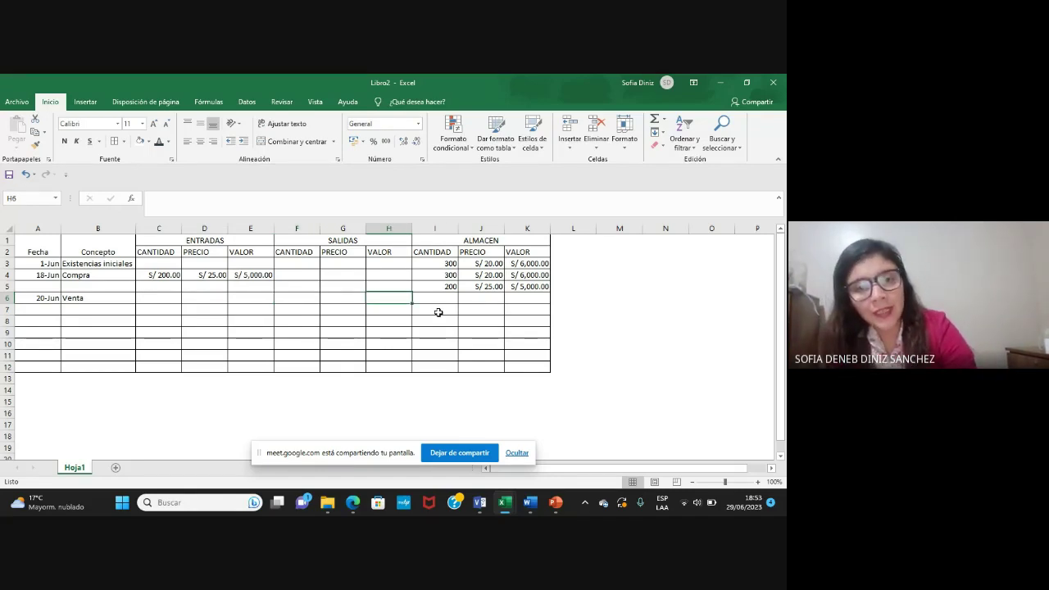
{"action": "key", "text": "Left"}
{"action": "key", "text": "Up"}
{"action": "key", "text": "Up"}
{"action": "key", "text": "shift+Right"}
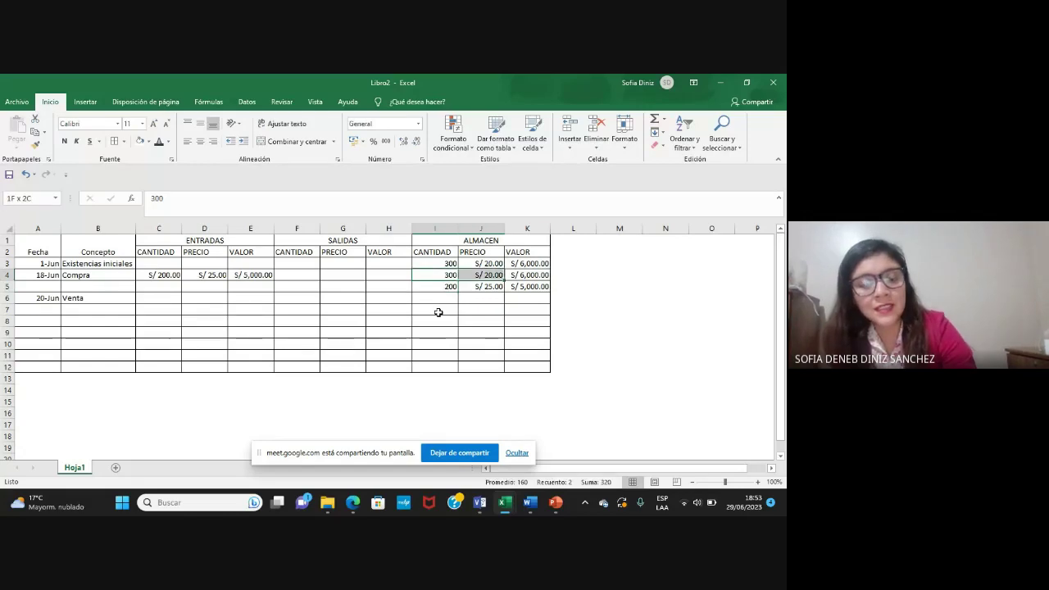
{"action": "key", "text": "shift+Right"}
{"action": "key", "text": "ctrl+c"}
{"action": "key", "text": "Down"}
{"action": "key", "text": "Down"}
{"action": "key", "text": "Left"}
{"action": "key", "text": "Left"}
{"action": "key", "text": "Left"}
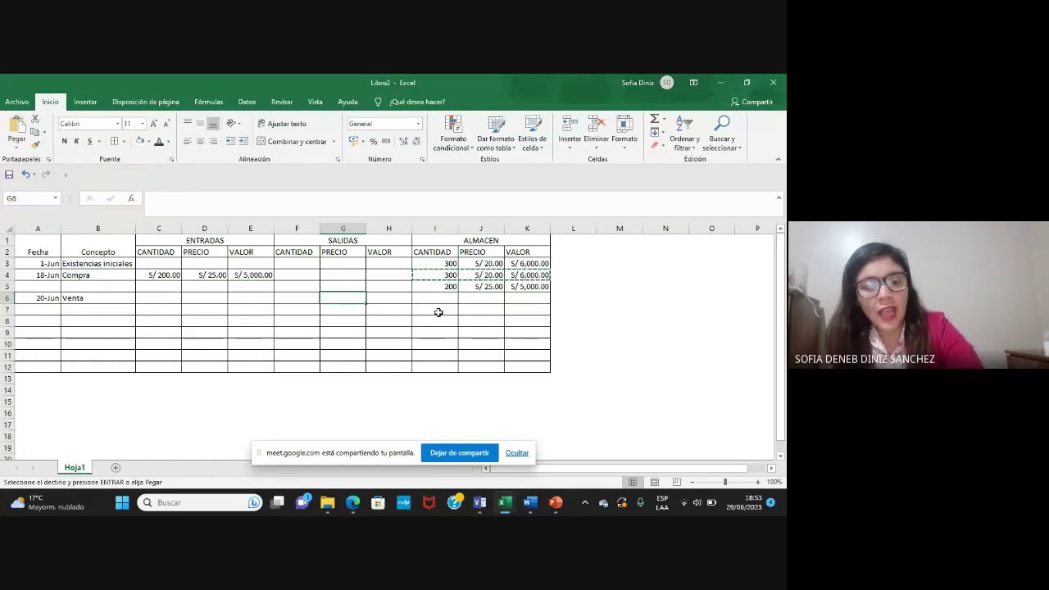
{"action": "key", "text": "ctrl+v"}
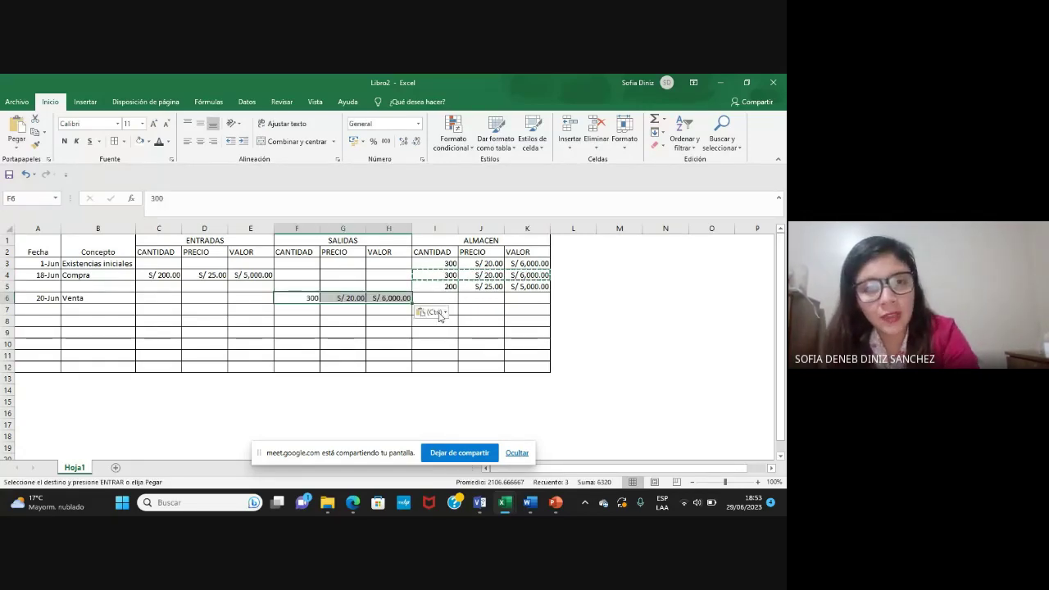
Copy the ALMACEN stock in I5:K5 to the SALIDAS section starting at F7.
{"action": "key", "text": "Up"}
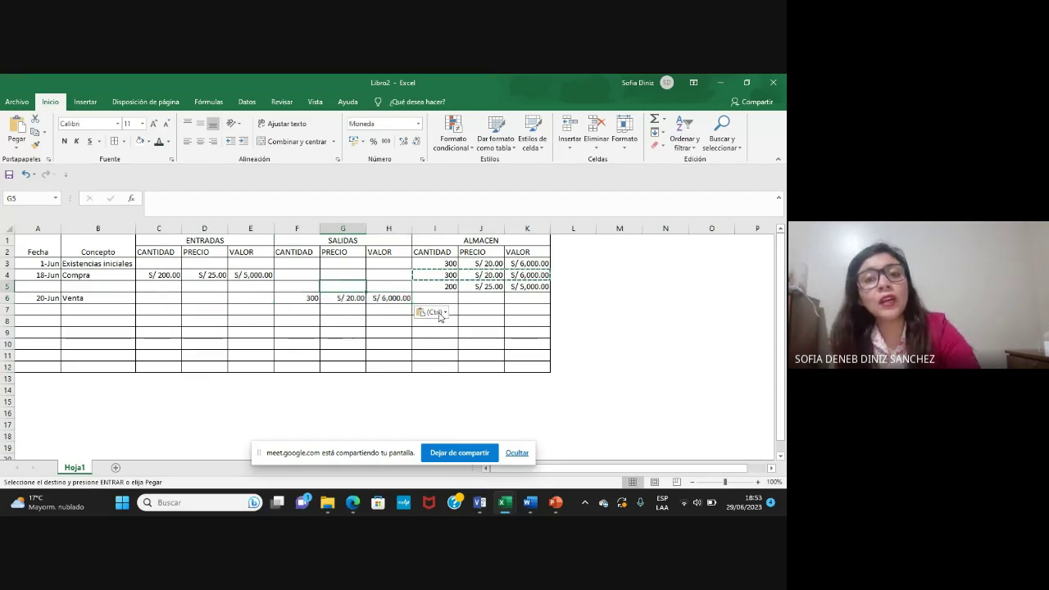
{"action": "key", "text": "Right"}
{"action": "key", "text": "Right"}
{"action": "key", "text": "Right"}
{"action": "key", "text": "shift+Right"}
{"action": "key", "text": "shift+Right"}
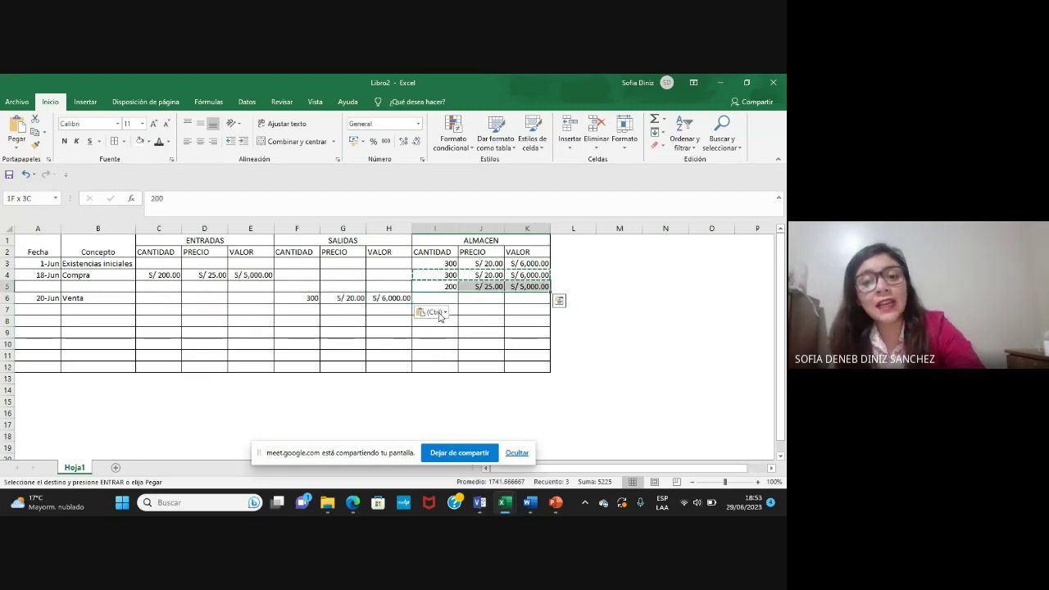
{"action": "key", "text": "ctrl+c"}
{"action": "key", "text": "Down"}
{"action": "key", "text": "Left"}
{"action": "key", "text": "Left"}
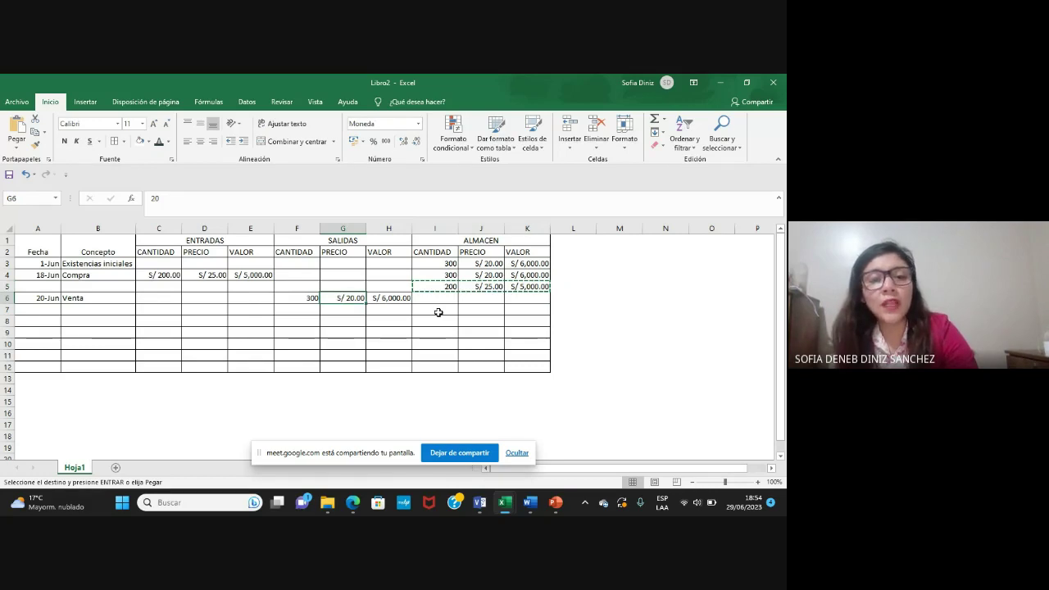
{"action": "key", "text": "Down"}
{"action": "key", "text": "Left"}
{"action": "key", "text": "ctrl+v"}
Set the SALIDAS quantity in F7 to 50.
{"action": "key", "text": "Left"}
{"action": "key", "text": "Right"}
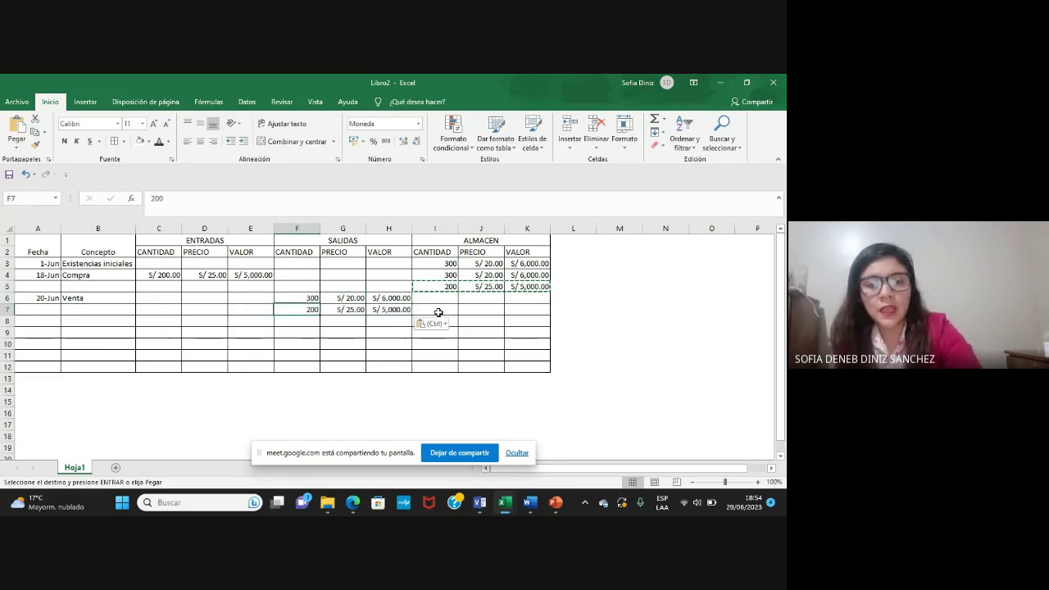
{"action": "type", "text": "50"}
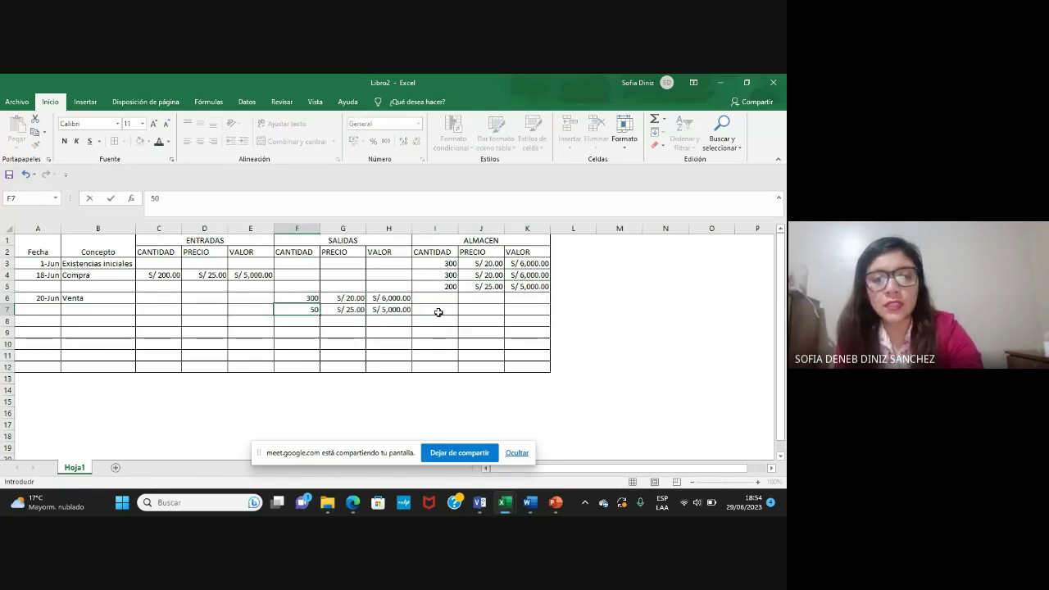
{"action": "key", "text": "Right"}
Copy the ALMACEN stock in I5:K5 to the row of the second sale line, starting at I7.
{"action": "key", "text": "Right"}
{"action": "key", "text": "Up"}
{"action": "key", "text": "Up"}
{"action": "key", "text": "Up"}
{"action": "key", "text": "Down"}
{"action": "key", "text": "Right"}
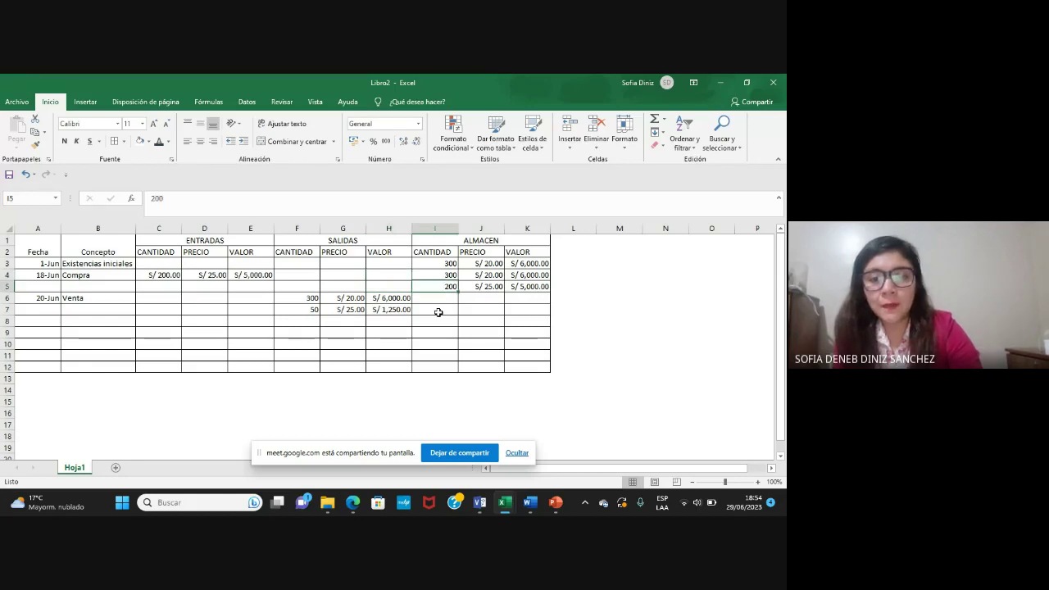
{"action": "key", "text": "Up"}
{"action": "key", "text": "Down"}
{"action": "key", "text": "Down"}
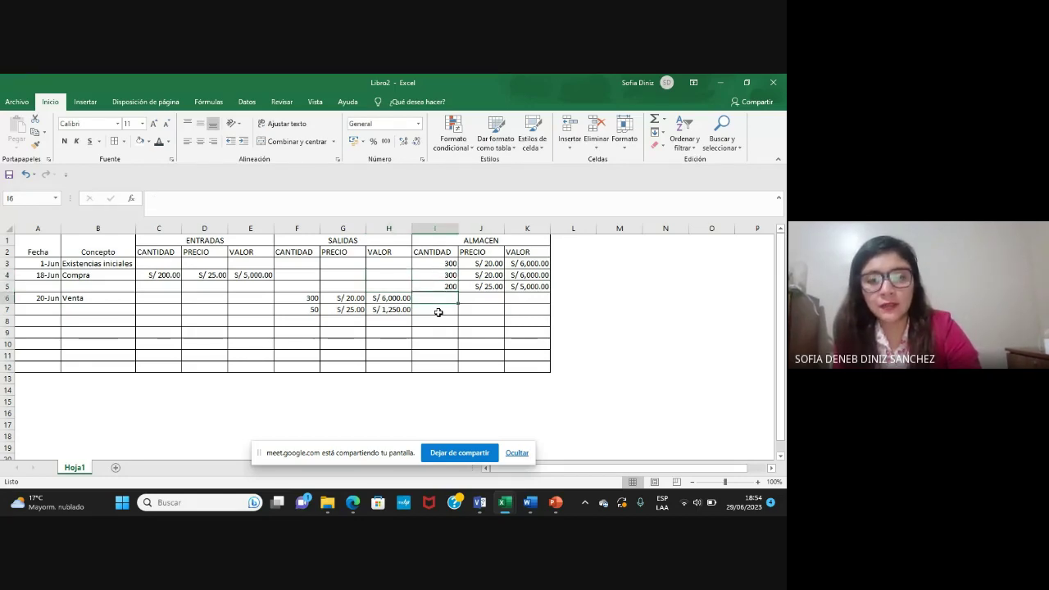
{"action": "key", "text": "Up"}
{"action": "key", "text": "shift+Right"}
{"action": "key", "text": "shift+Right"}
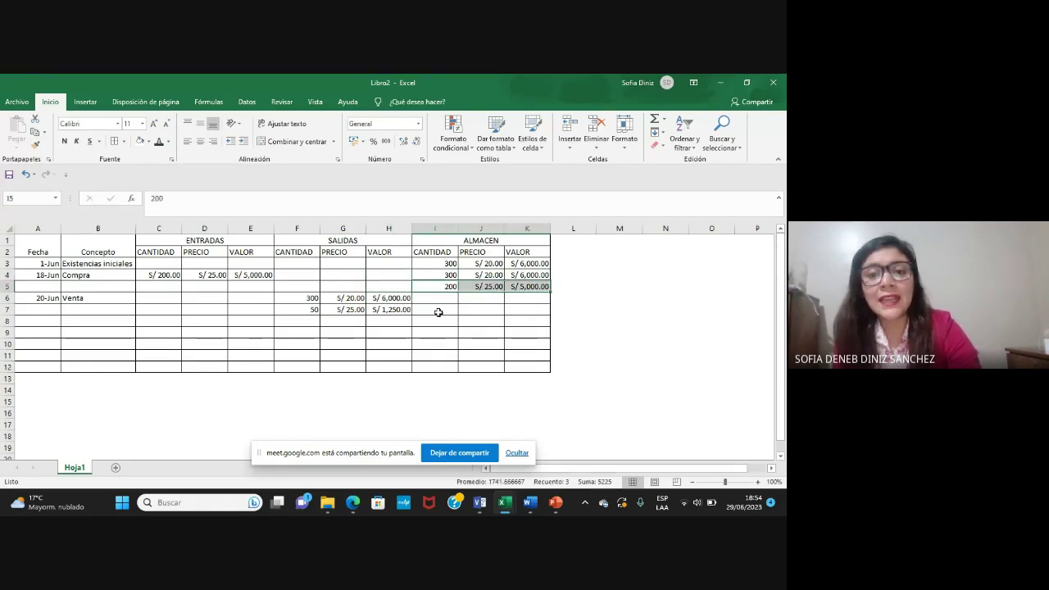
{"action": "key", "text": "ctrl+c"}
{"action": "key", "text": "Down"}
{"action": "key", "text": "Down"}
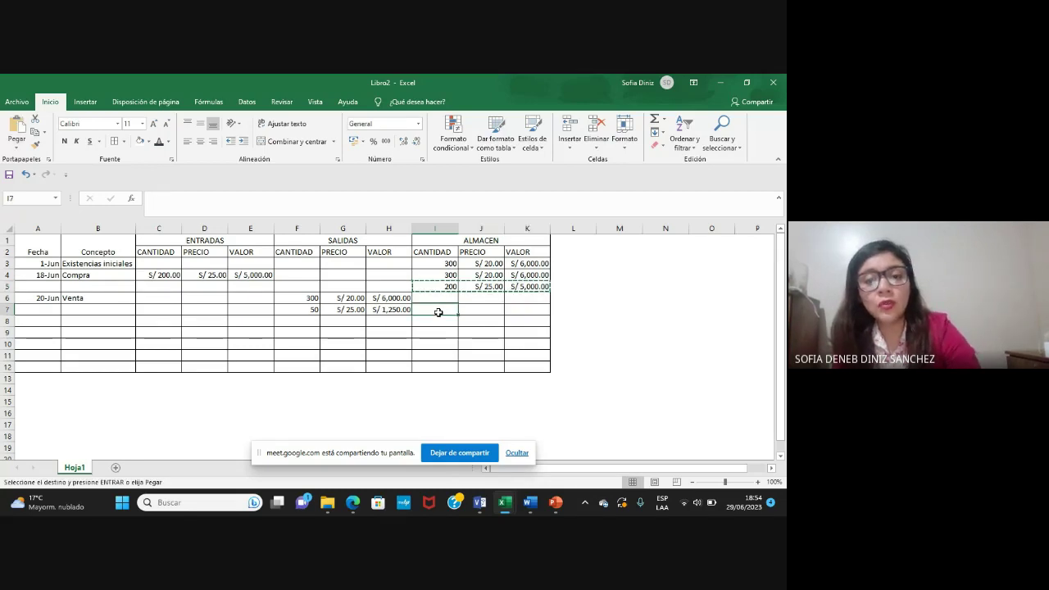
{"action": "key", "text": "ctrl+v"}
Set the ALMACEN quantity in I7 to 150.
{"action": "left_click", "coordinate": [438, 312]}
{"action": "type", "text": "1"}
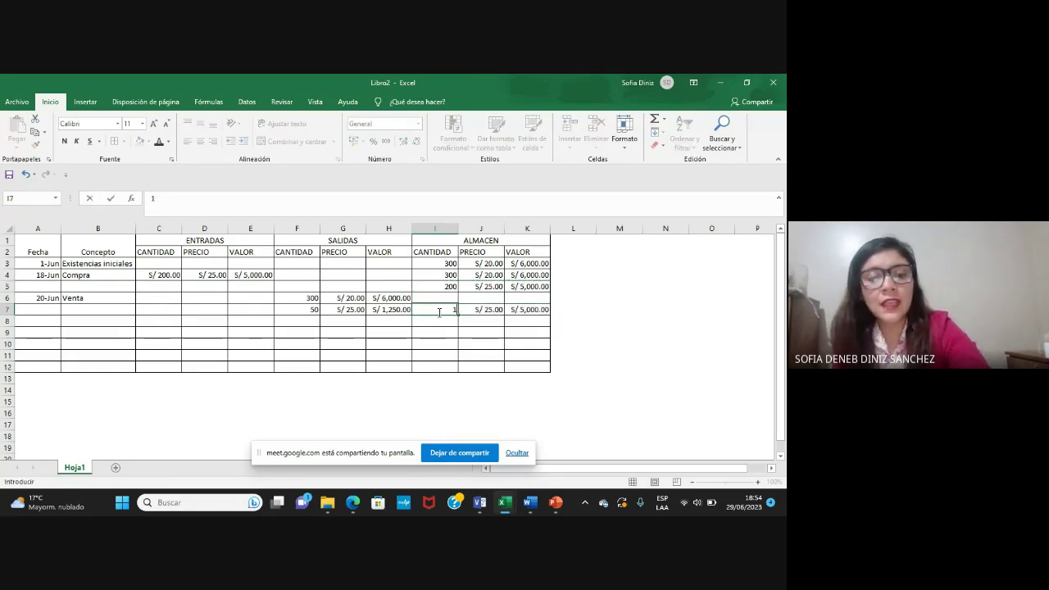
{"action": "type", "text": "50"}
{"action": "key", "text": "Return"}
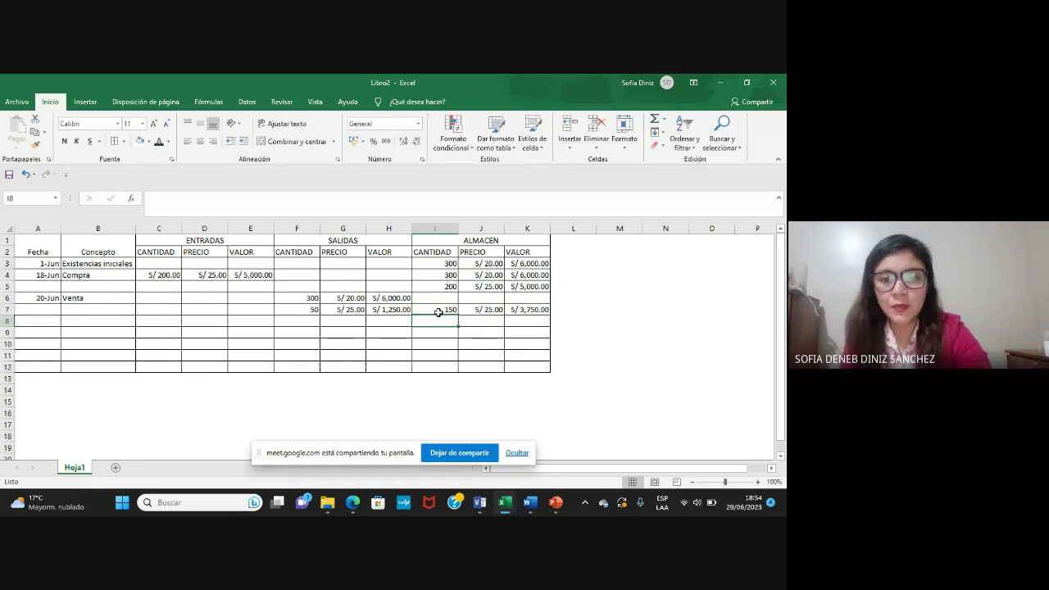
Enter the date 24/6 in A8 and the concept Compra in B8.
{"action": "key", "text": "Left"}
{"action": "key", "text": "Left"}
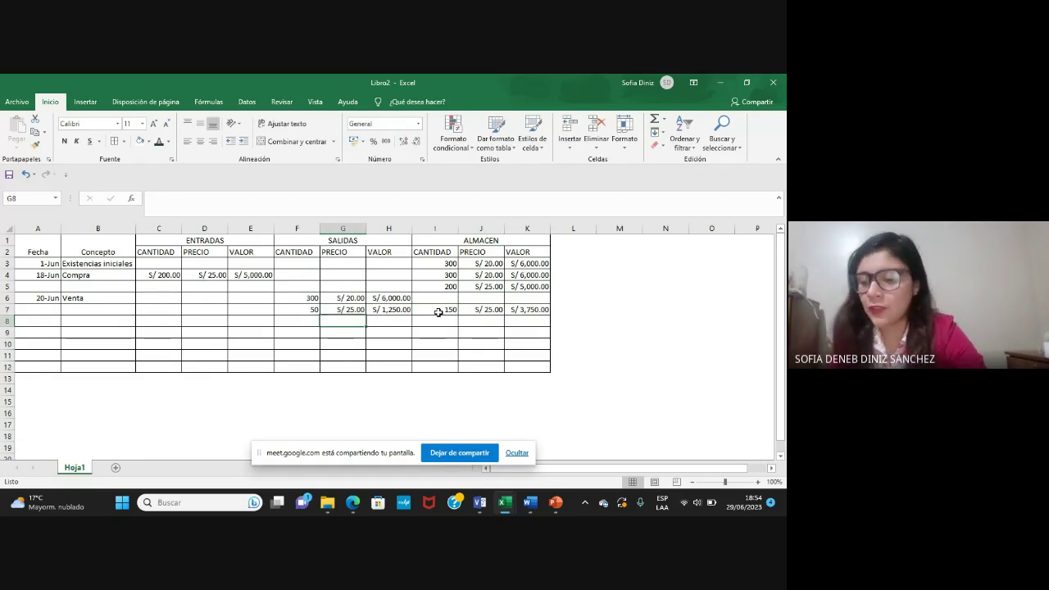
{"action": "key", "text": "Left"}
{"action": "key", "text": "Left"}
{"action": "key", "text": "Left"}
{"action": "key", "text": "Left"}
{"action": "key", "text": "Left"}
{"action": "key", "text": "Left"}
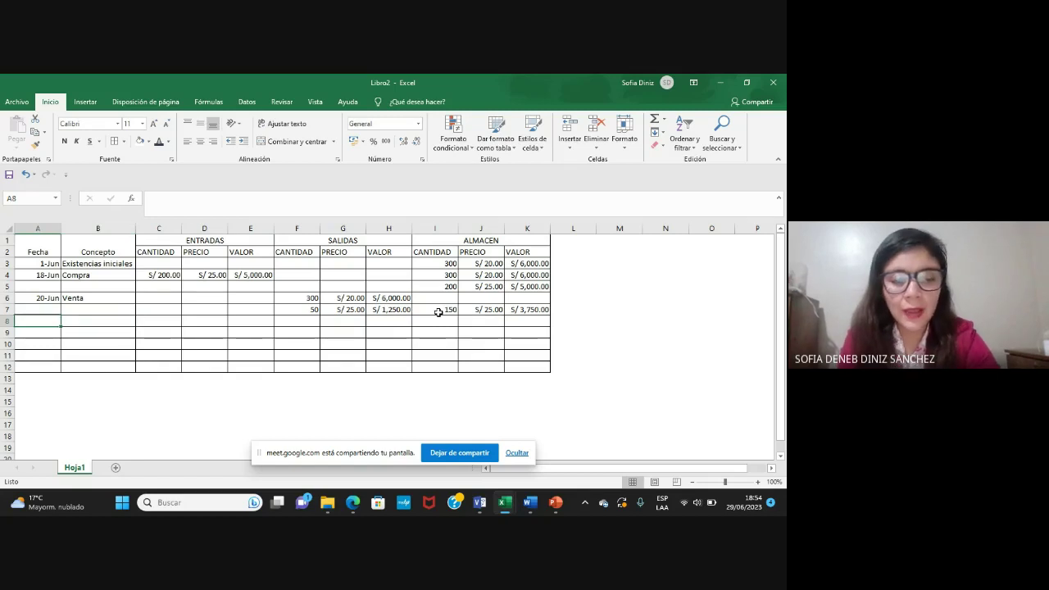
{"action": "type", "text": "2"}
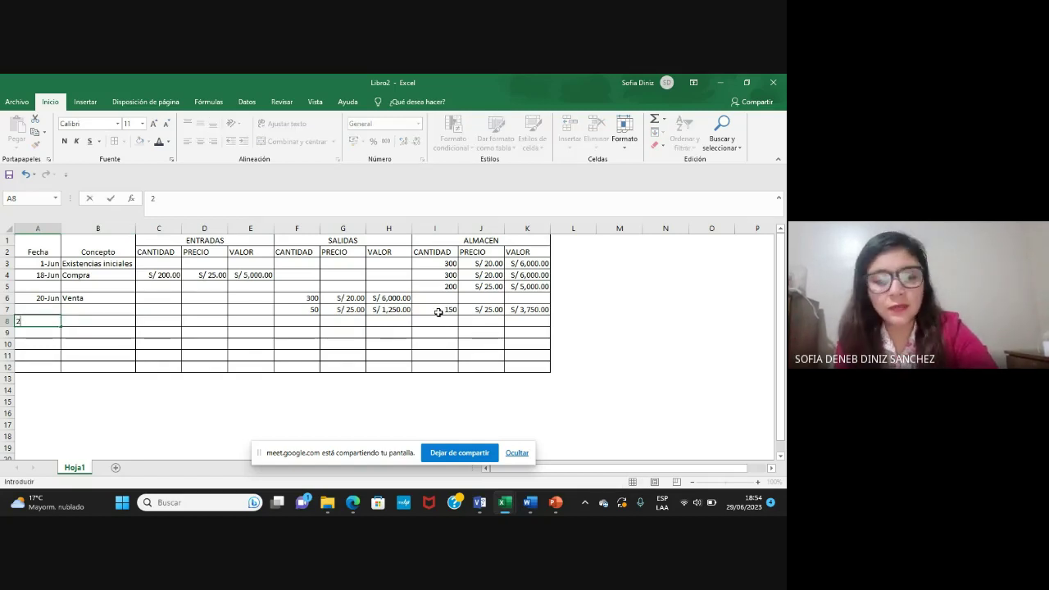
{"action": "type", "text": "4(07"}
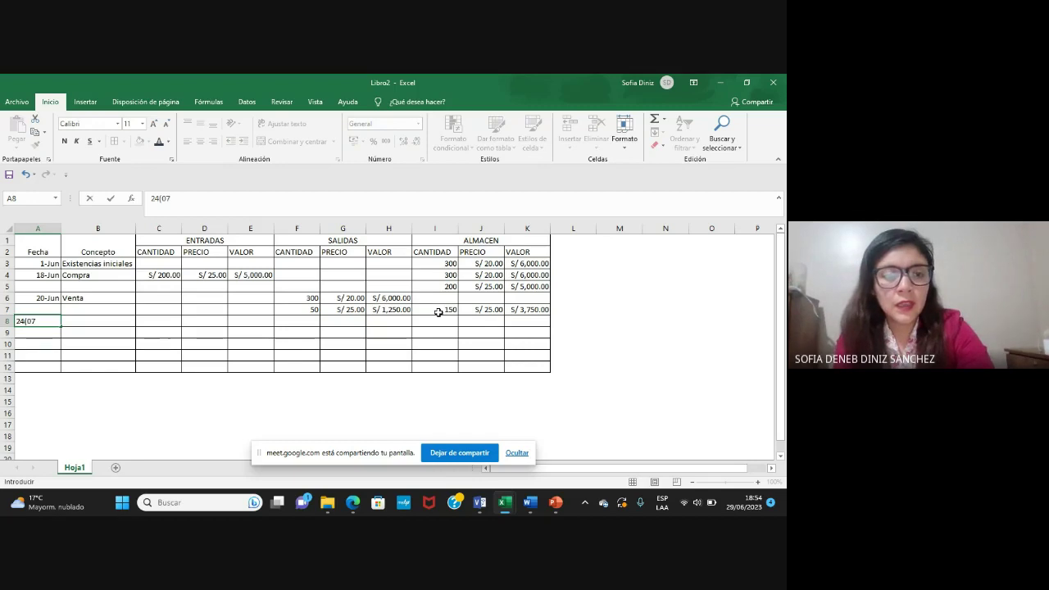
{"action": "key", "text": "BackSpace"}
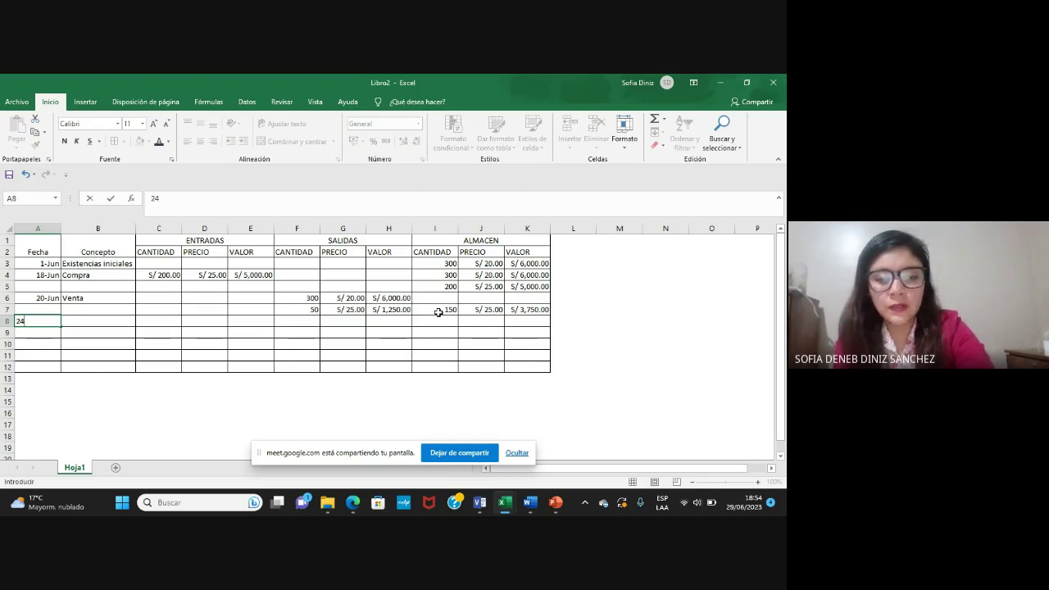
{"action": "type", "text": "/6"}
{"action": "key", "text": "Tab"}
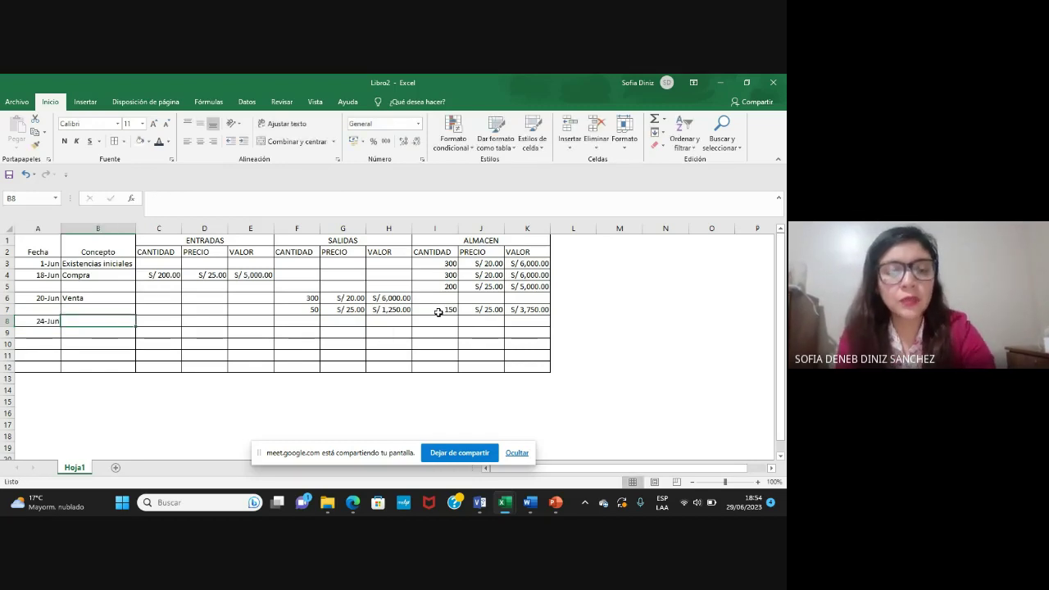
{"action": "type", "text": "Compra"}
{"action": "key", "text": "Tab"}
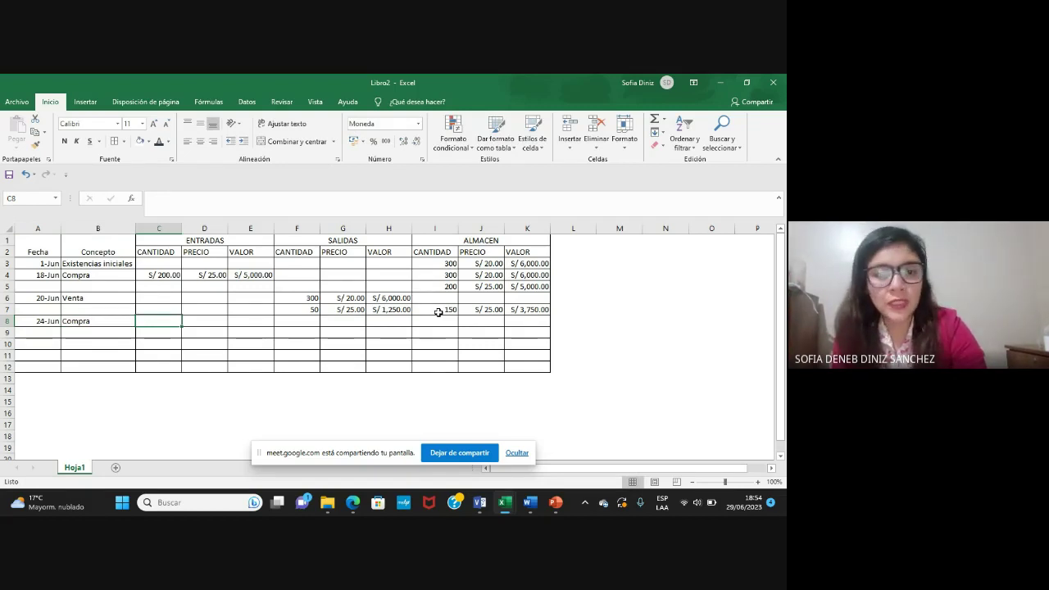
Enter the ENTRADAS quantity 450 in C8 and the price 30 in D8.
{"action": "type", "text": "45"}
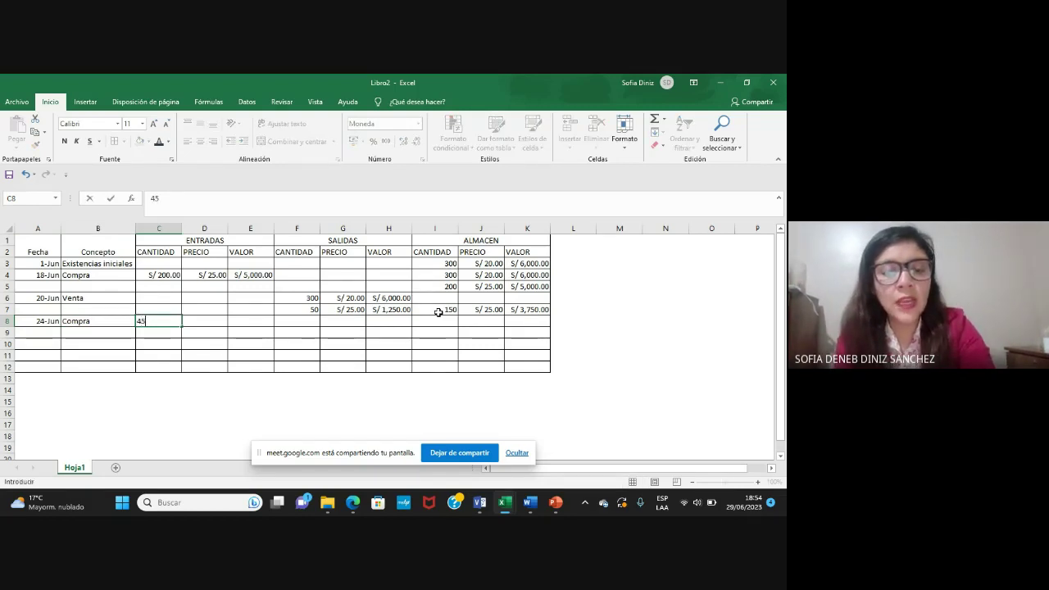
{"action": "type", "text": "0"}
{"action": "key", "text": "Tab"}
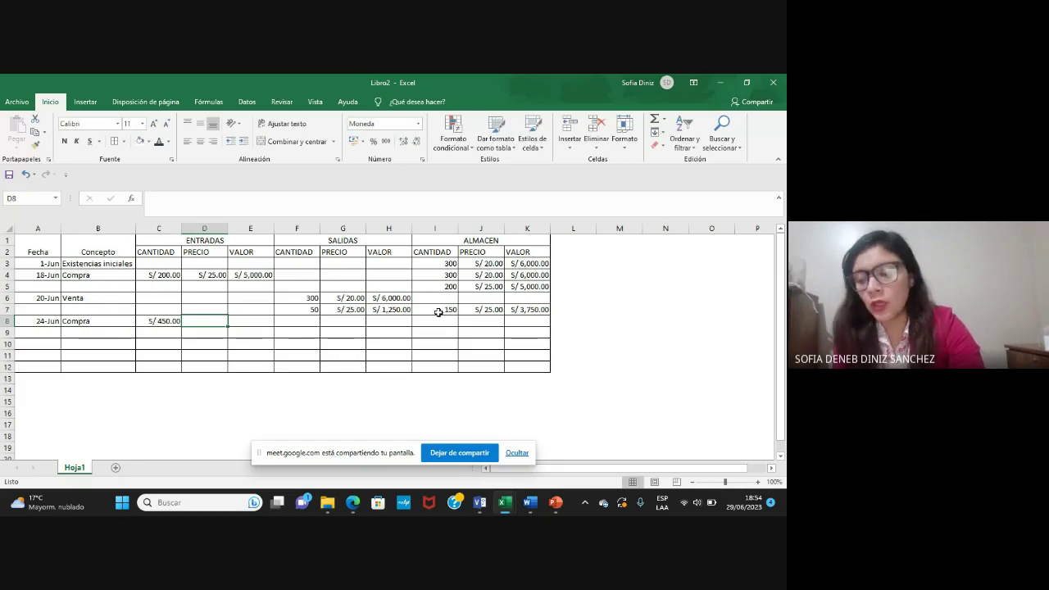
{"action": "type", "text": "3"}
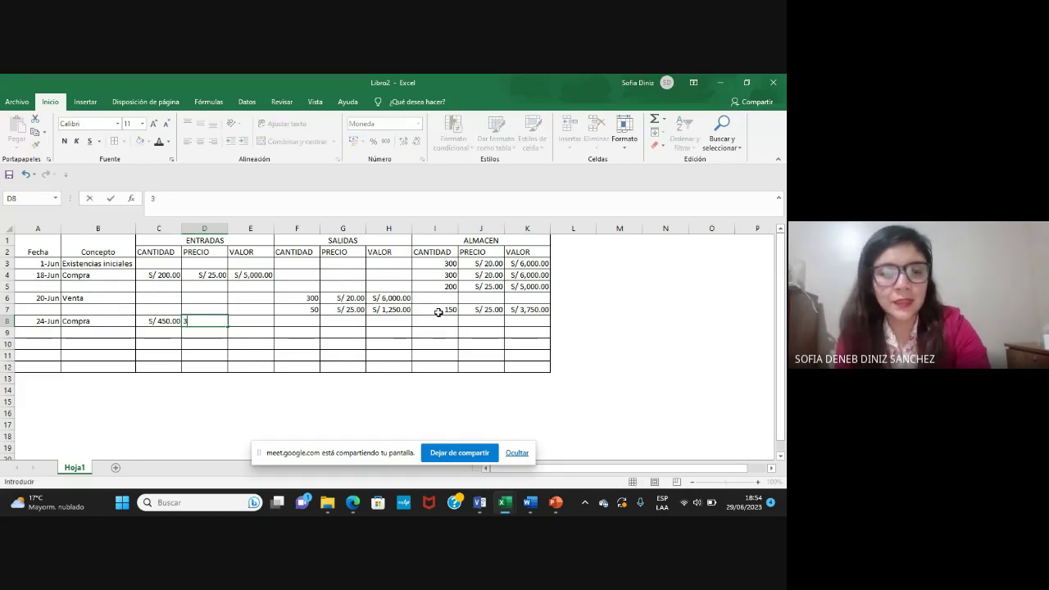
{"action": "type", "text": "0"}
{"action": "key", "text": "Tab"}
Copy the ENTRADAS VALOR formula from E4 to E8.
{"action": "key", "text": "Down"}
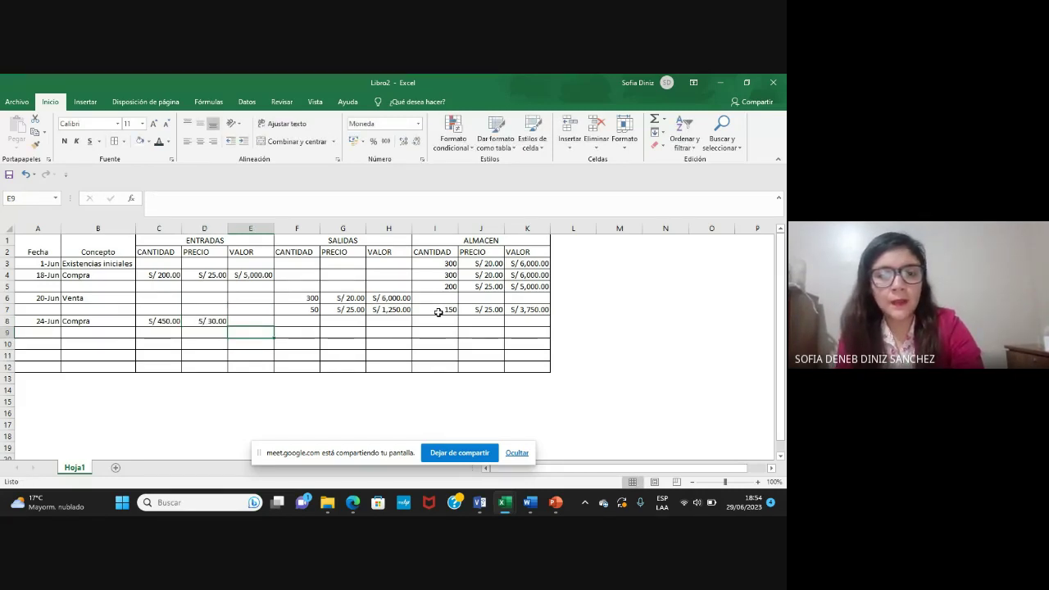
{"action": "key", "text": "Up"}
{"action": "key", "text": "Up"}
{"action": "key", "text": "Up"}
{"action": "key", "text": "Up"}
{"action": "key", "text": "Up"}
{"action": "key", "text": "ctrl+c"}
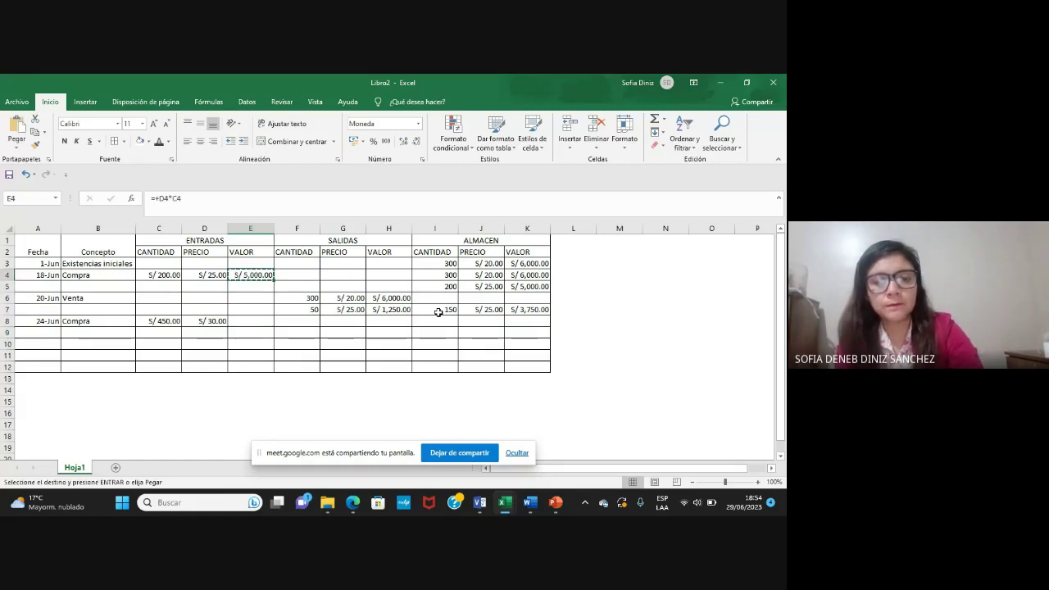
{"action": "key", "text": "Down"}
{"action": "key", "text": "Down"}
{"action": "key", "text": "Down"}
{"action": "key", "text": "Down"}
{"action": "key", "text": "ctrl+v"}
Copy the ALMACEN stock in I7:K7 to the 24-Jun Compra row, starting at I8.
{"action": "key", "text": "Right"}
{"action": "key", "text": "Right"}
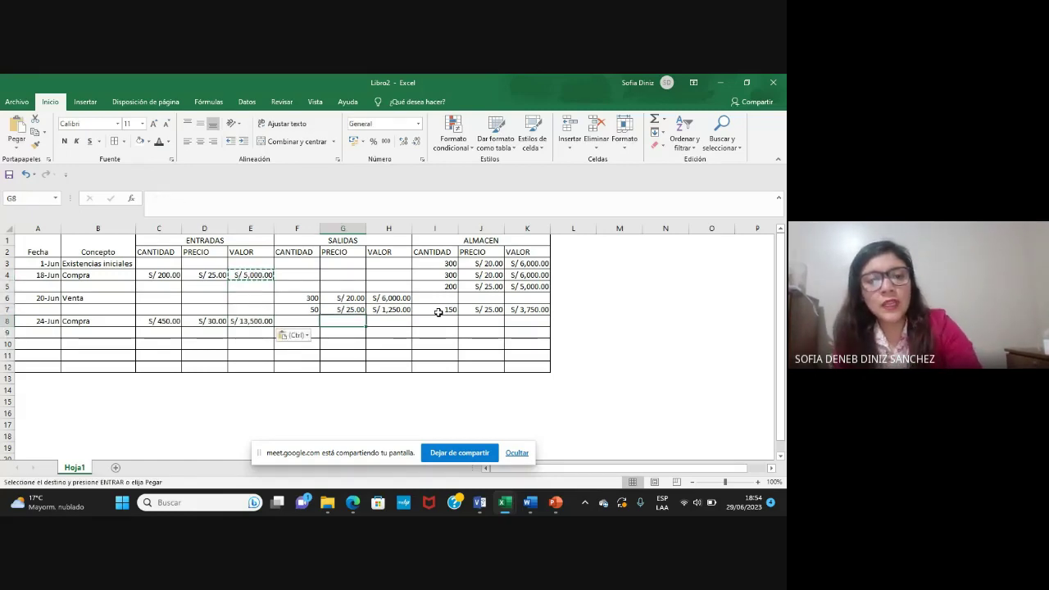
{"action": "left_click", "coordinate": [439, 312]}
{"action": "key", "text": "shift+Right"}
{"action": "key", "text": "shift+Right"}
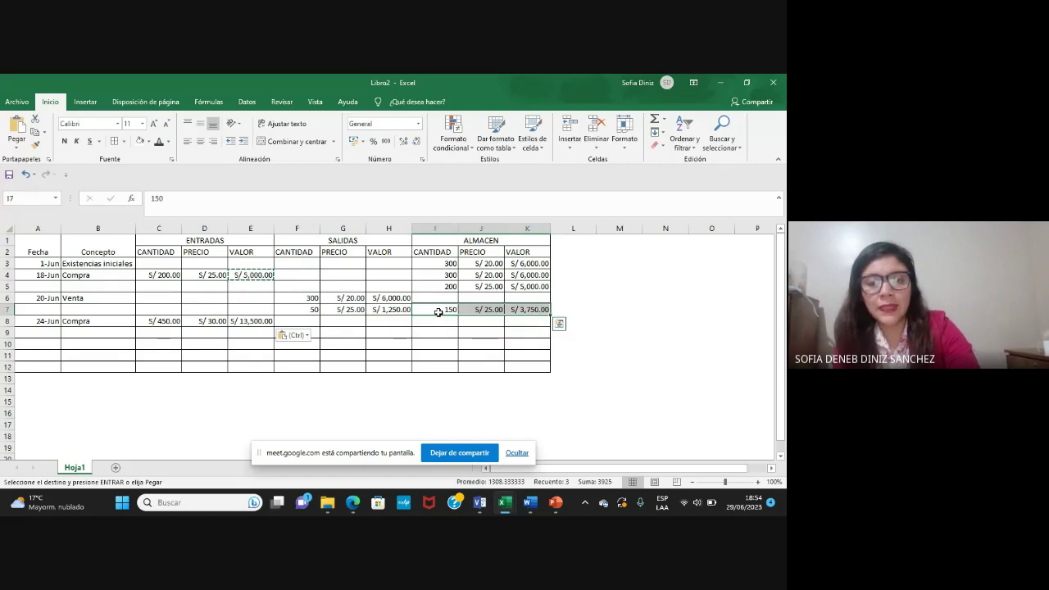
{"action": "key", "text": "ctrl+c"}
{"action": "key", "text": "Down"}
{"action": "key", "text": "ctrl+v"}
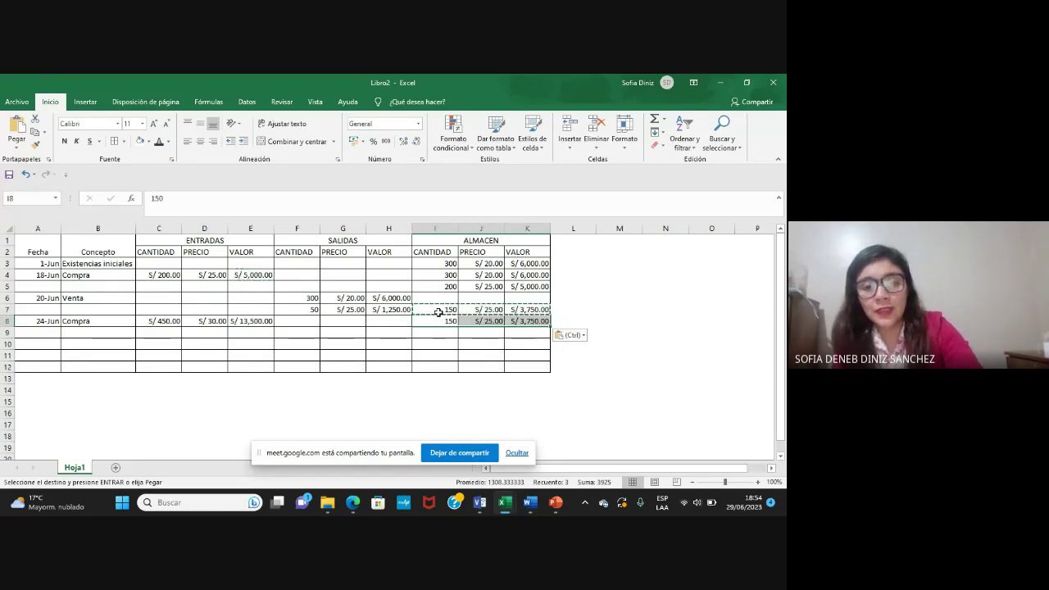
Copy the ENTRADAS purchase data in C8:E8 to the ALMACEN section starting at I9.
{"action": "key", "text": "Left"}
{"action": "key", "text": "Left"}
{"action": "key", "text": "Left"}
{"action": "key", "text": "Left"}
{"action": "key", "text": "Left"}
{"action": "key", "text": "Left"}
{"action": "key", "text": "shift+Right"}
{"action": "key", "text": "shift+Right"}
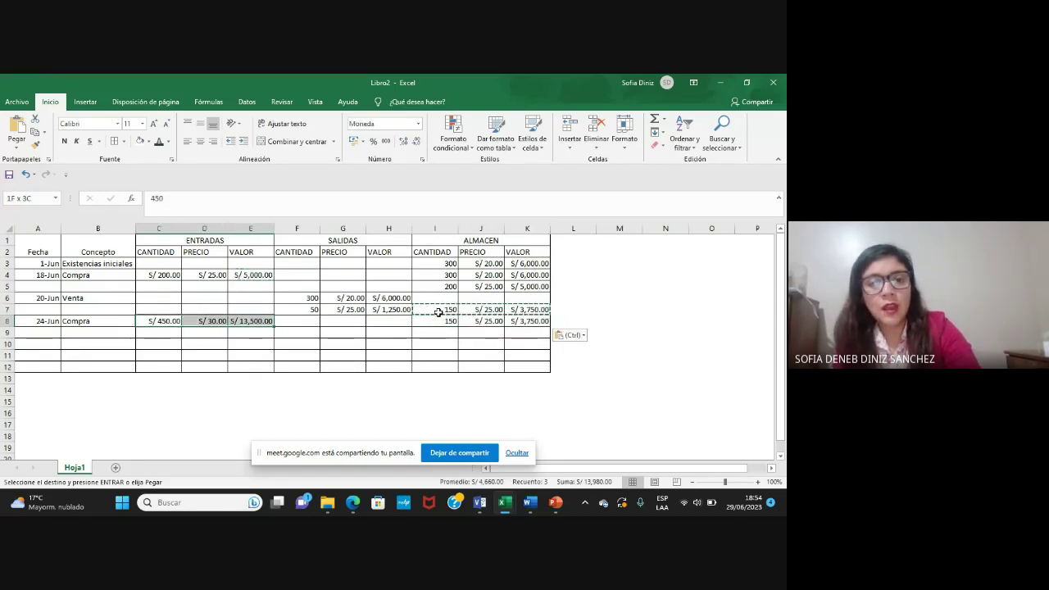
{"action": "key", "text": "ctrl+c"}
{"action": "key", "text": "Right"}
{"action": "key", "text": "Right"}
{"action": "key", "text": "Right"}
{"action": "key", "text": "Right"}
{"action": "key", "text": "Right"}
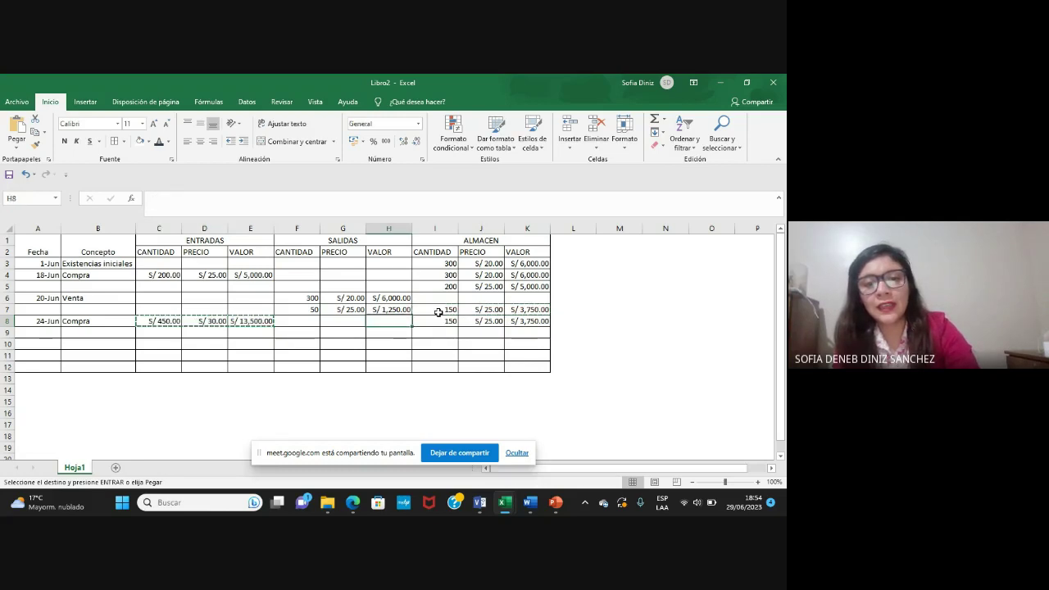
{"action": "key", "text": "Down"}
{"action": "key", "text": "Right"}
{"action": "key", "text": "ctrl+v"}
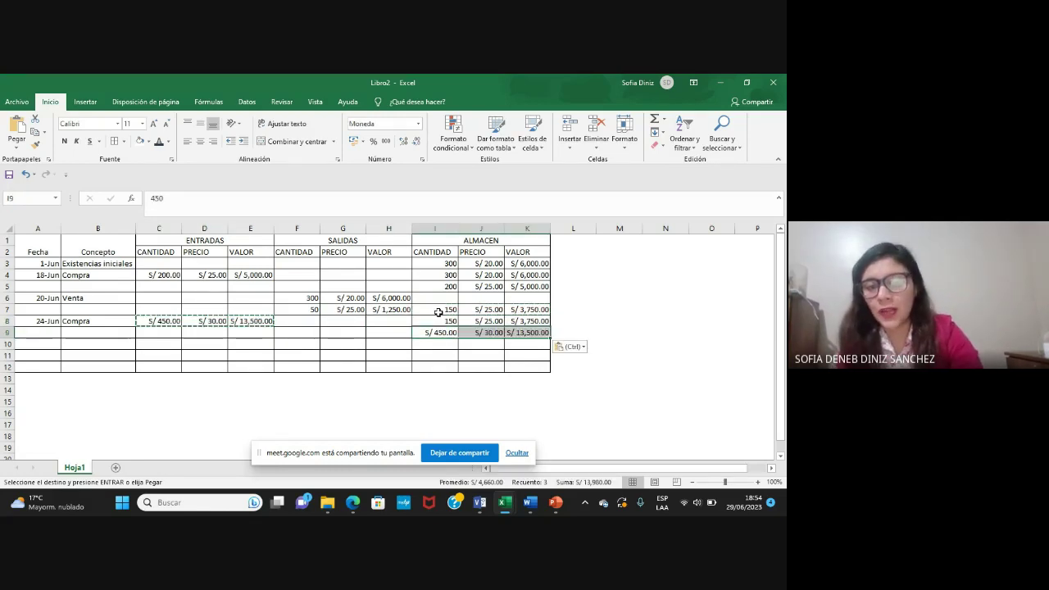
Copy the General number format from I8 onto the ALMACEN quantity in I9.
{"action": "key", "text": "Up"}
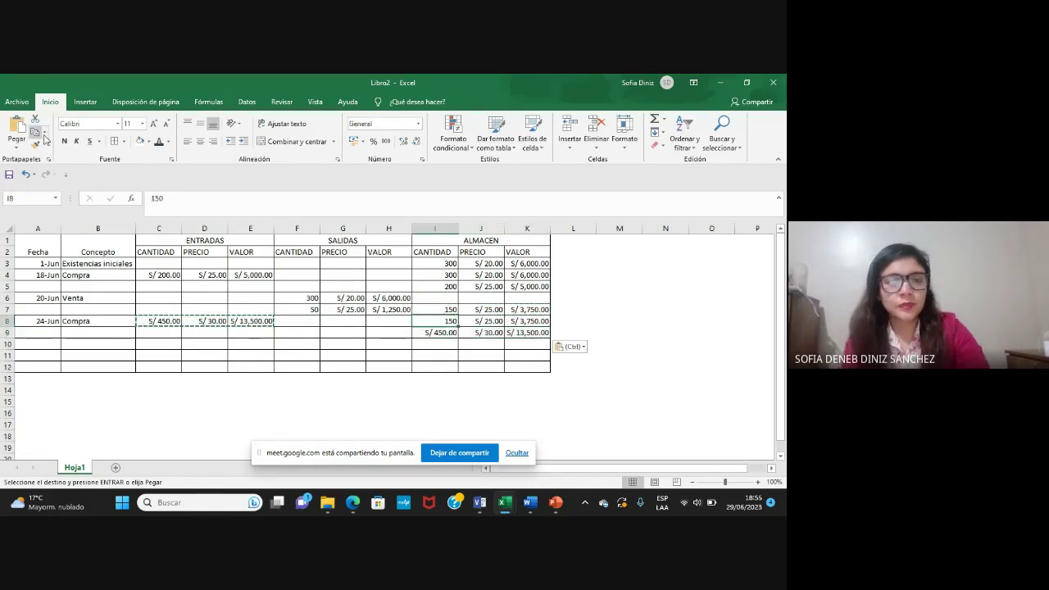
{"action": "left_click", "coordinate": [435, 332]}
{"action": "type", "text": "450"}
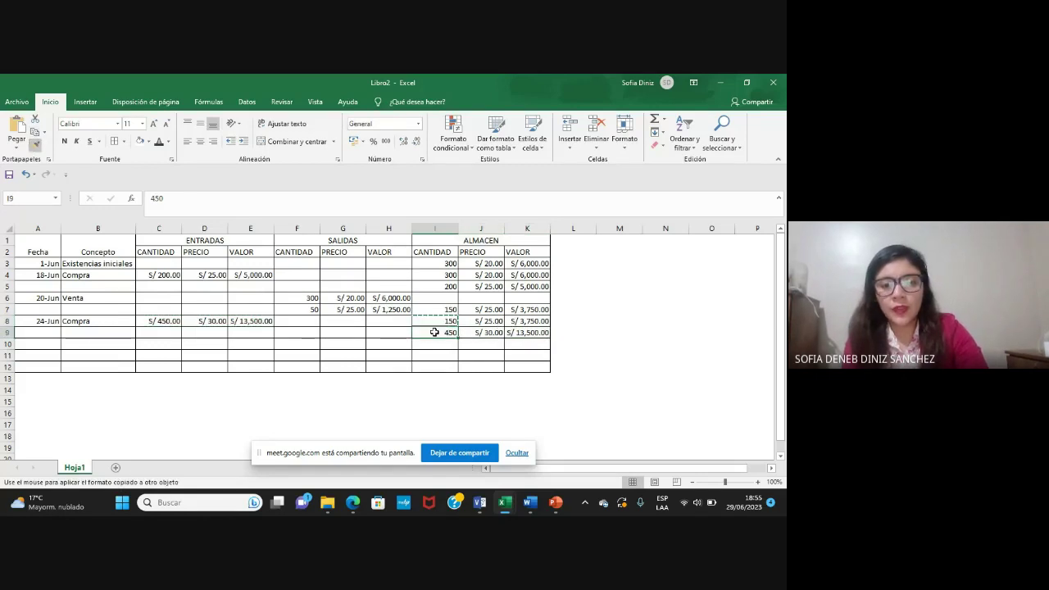
Enter the date 29/06 in A10.
{"action": "left_click", "coordinate": [422, 354]}
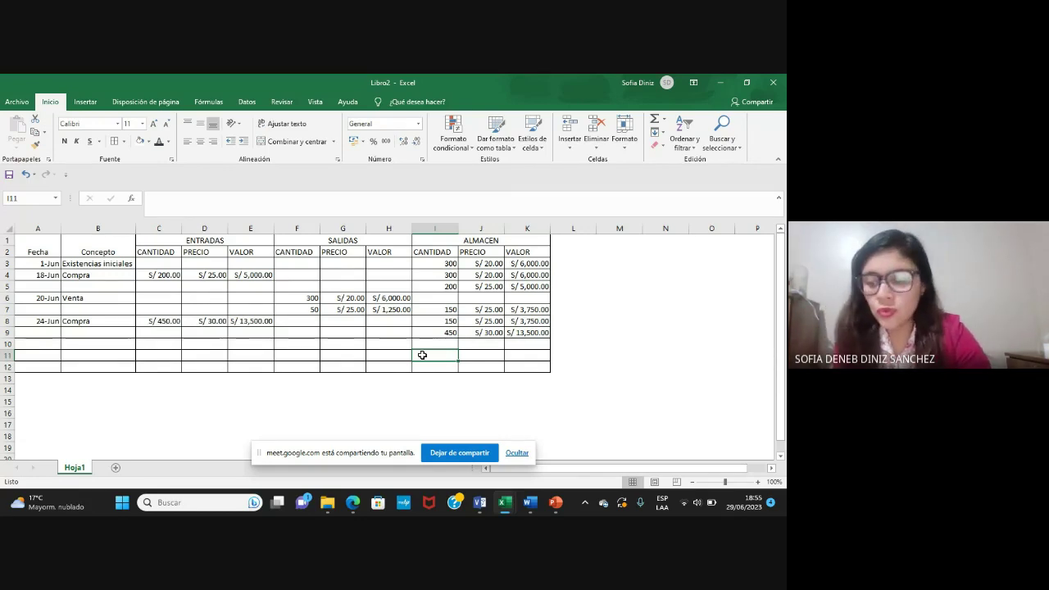
{"action": "key", "text": "Up"}
{"action": "key", "text": "Left"}
{"action": "key", "text": "Left"}
{"action": "key", "text": "Left"}
{"action": "key", "text": "Left"}
{"action": "key", "text": "Left"}
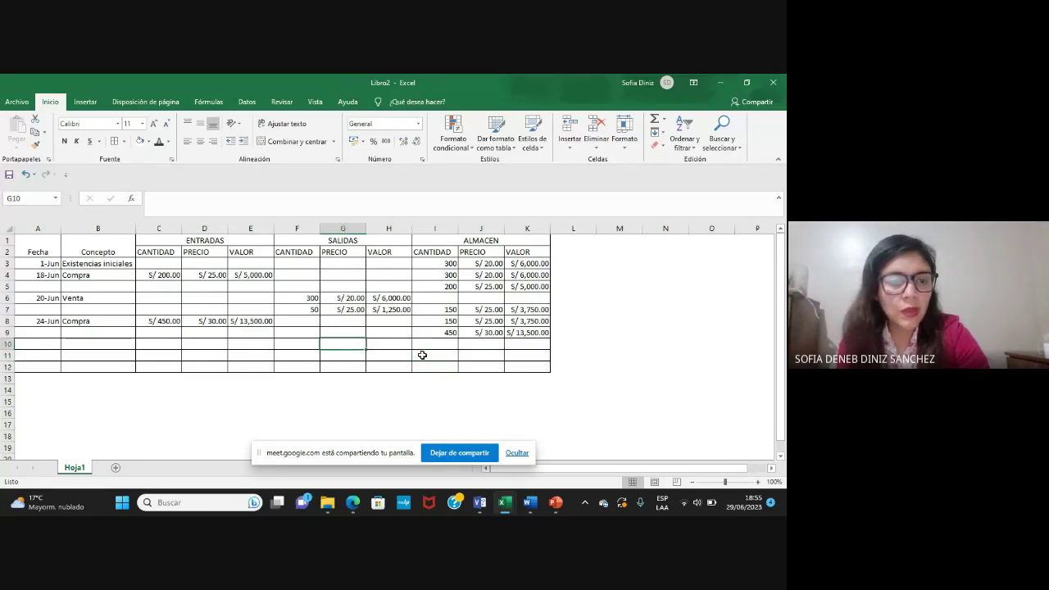
{"action": "key", "text": "Left"}
{"action": "key", "text": "Left"}
{"action": "key", "text": "Left"}
{"action": "type", "text": "29"}
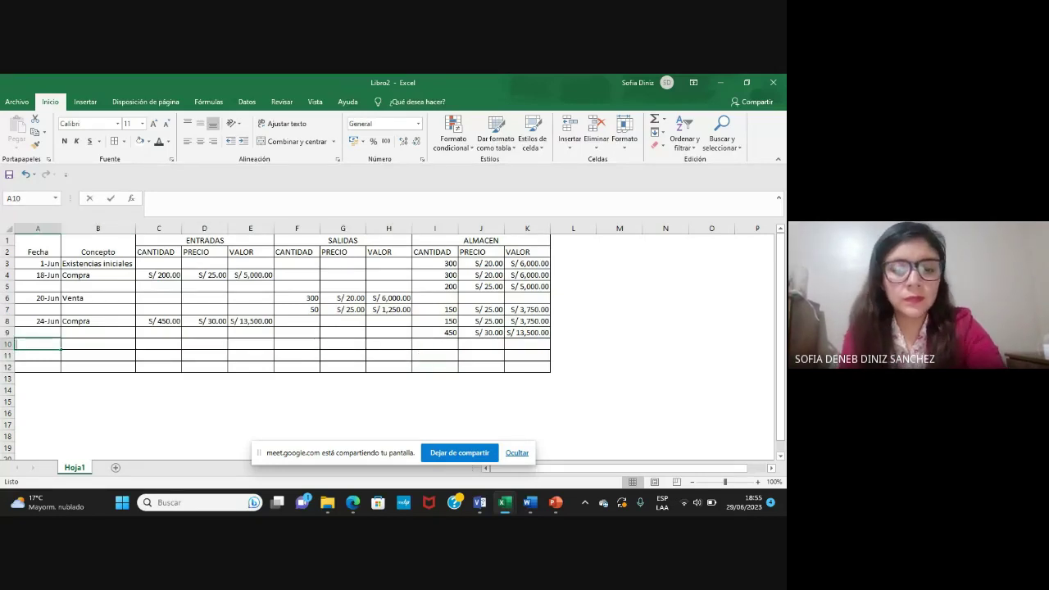
{"action": "type", "text": "/06"}
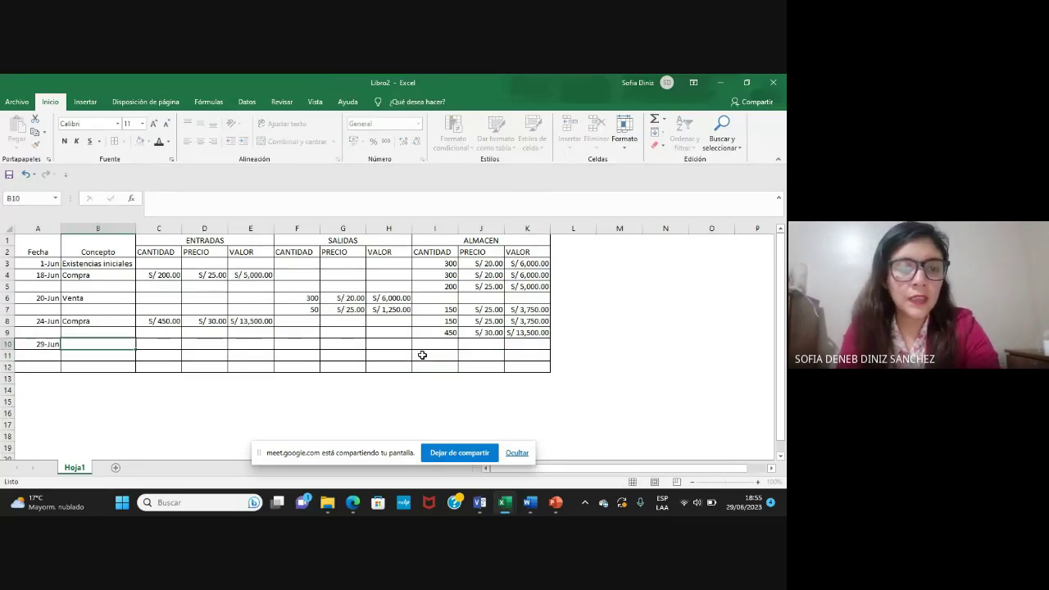
Enter the concept Venta in B10 for the 29-Jun row.
{"action": "key", "text": "Tab"}
{"action": "type", "text": "Venta"}
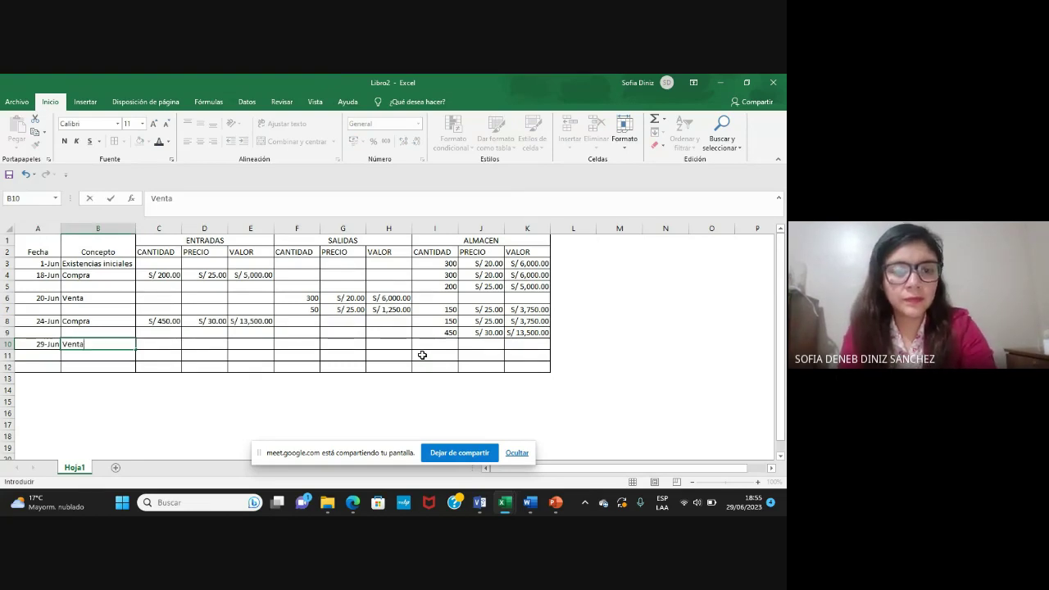
{"action": "key", "text": "Tab"}
{"action": "type", "text": "100"}
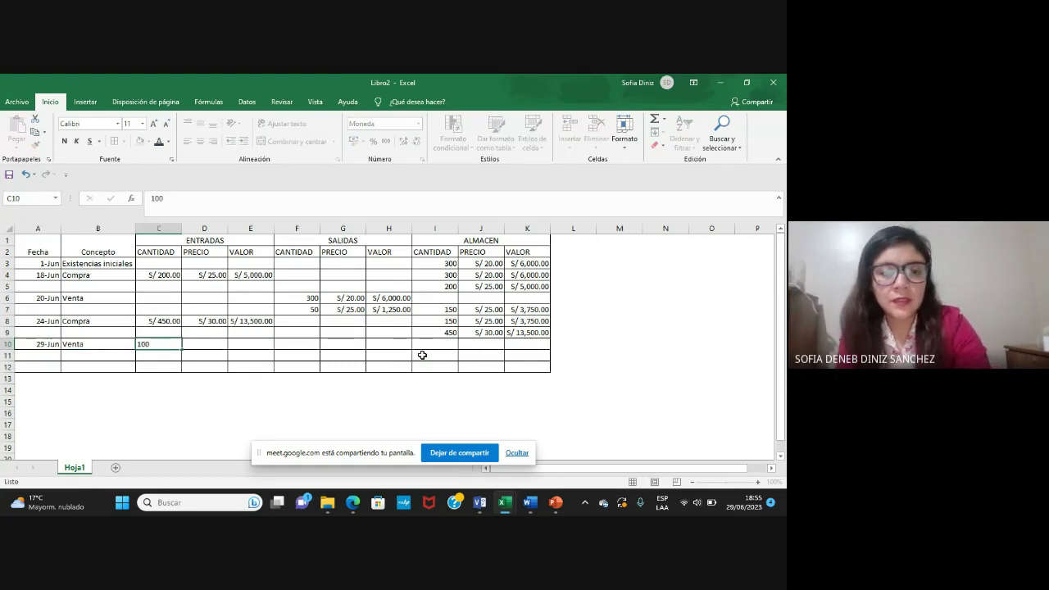
{"action": "key", "text": "Tab"}
{"action": "key", "text": "Left"}
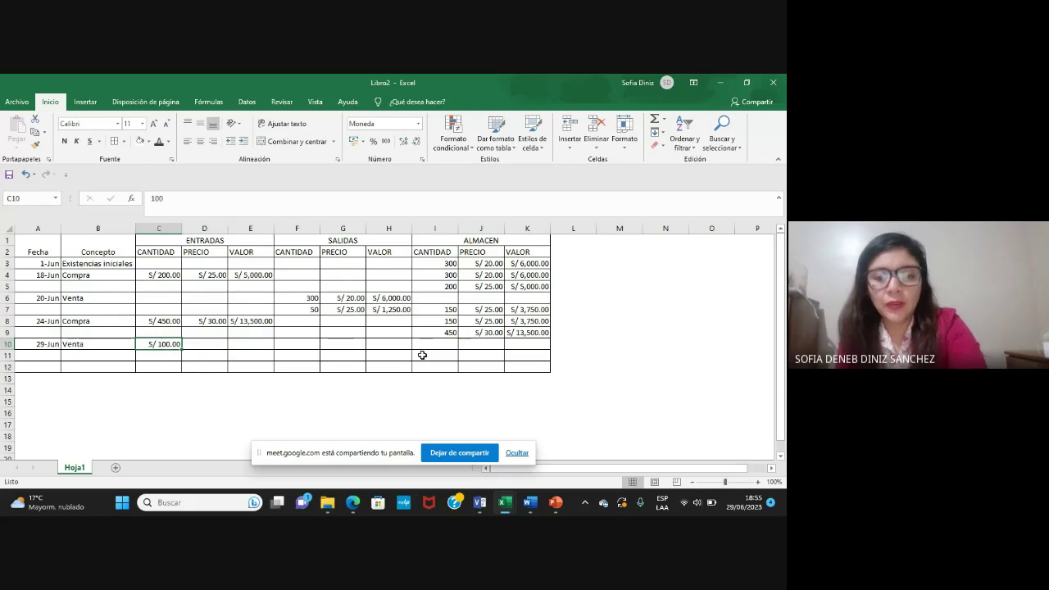
{"action": "key", "text": "Delete"}
Enter the sale quantity 100 in the SALIDAS section at F10.
{"action": "key", "text": "Right"}
{"action": "key", "text": "Right"}
{"action": "key", "text": "Right"}
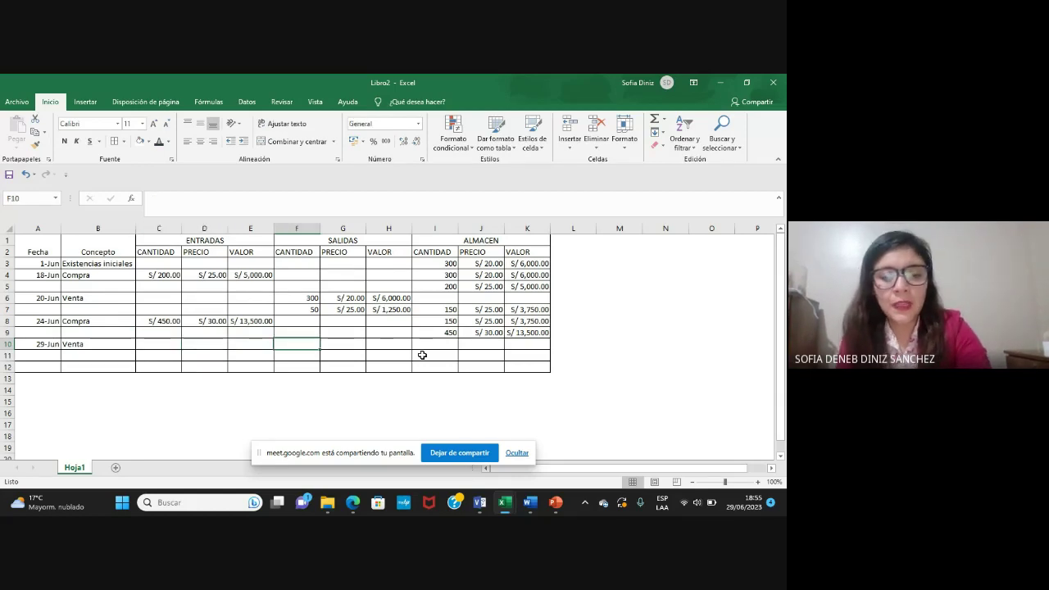
{"action": "type", "text": "100"}
{"action": "key", "text": "Tab"}
Copy the ALMACEN stock in I8:K8 to the SALIDAS section of the 29-Jun Venta row, starting at F10.
{"action": "key", "text": "Up"}
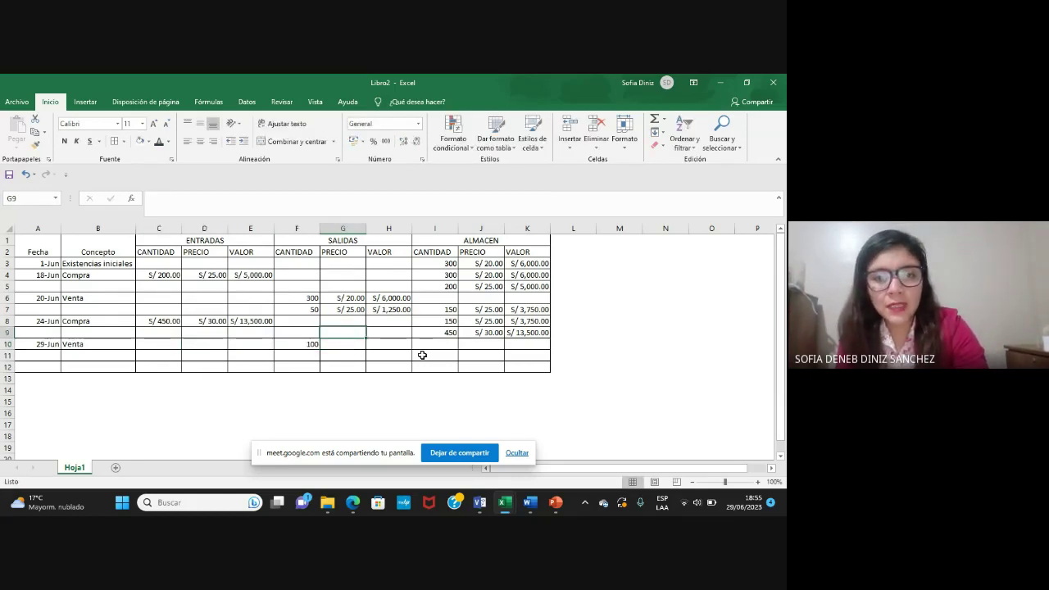
{"action": "key", "text": "Right"}
{"action": "key", "text": "Right"}
{"action": "key", "text": "Right"}
{"action": "key", "text": "Left"}
{"action": "key", "text": "Up"}
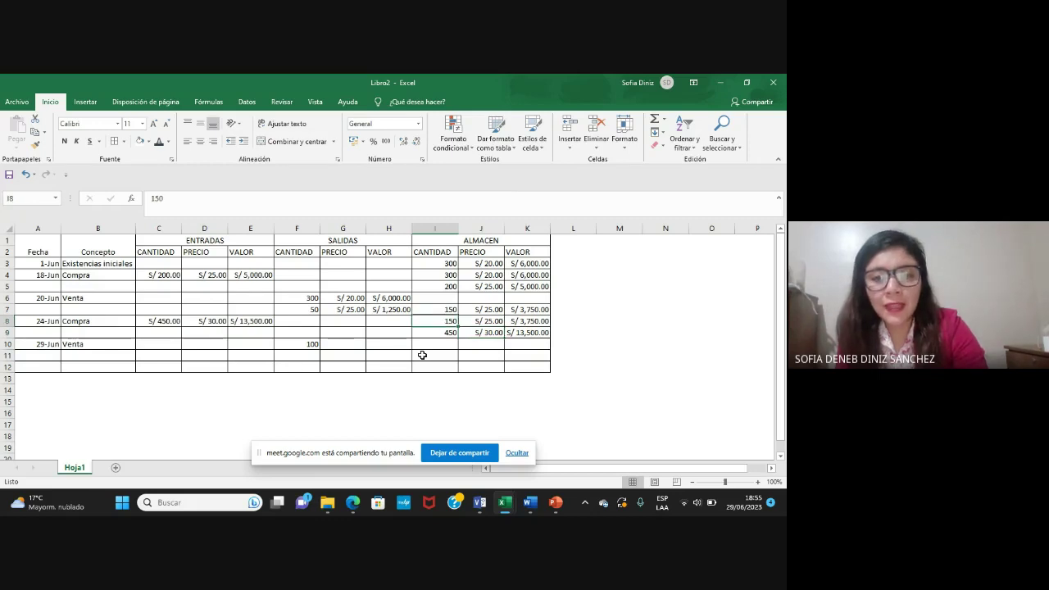
{"action": "key", "text": "Up"}
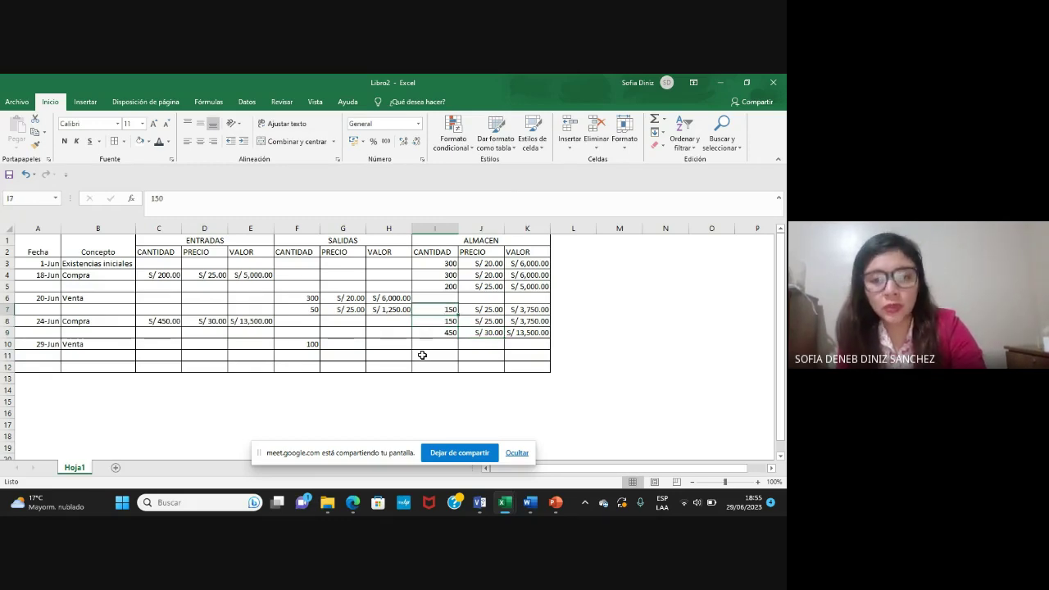
{"action": "key", "text": "Down"}
{"action": "key", "text": "shift+Right"}
{"action": "key", "text": "shift+Right"}
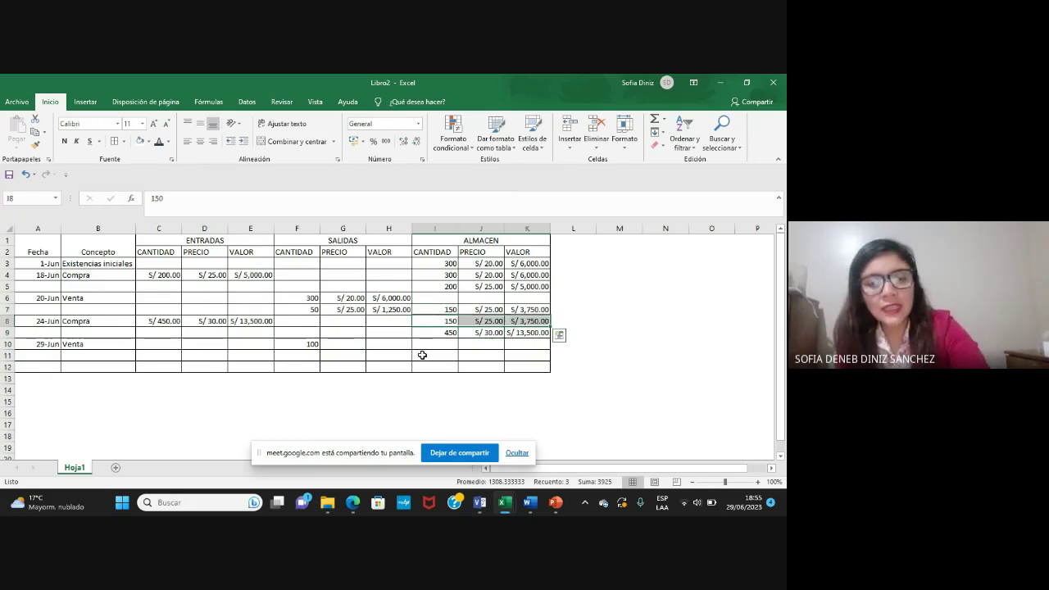
{"action": "key", "text": "ctrl+c"}
{"action": "key", "text": "Down"}
{"action": "key", "text": "Down"}
{"action": "key", "text": "Left"}
{"action": "key", "text": "Left"}
{"action": "key", "text": "Left"}
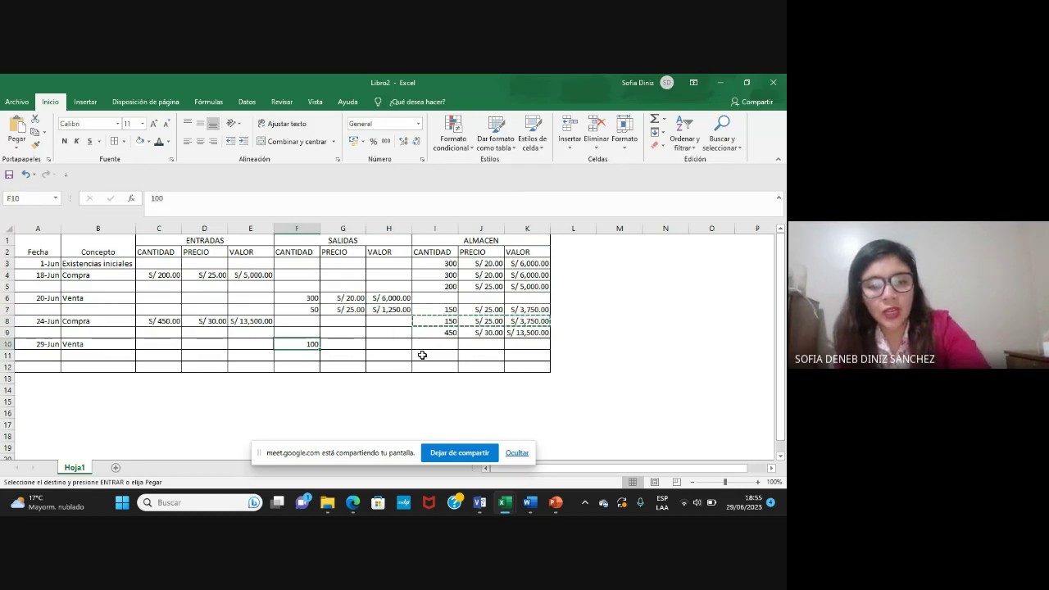
{"action": "key", "text": "ctrl+v"}
Set the SALIDAS quantity in F10 to 100.
{"action": "type", "text": "10"}
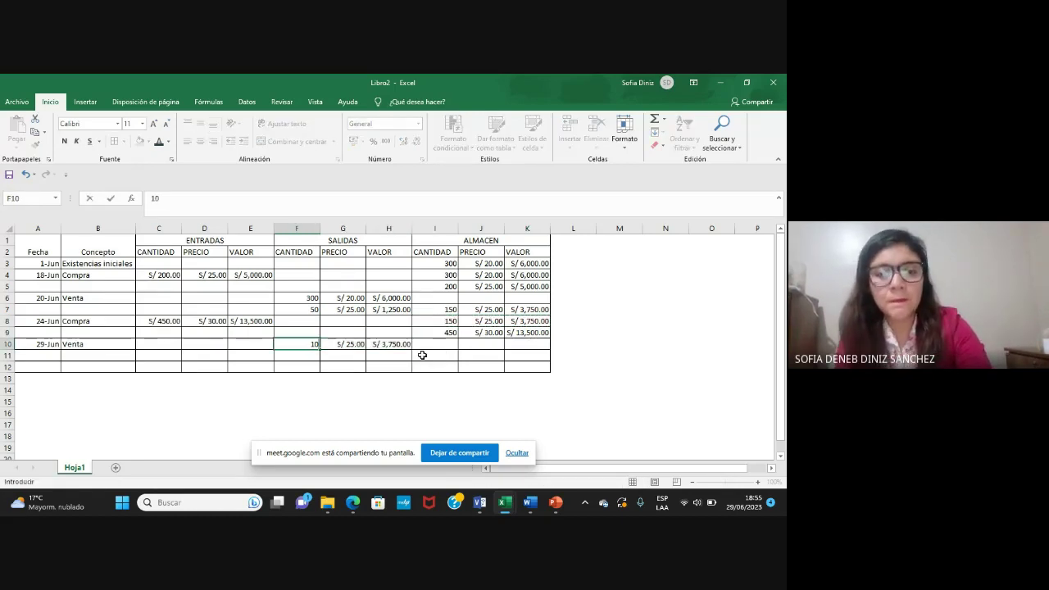
{"action": "type", "text": "0"}
{"action": "key", "text": "Right"}
Copy the ALMACEN stock in I8:K8 to the 29-Jun Venta row, starting at I10.
{"action": "key", "text": "Right"}
{"action": "key", "text": "Right"}
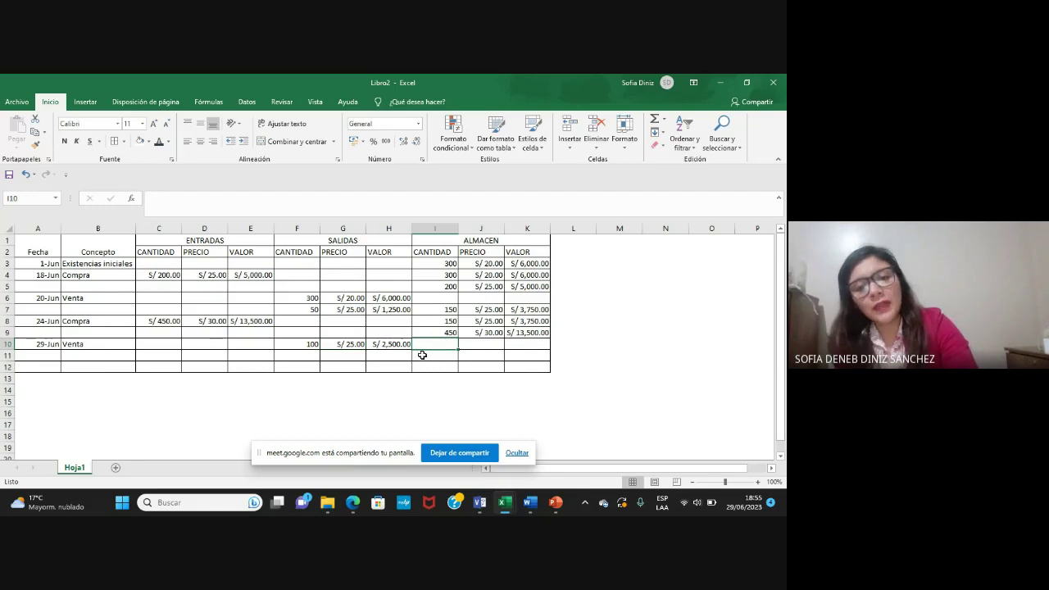
{"action": "key", "text": "Up"}
{"action": "key", "text": "Up"}
{"action": "key", "text": "shift+Right"}
{"action": "key", "text": "shift+Right"}
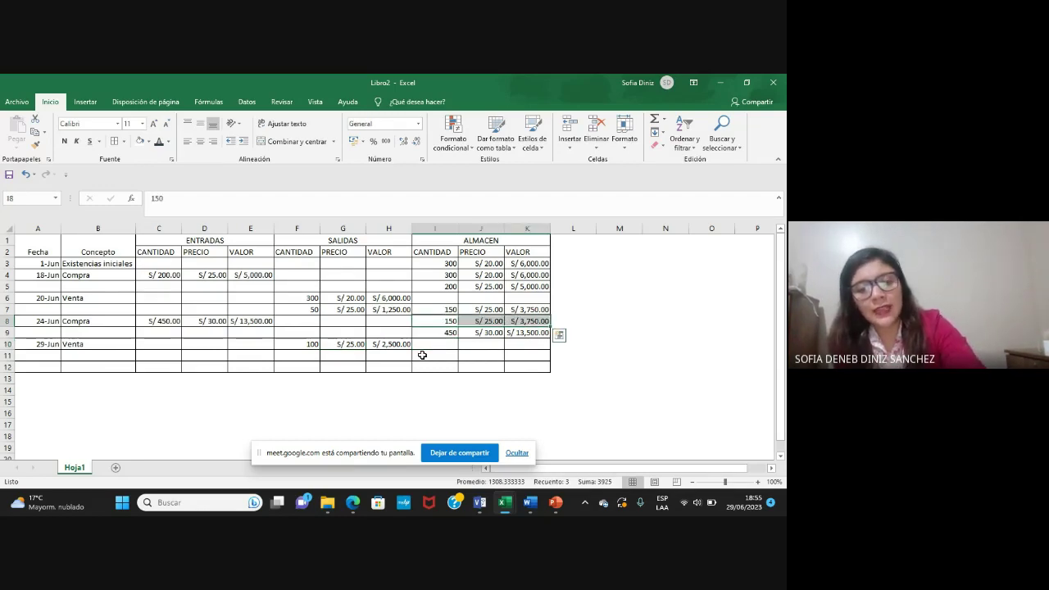
{"action": "key", "text": "ctrl+c"}
{"action": "key", "text": "Down"}
{"action": "key", "text": "Down"}
{"action": "key", "text": "ctrl+v"}
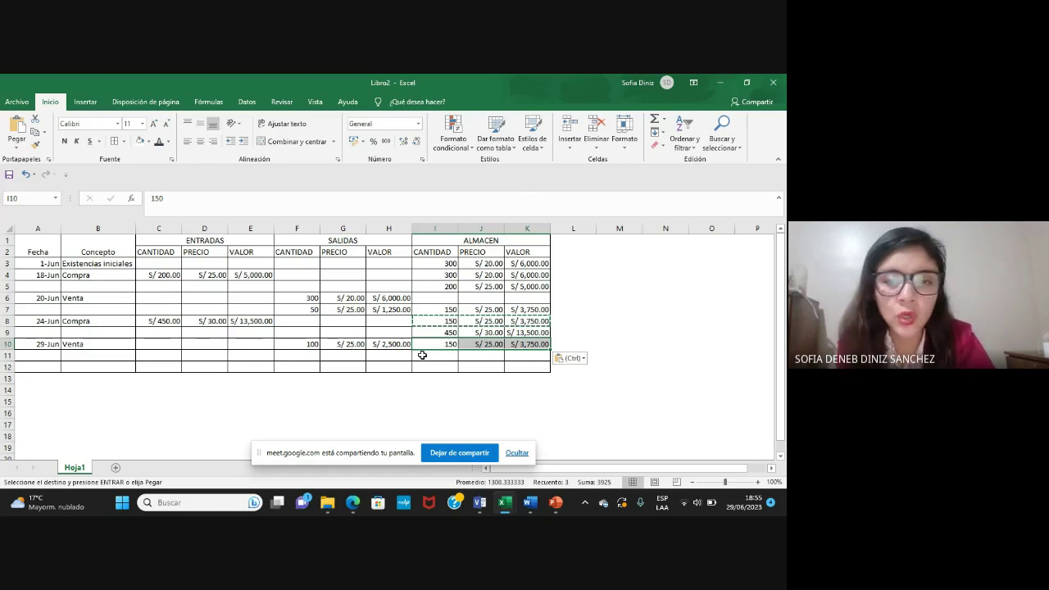
Set the remaining ALMACEN quantity in I10 to 50.
{"action": "key", "text": "shift+Left"}
{"action": "key", "text": "shift+Left"}
{"action": "type", "text": "50"}
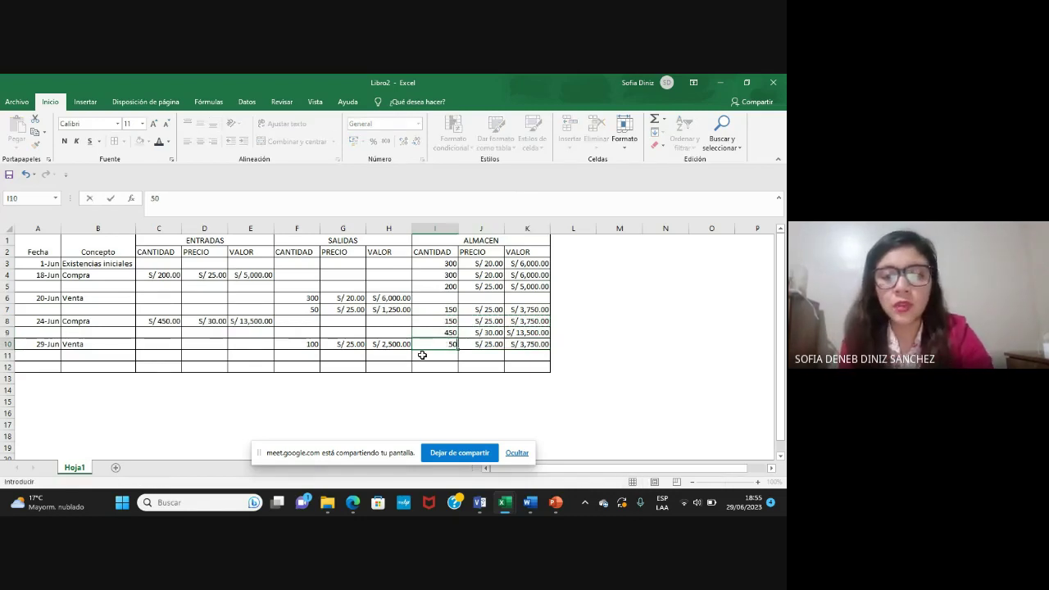
{"action": "key", "text": "Up"}
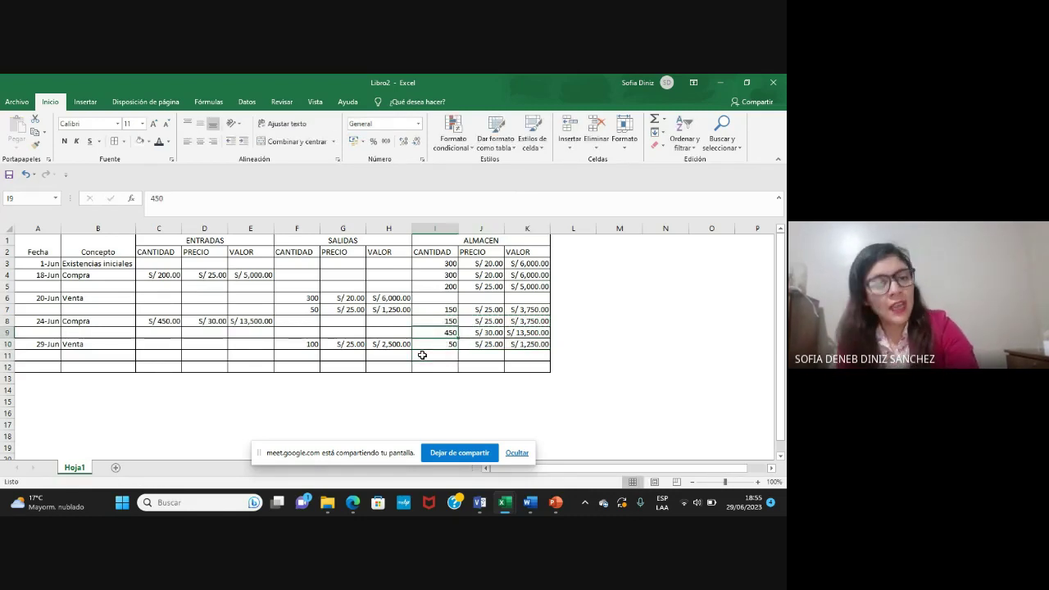
Copy the ALMACEN stock in I9:K9 to the row starting at I11.
{"action": "key", "text": "shift+Right"}
{"action": "key", "text": "shift+Right"}
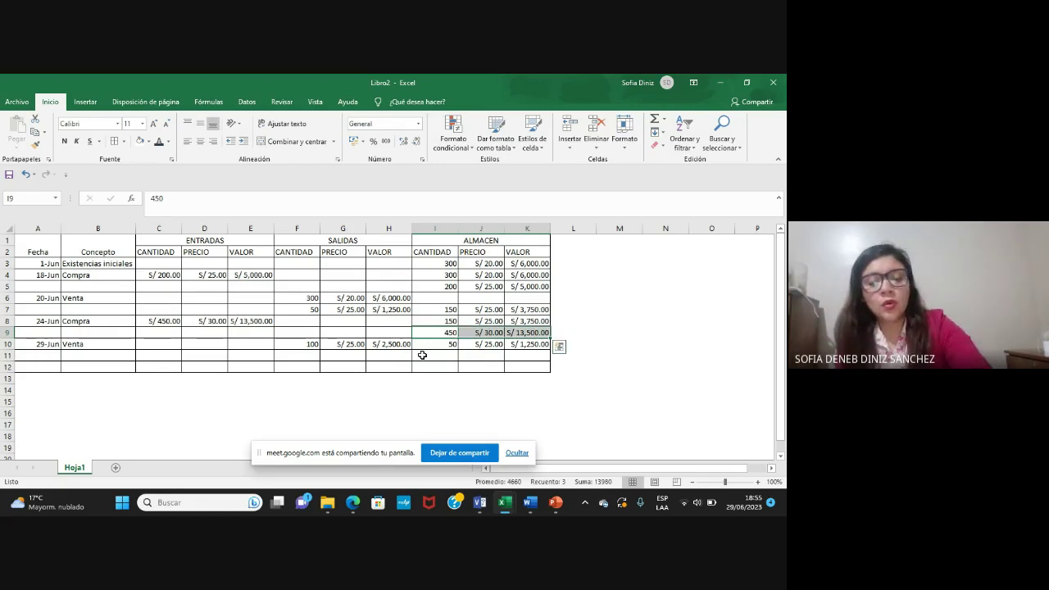
{"action": "key", "text": "ctrl+c"}
{"action": "left_click", "coordinate": [422, 354]}
{"action": "key", "text": "ctrl+v"}
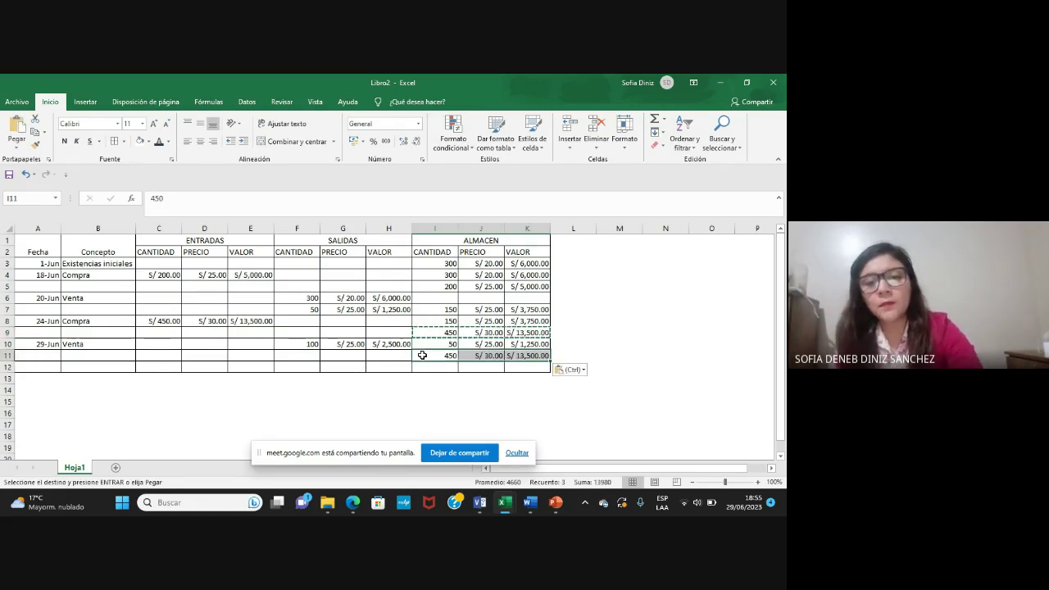
Total the 29-Jun warehouse value in K12 with a SUMA formula over K10:K11.
{"action": "key", "text": "Right"}
{"action": "key", "text": "Right"}
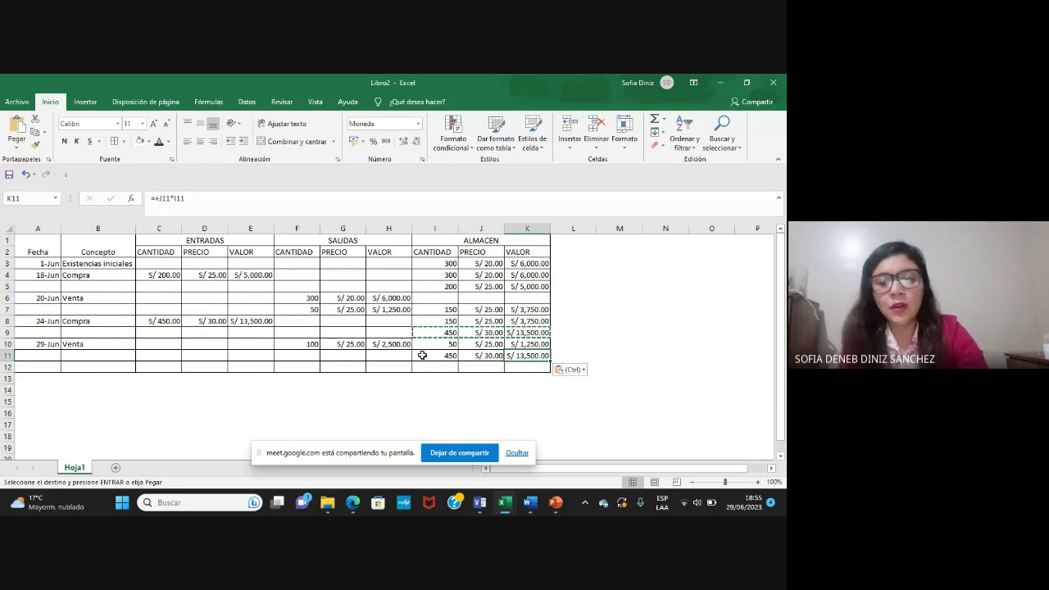
{"action": "key", "text": "Down"}
{"action": "type", "text": "+suma("}
{"action": "key", "text": "Up"}
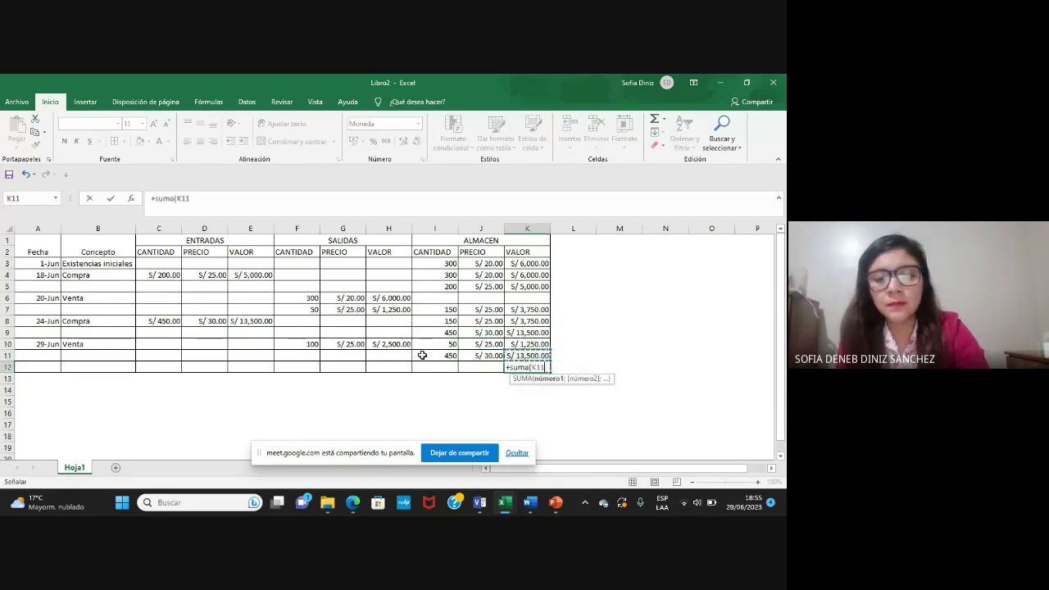
{"action": "key", "text": "shift+Up"}
{"action": "type", "text": ")"}
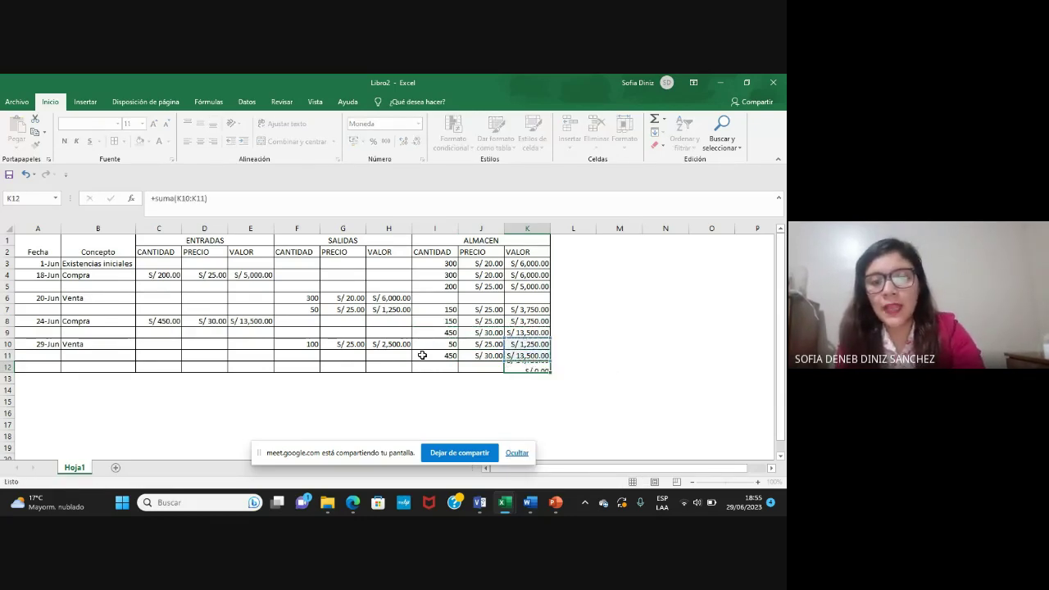
{"action": "key", "text": "Return"}
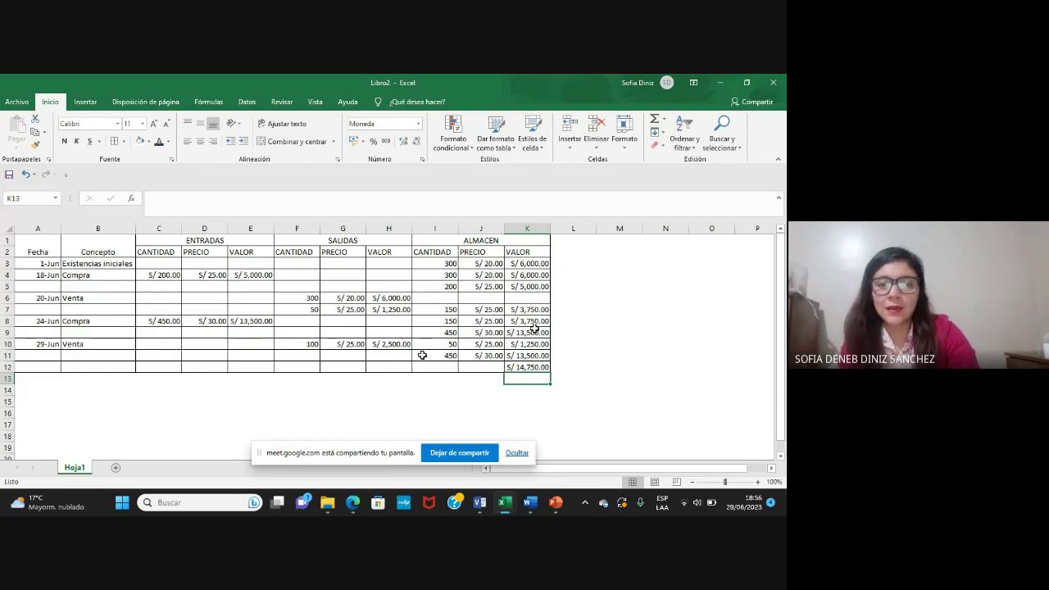
{"action": "left_click_drag", "start_coordinate": [526, 255], "coordinate": [526, 367]}
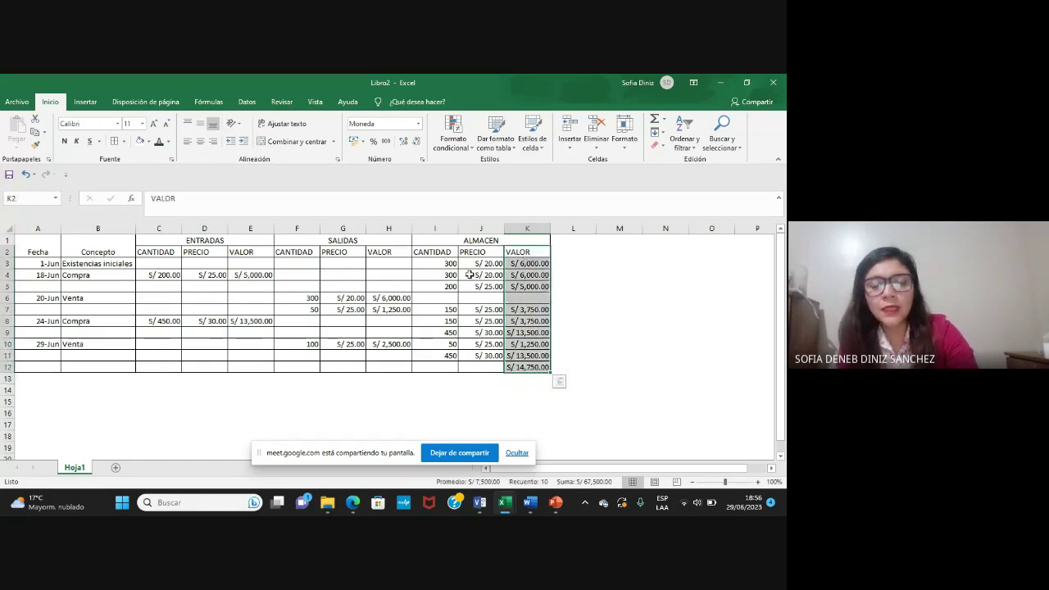
{"action": "left_click_drag", "start_coordinate": [445, 262], "coordinate": [501, 272]}
{"action": "left_click", "coordinate": [439, 267]}
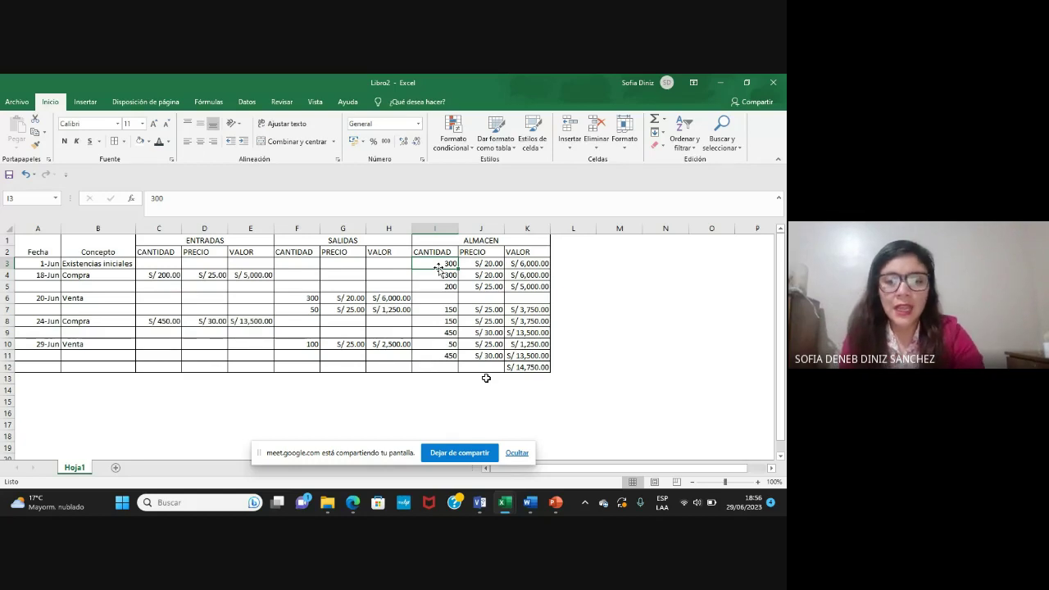
Switch to the PowerPoint presentation and advance from the Caso practico slide to the Gestión de transporte slide.
{"action": "left_click", "coordinate": [556, 442]}
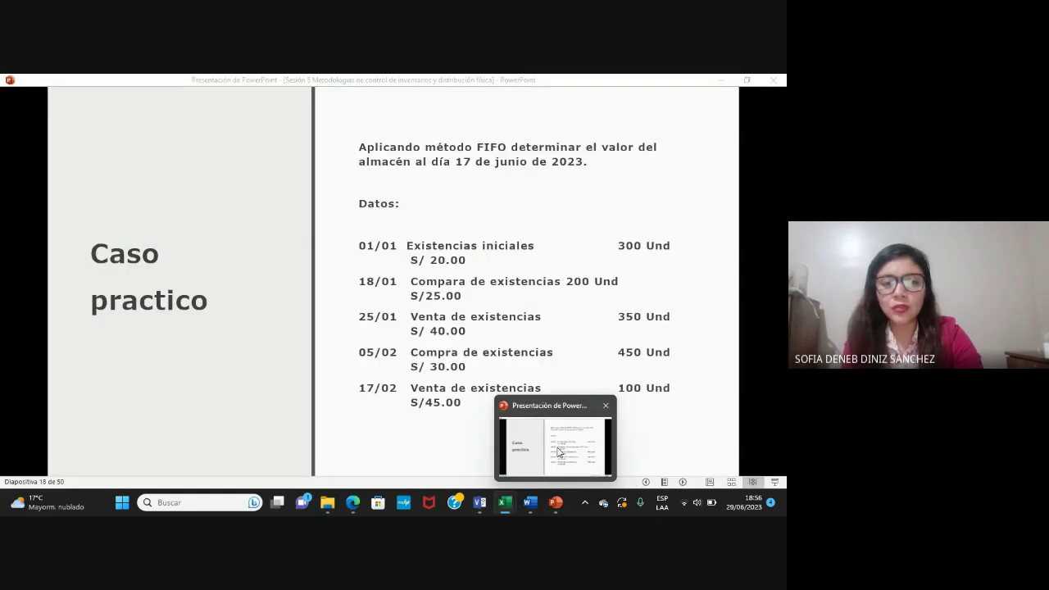
{"action": "left_click", "coordinate": [562, 447]}
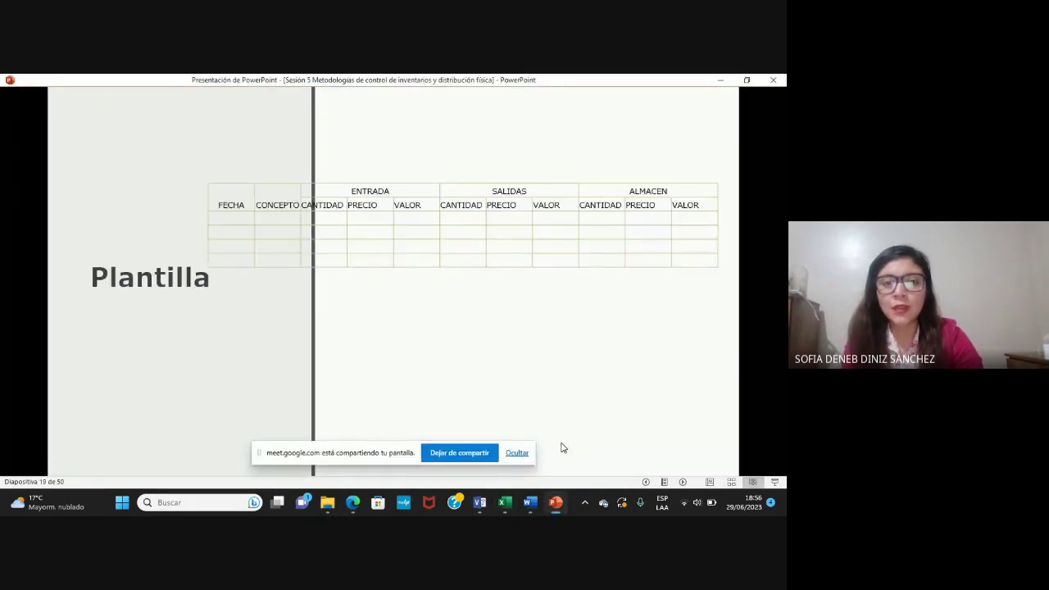
{"action": "left_click", "coordinate": [562, 448]}
{"action": "left_click", "coordinate": [562, 447]}
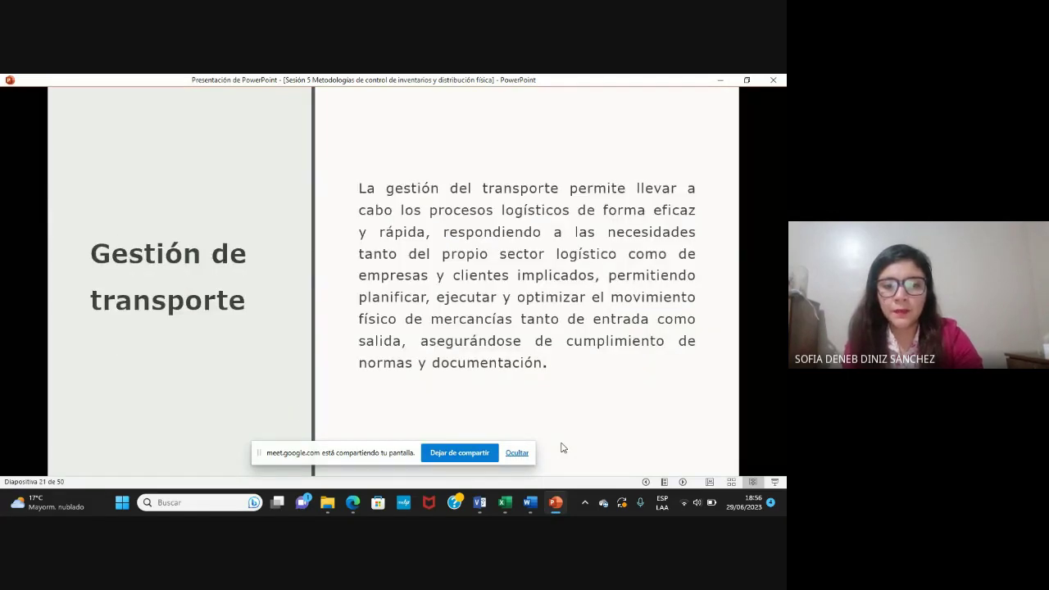
Switch to the Google Meet window and read through the call messages.
{"action": "left_click", "coordinate": [352, 503]}
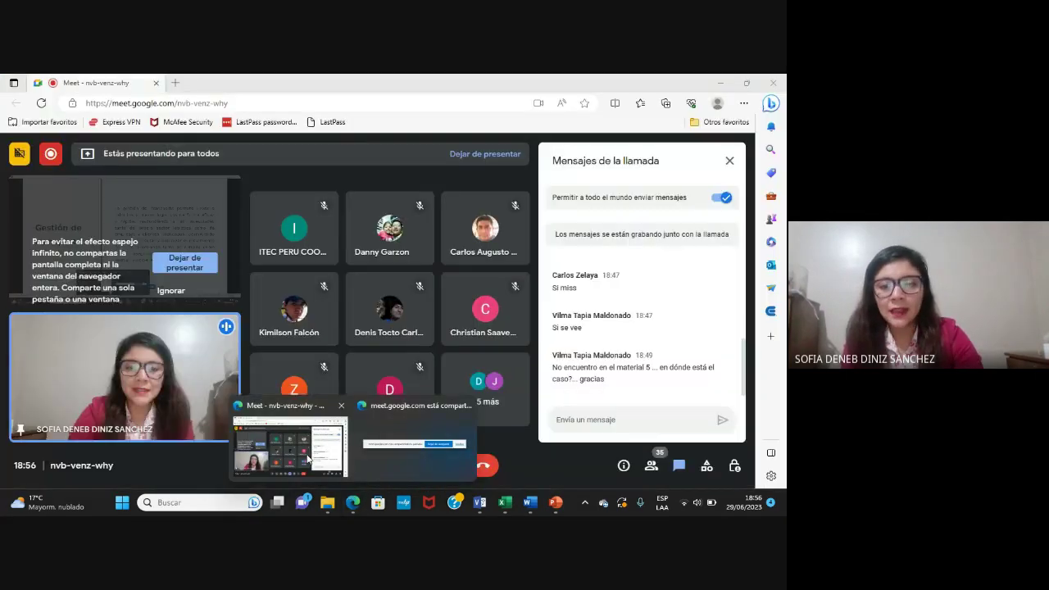
{"action": "left_click", "coordinate": [308, 458]}
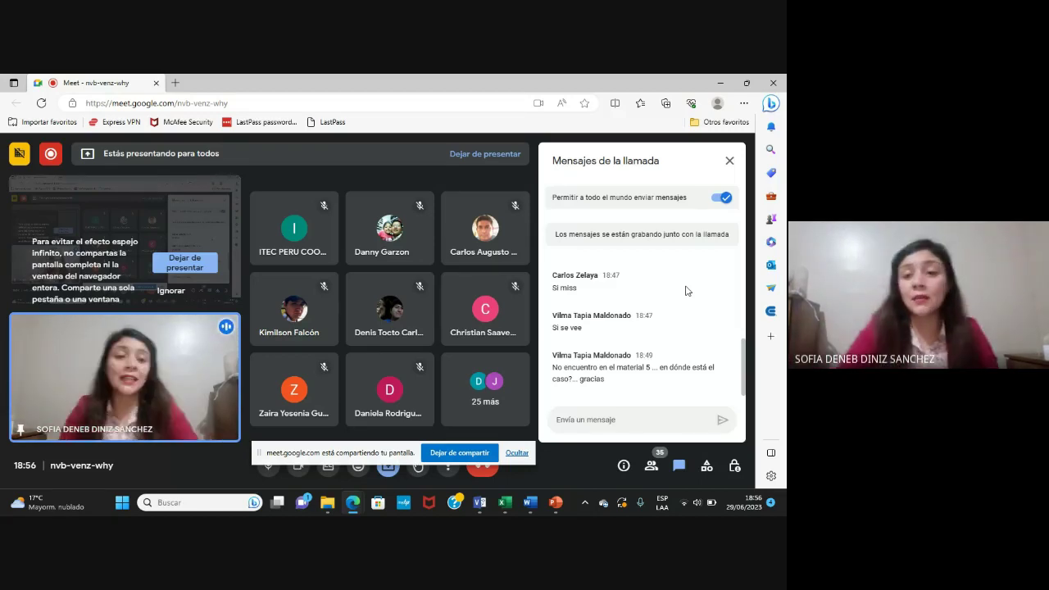
{"action": "scroll", "coordinate": [687, 291], "scroll_direction": "up", "scroll_amount": 3}
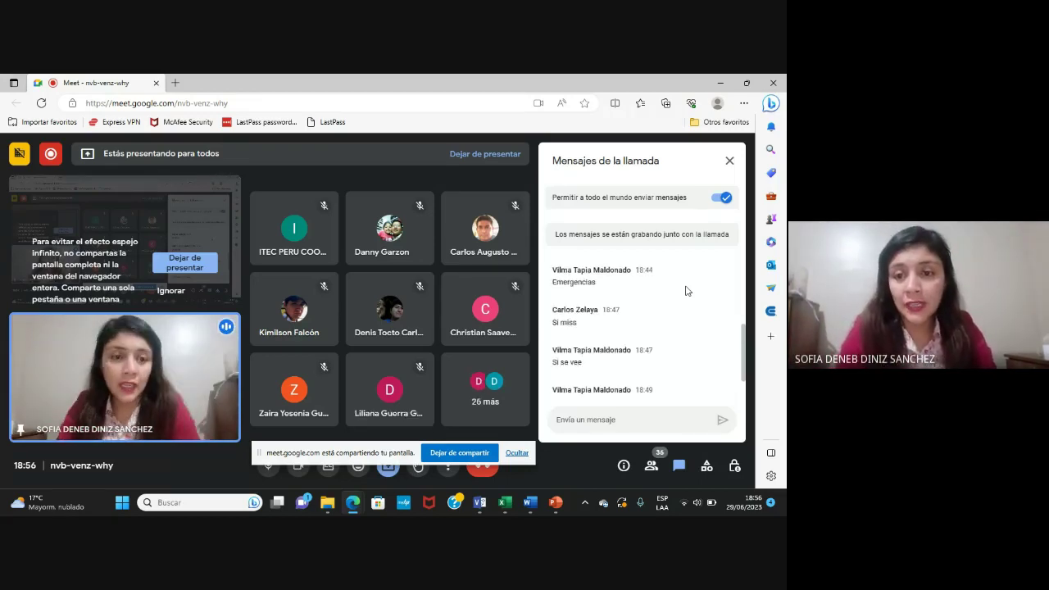
{"action": "scroll", "coordinate": [687, 291], "scroll_direction": "up", "scroll_amount": 1}
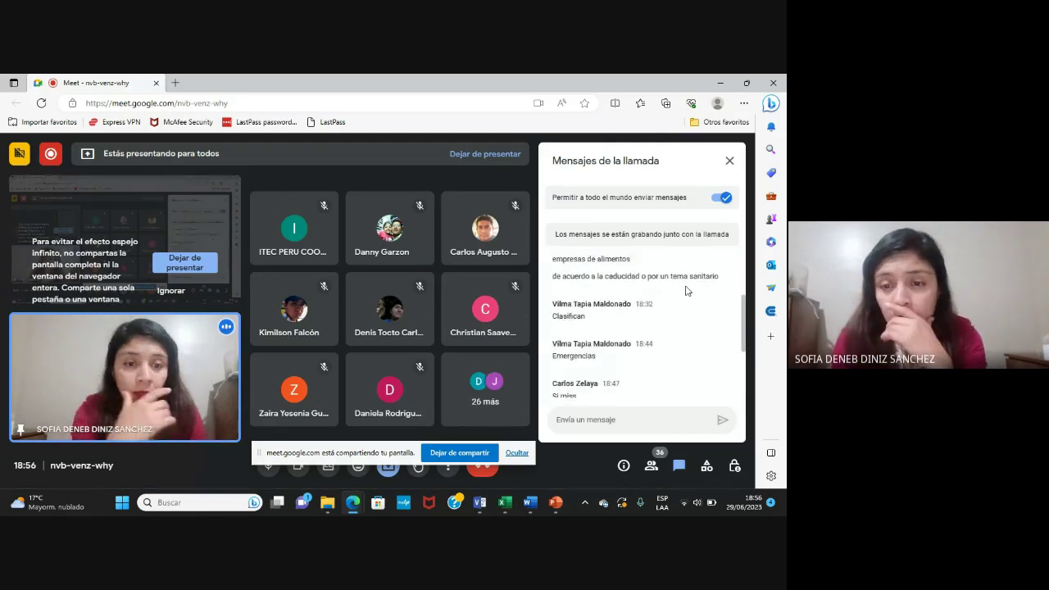
{"action": "scroll", "coordinate": [686, 291], "scroll_direction": "down", "scroll_amount": 2}
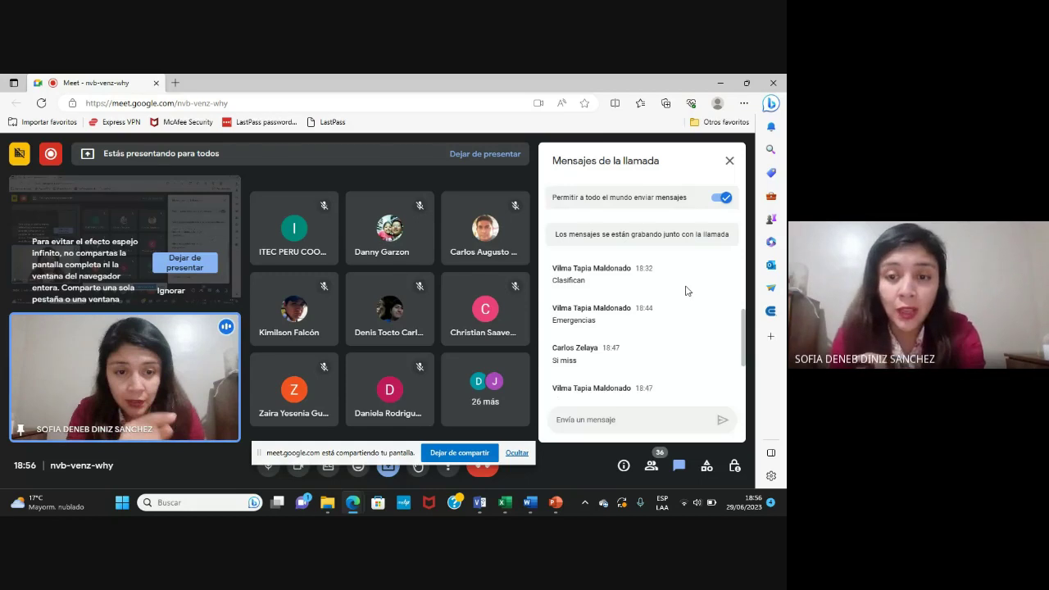
{"action": "scroll", "coordinate": [686, 291], "scroll_direction": "down", "scroll_amount": 1}
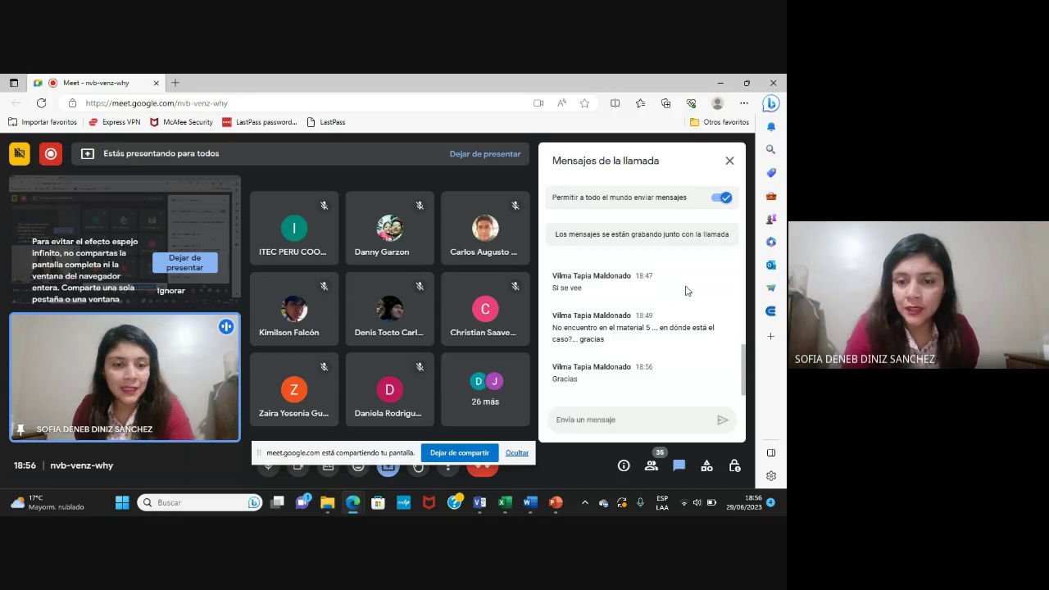
Return to PowerPoint and review the Caso practico, Plantilla and Solución slides, ending on Gestión de transporte.
{"action": "left_click", "coordinate": [555, 503]}
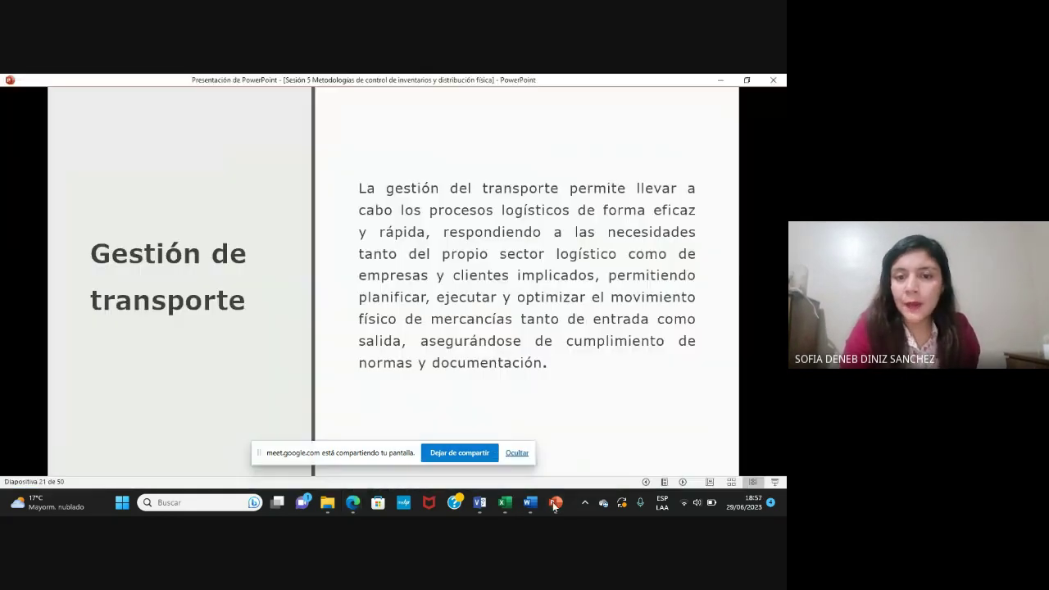
{"action": "scroll", "coordinate": [401, 389], "scroll_direction": "up", "scroll_amount": 3}
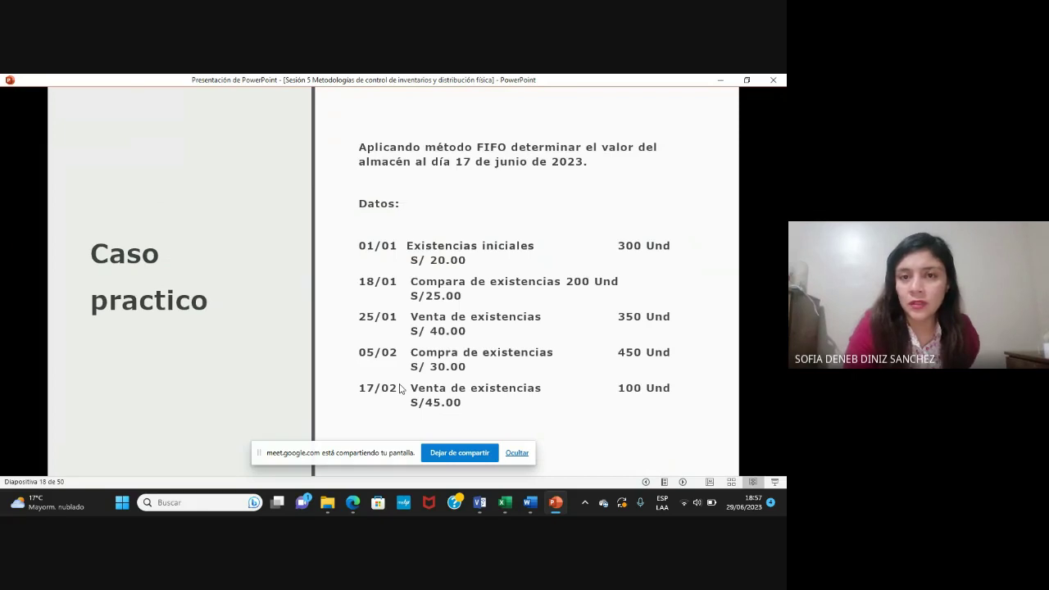
{"action": "scroll", "coordinate": [400, 388], "scroll_direction": "down", "scroll_amount": 1}
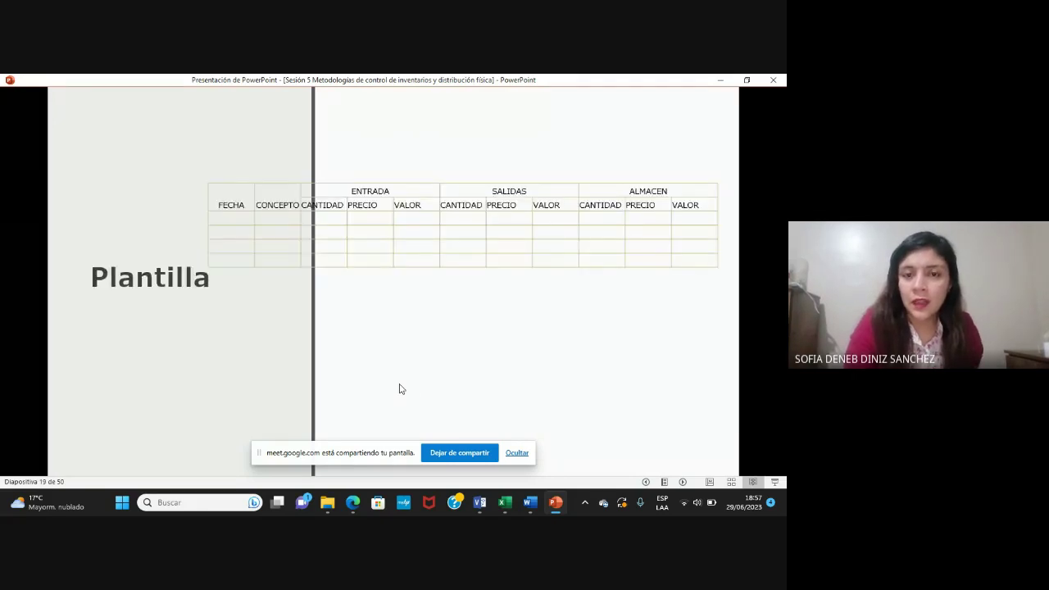
{"action": "scroll", "coordinate": [400, 388], "scroll_direction": "down", "scroll_amount": 1}
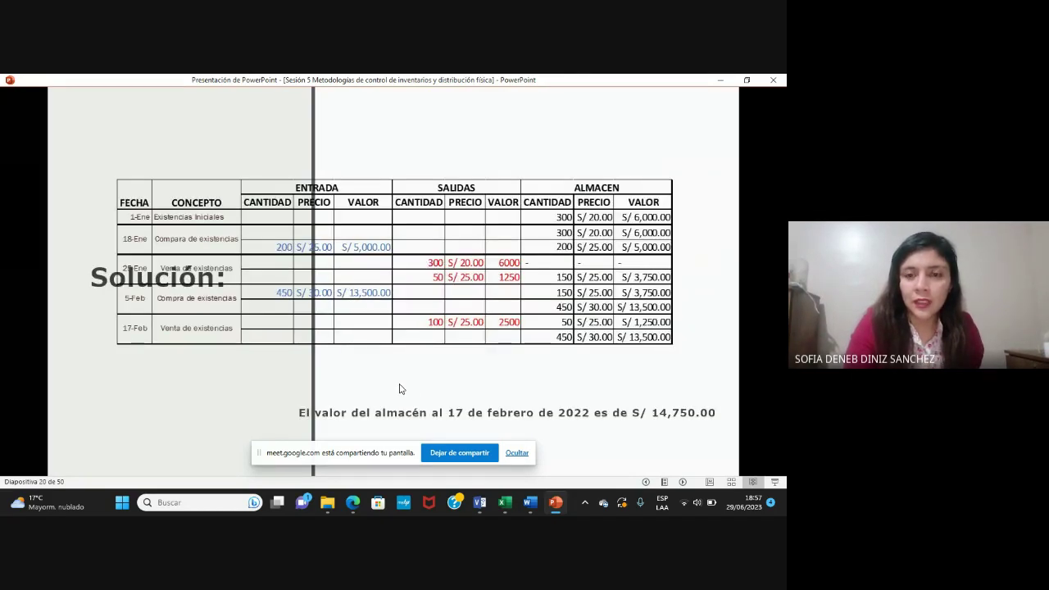
{"action": "scroll", "coordinate": [401, 388], "scroll_direction": "down", "scroll_amount": 1}
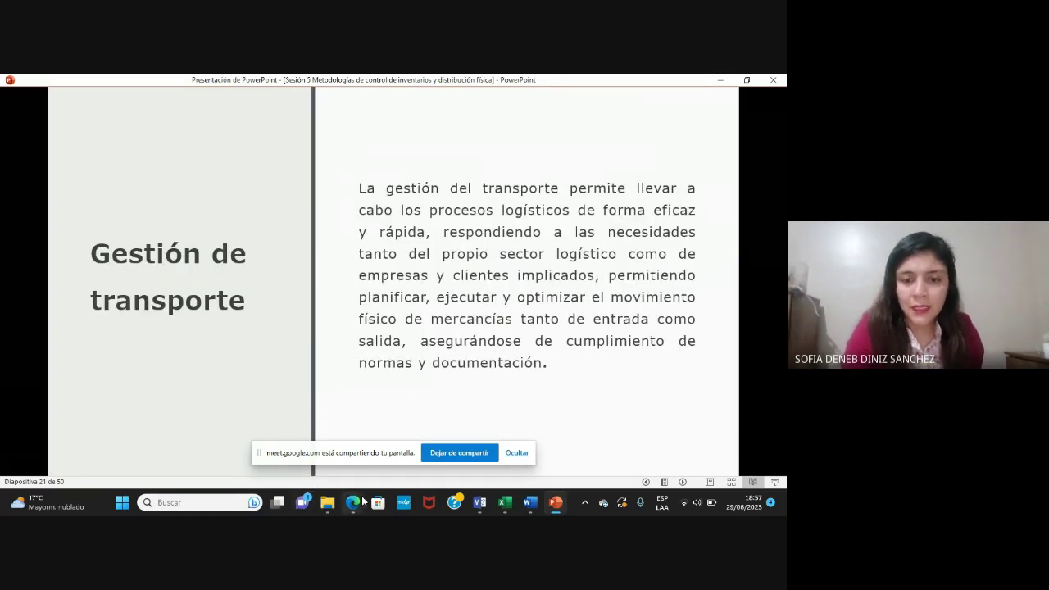
Hide the screen-sharing notice and switch back to the Google Meet window.
{"action": "left_click", "coordinate": [518, 453]}
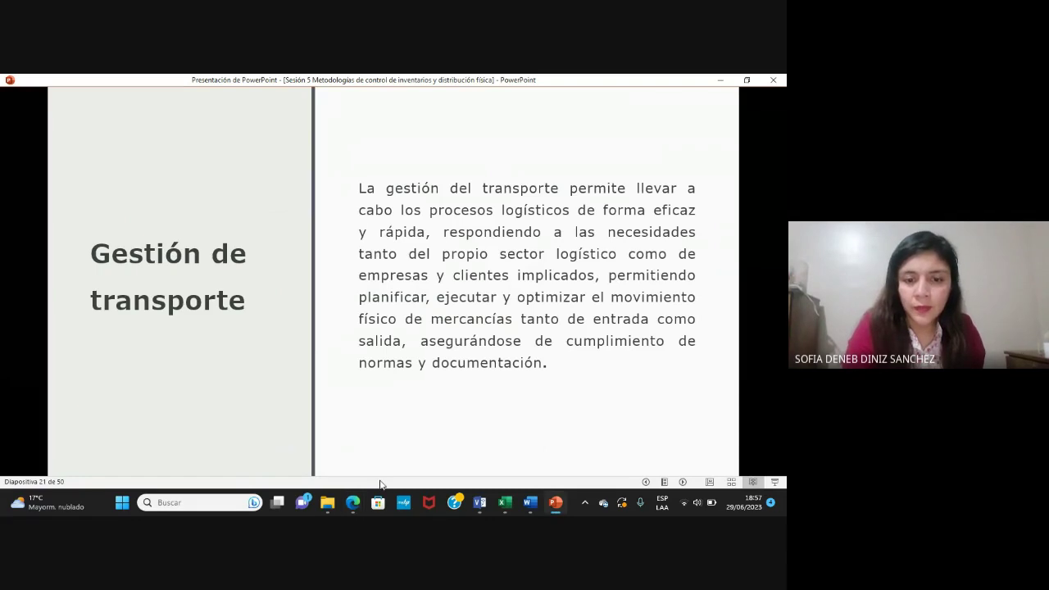
{"action": "mouse_move", "coordinate": [350, 506]}
{"action": "left_click", "coordinate": [311, 442]}
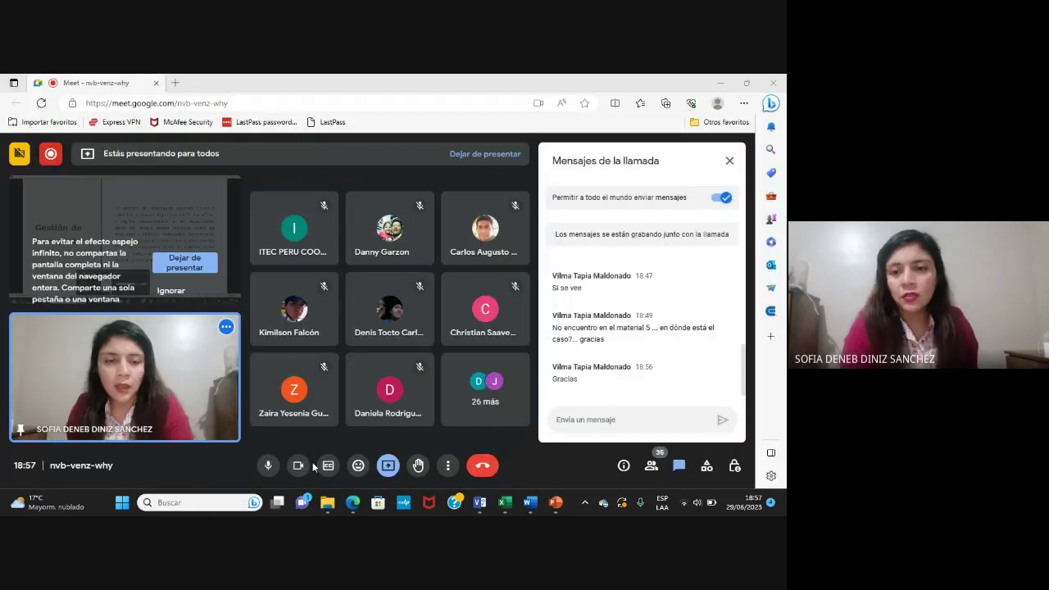